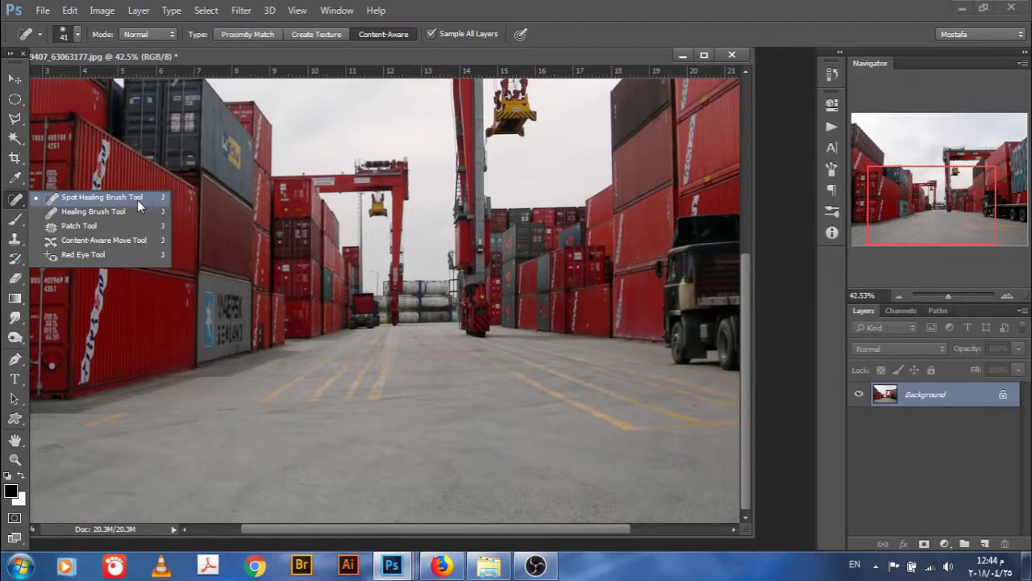
Select the Spot Healing Brush and set it to 79 px with 0% hardness
{"action": "left_click", "coordinate": [137, 200]}
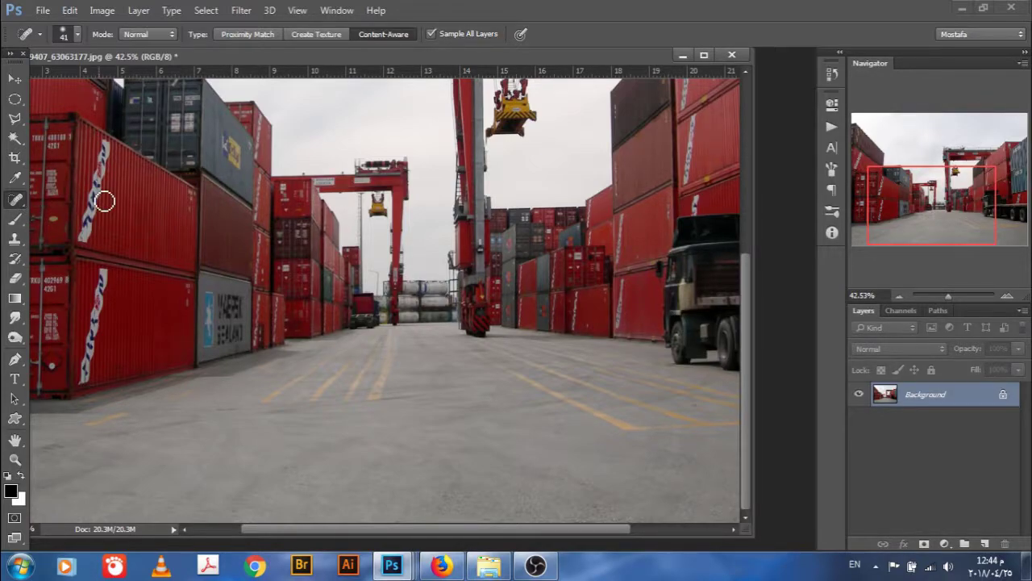
{"action": "left_click", "coordinate": [78, 35]}
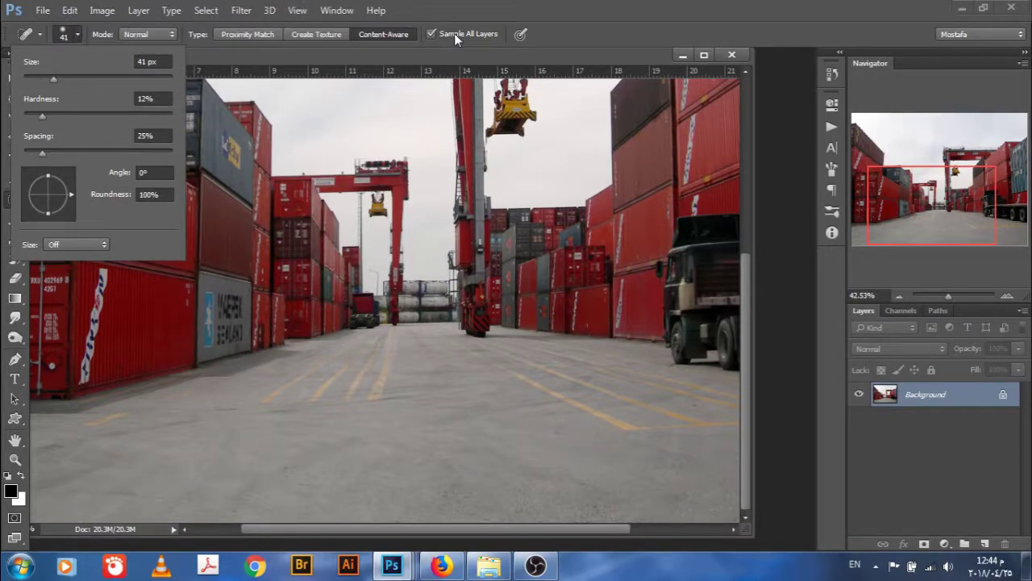
{"action": "left_click", "coordinate": [461, 14]}
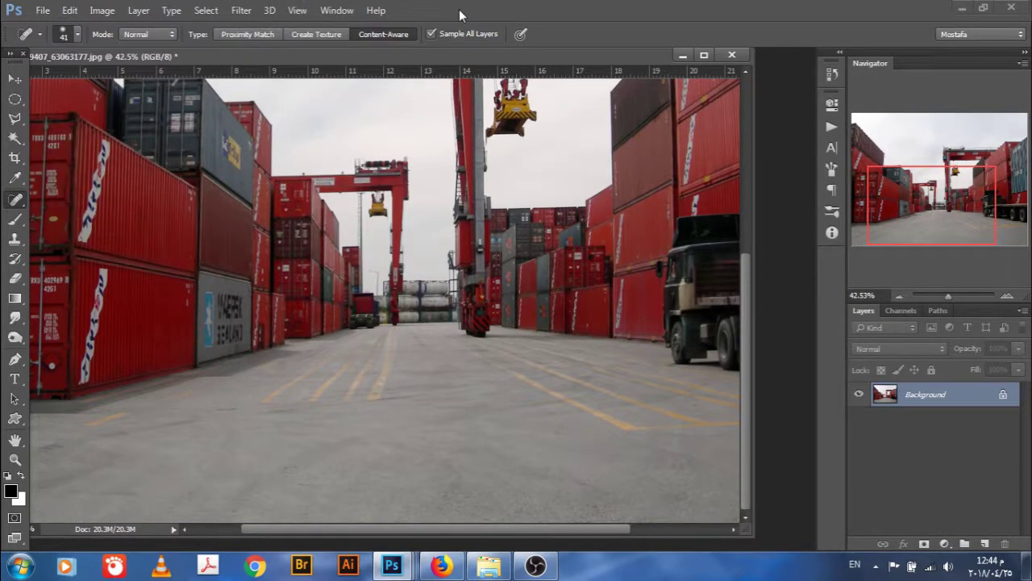
{"action": "left_click", "coordinate": [78, 33]}
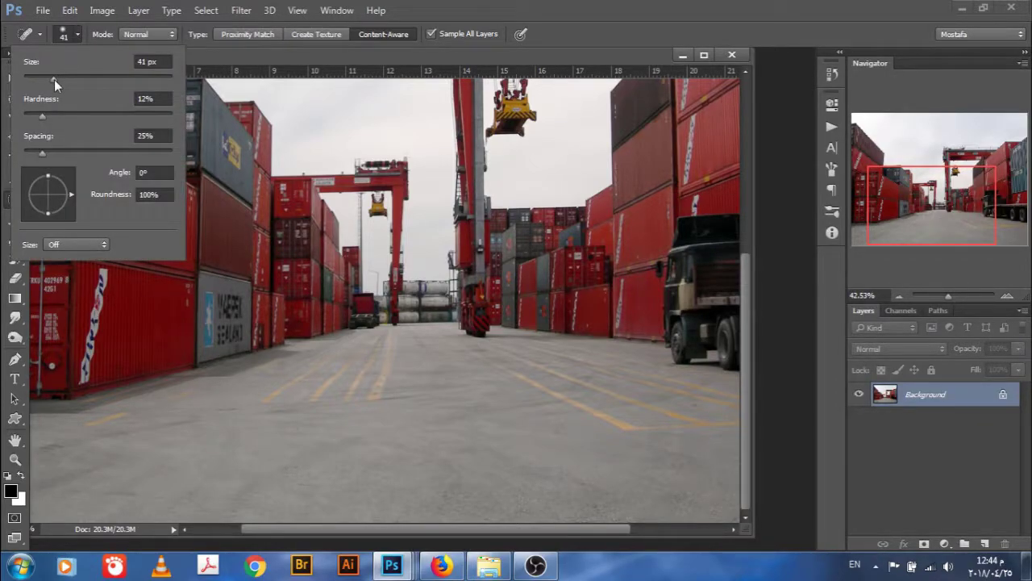
{"action": "left_click_drag", "start_coordinate": [54, 79], "coordinate": [82, 79]}
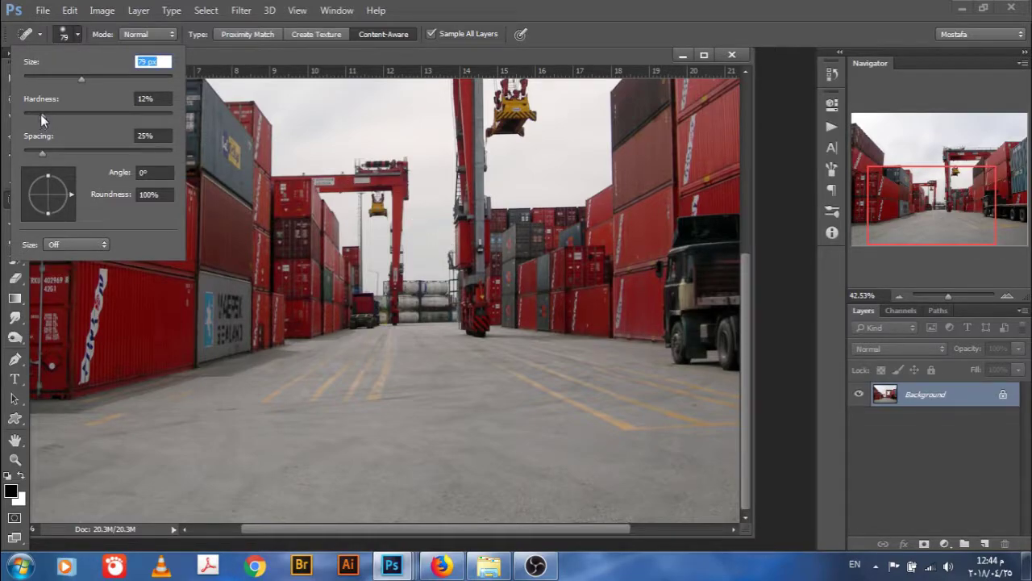
{"action": "left_click_drag", "start_coordinate": [40, 114], "coordinate": [187, 116]}
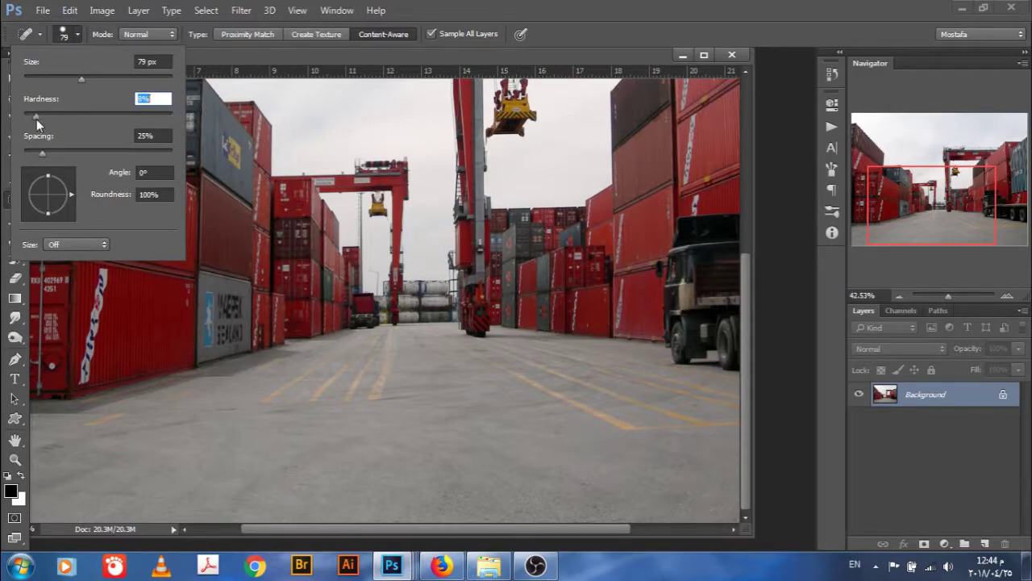
{"action": "left_click_drag", "start_coordinate": [36, 119], "coordinate": [24, 117]}
Close the brush picker and review the blending modes, leaving the mode at Normal
{"action": "key", "text": "Return"}
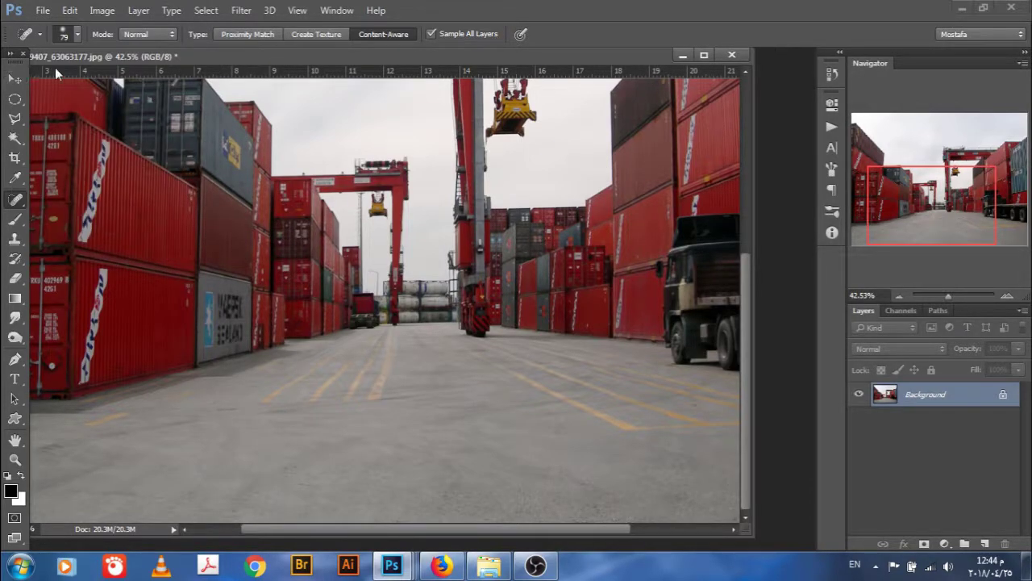
{"action": "left_click", "coordinate": [171, 35]}
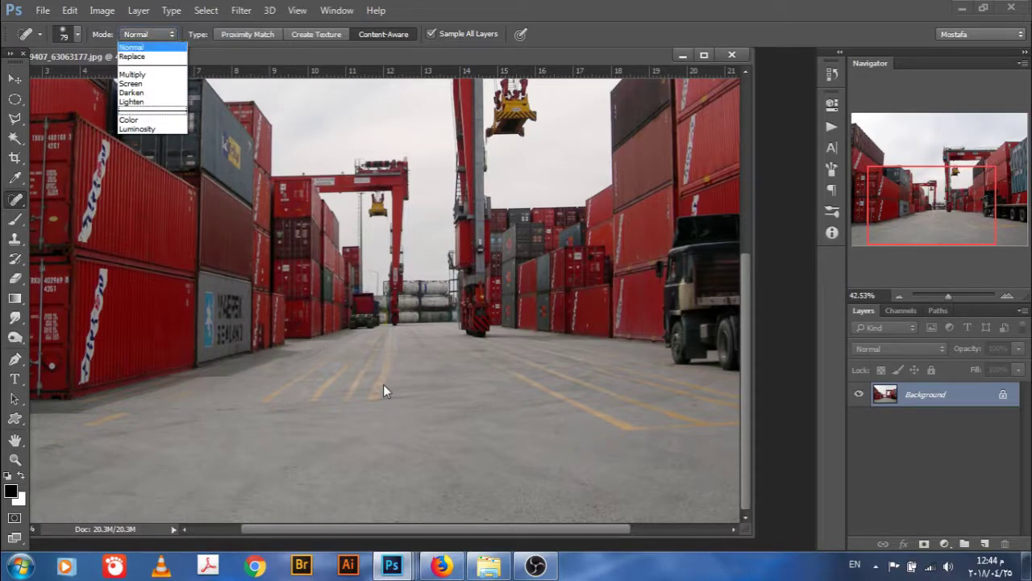
{"action": "left_click", "coordinate": [384, 386]}
{"action": "left_click", "coordinate": [160, 38]}
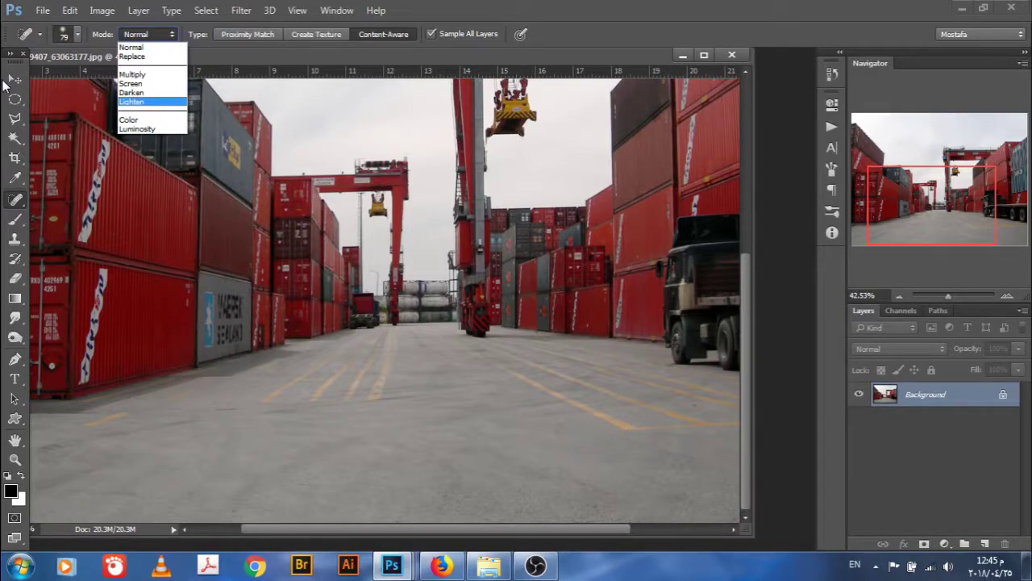
{"action": "key", "text": "Escape"}
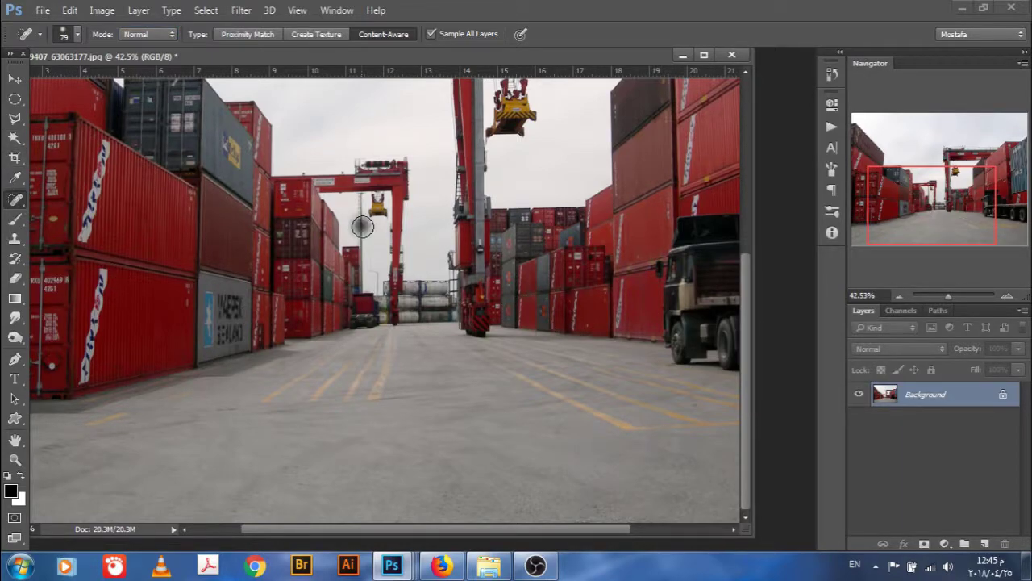
Enter Full Screen Mode with Menu Bar, zoom to the crane and pavement, and reselect Spot Healing Brush
{"action": "key", "text": "f"}
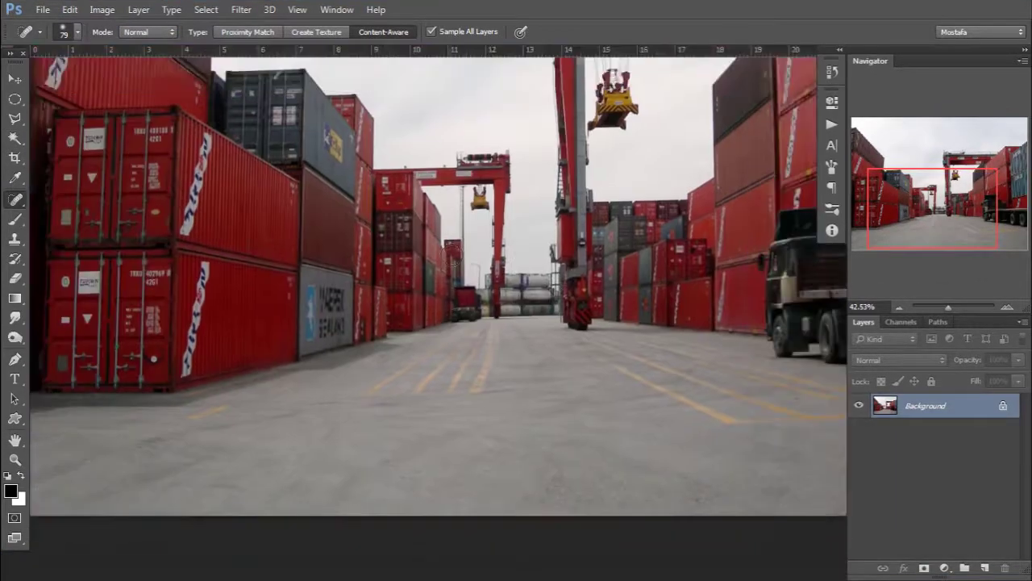
{"action": "left_click", "coordinate": [524, 282], "text": "ctrl"}
{"action": "left_click", "coordinate": [528, 291], "text": "ctrl+alt"}
{"action": "left_click", "coordinate": [527, 273], "text": "ctrl"}
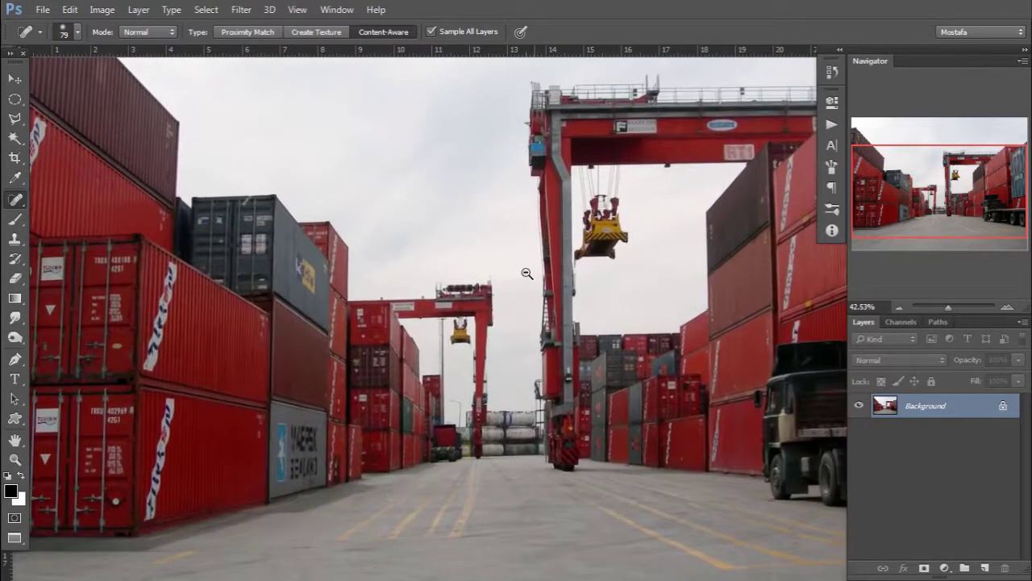
{"action": "left_click_drag", "start_coordinate": [527, 273], "coordinate": [430, 279]}
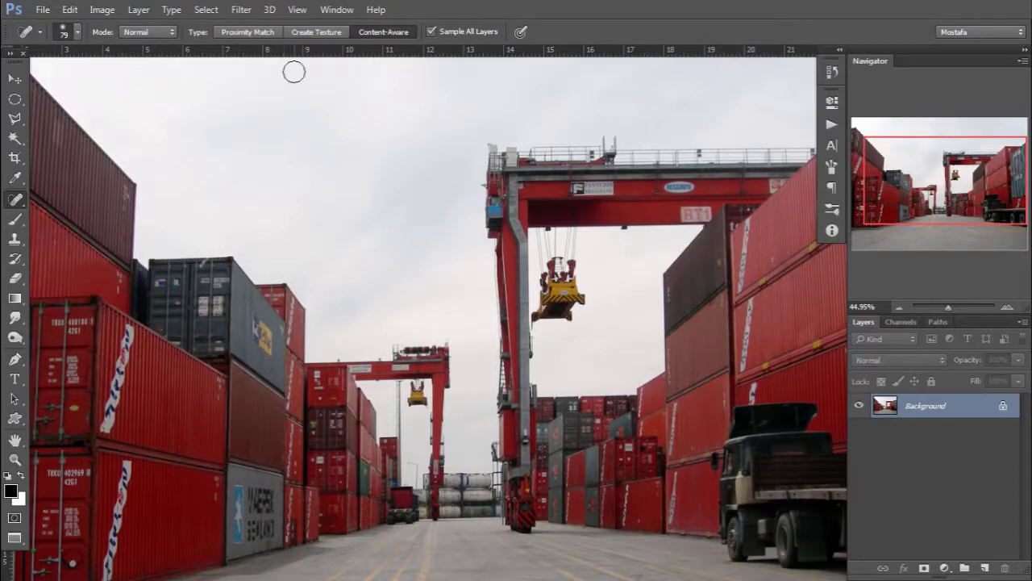
{"action": "left_click_drag", "start_coordinate": [425, 280], "coordinate": [428, 134]}
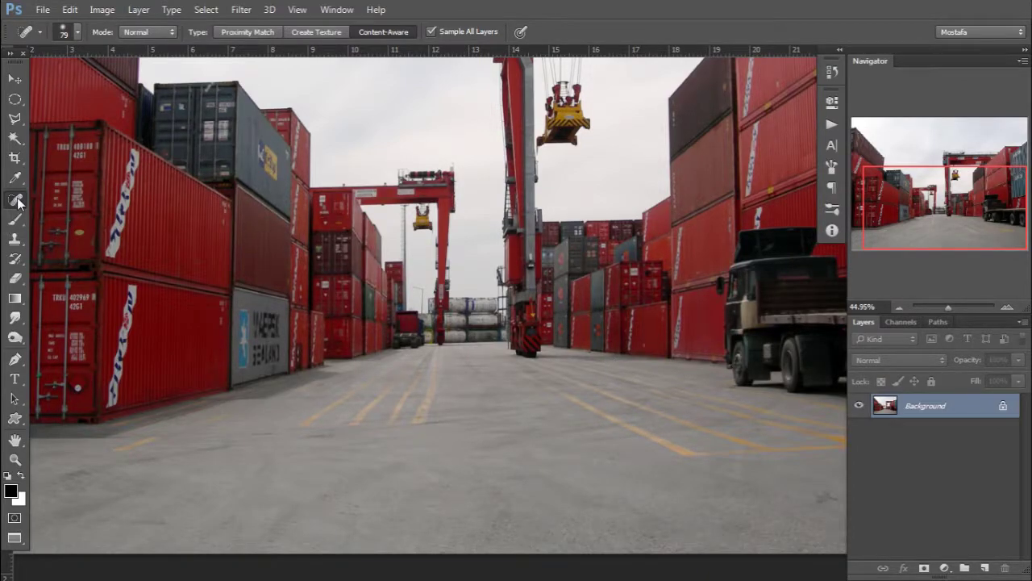
{"action": "left_click_drag", "start_coordinate": [17, 202], "coordinate": [59, 196]}
Shrink the spot healing brush to 56 px and heal the first yellow road line
{"action": "scroll", "coordinate": [421, 397], "scroll_direction": "up", "scroll_amount": 5}
{"action": "left_click_drag", "start_coordinate": [421, 397], "coordinate": [383, 389]}
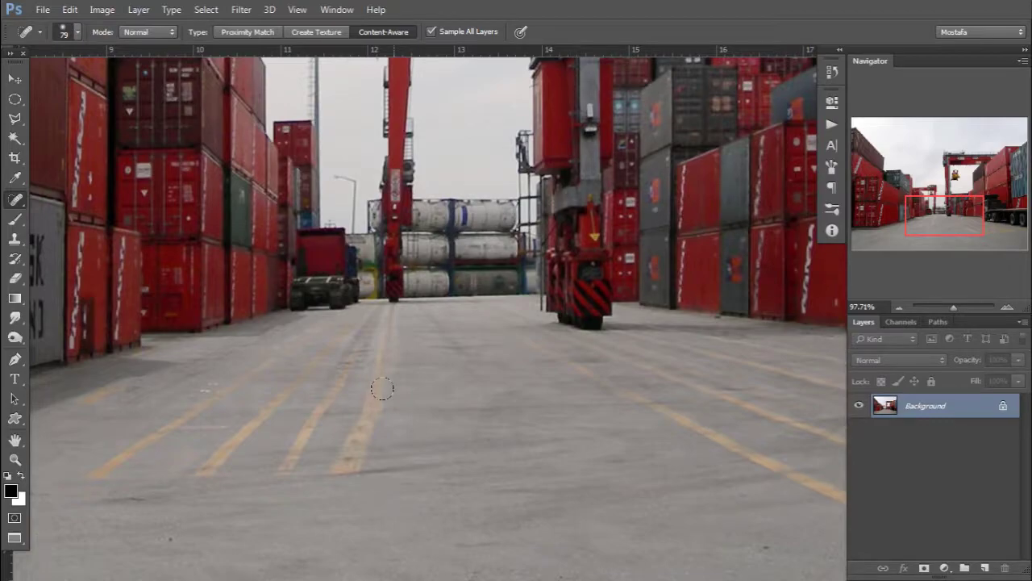
{"action": "right_click", "coordinate": [500, 367]}
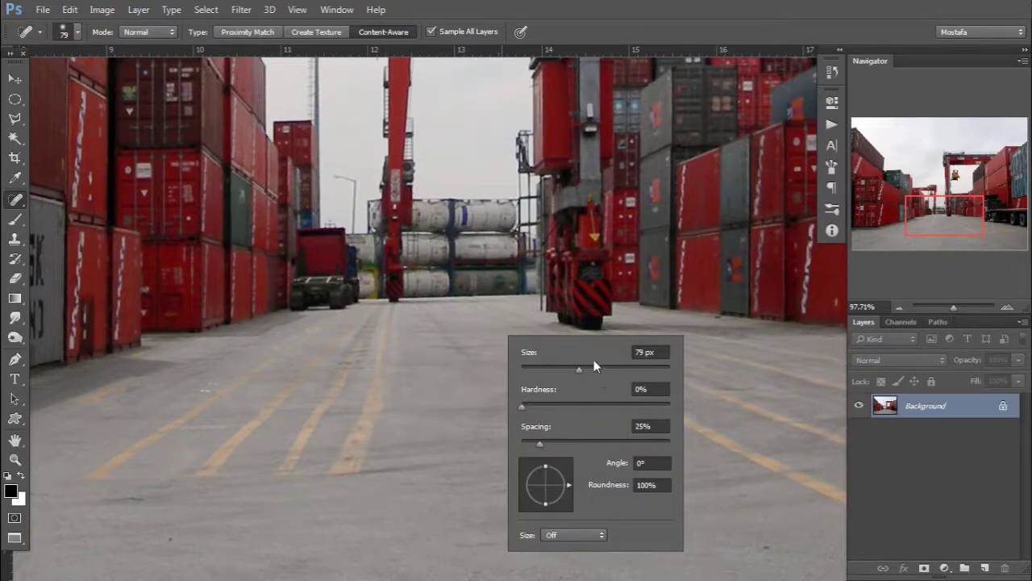
{"action": "left_click_drag", "start_coordinate": [578, 369], "coordinate": [562, 369]}
{"action": "key", "text": "Return"}
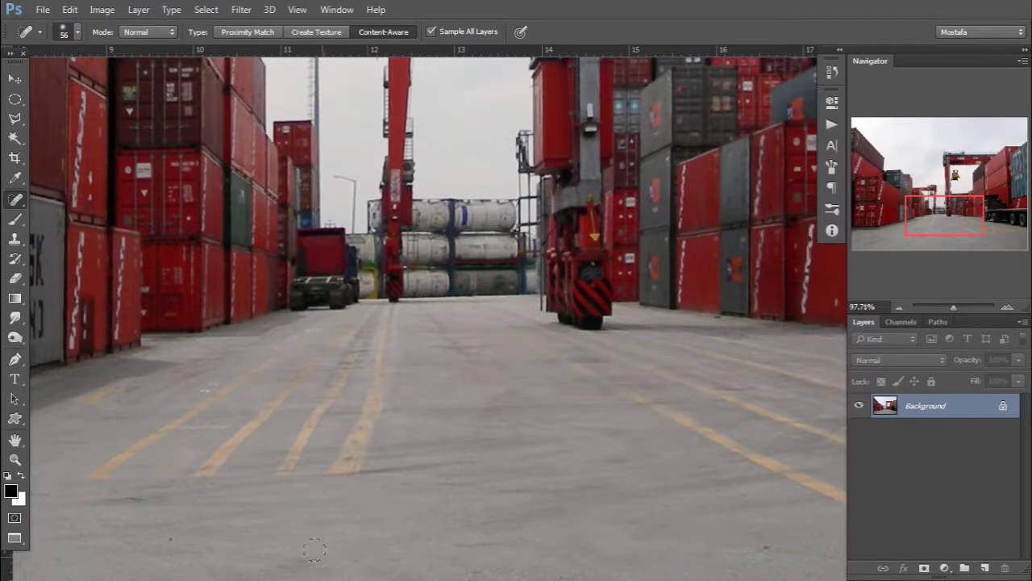
{"action": "mouse_move", "coordinate": [357, 468]}
{"action": "left_mouse_down"}
{"action": "mouse_move", "coordinate": [339, 472]}
{"action": "mouse_move", "coordinate": [379, 343]}
{"action": "left_mouse_up"}
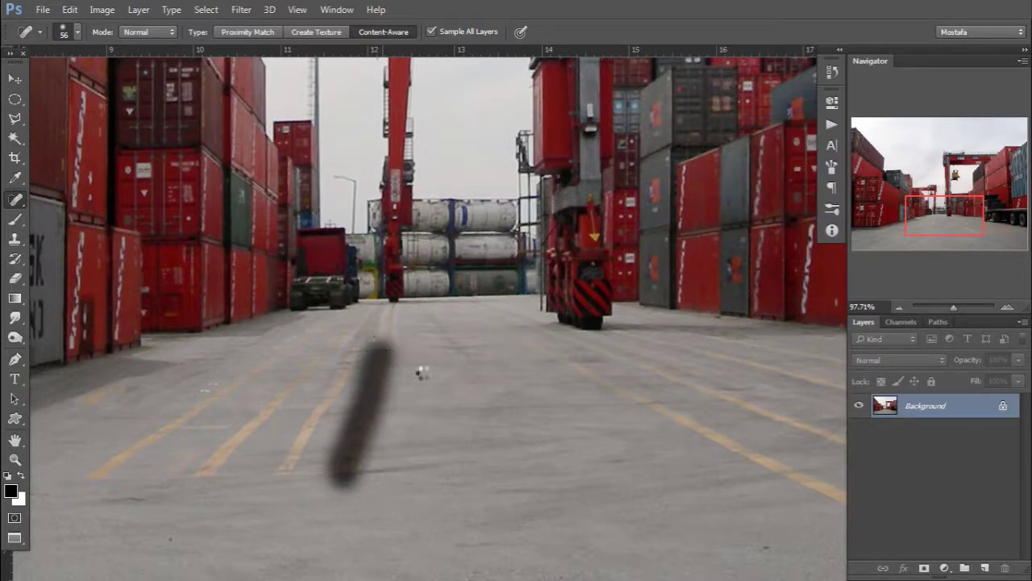
{"action": "mouse_move", "coordinate": [359, 469]}
{"action": "left_mouse_down"}
{"action": "mouse_move", "coordinate": [349, 470]}
{"action": "mouse_move", "coordinate": [385, 365]}
{"action": "left_mouse_up"}
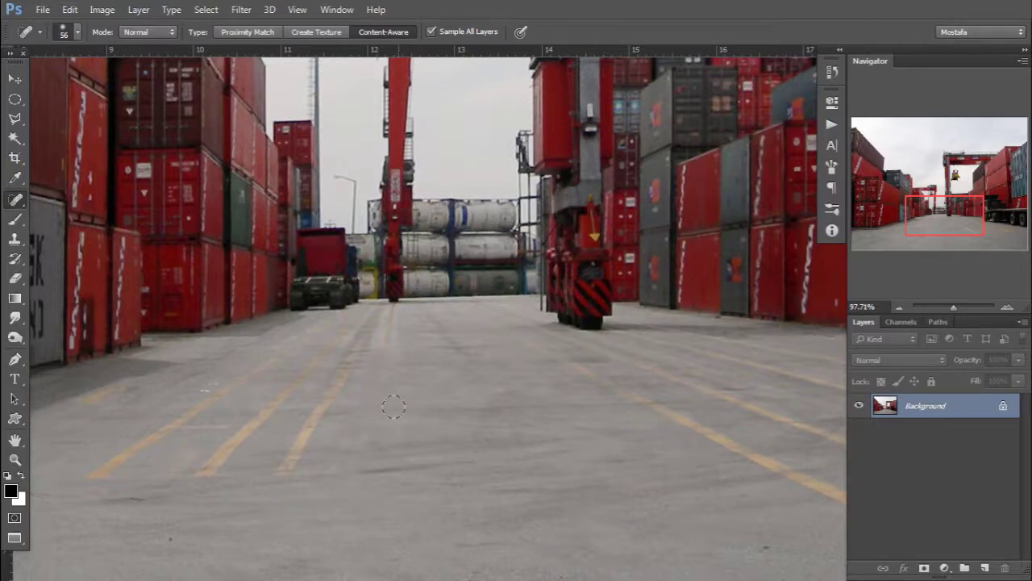
Reduce the brush to 50 px and heal the middle and left yellow line stretches
{"action": "right_click", "coordinate": [413, 458], "text": "alt"}
{"action": "mouse_move", "coordinate": [359, 468]}
{"action": "left_mouse_down"}
{"action": "mouse_move", "coordinate": [460, 466]}
{"action": "mouse_move", "coordinate": [554, 481]}
{"action": "mouse_move", "coordinate": [512, 449]}
{"action": "left_mouse_up"}
{"action": "left_click_drag", "start_coordinate": [381, 495], "coordinate": [457, 367]}
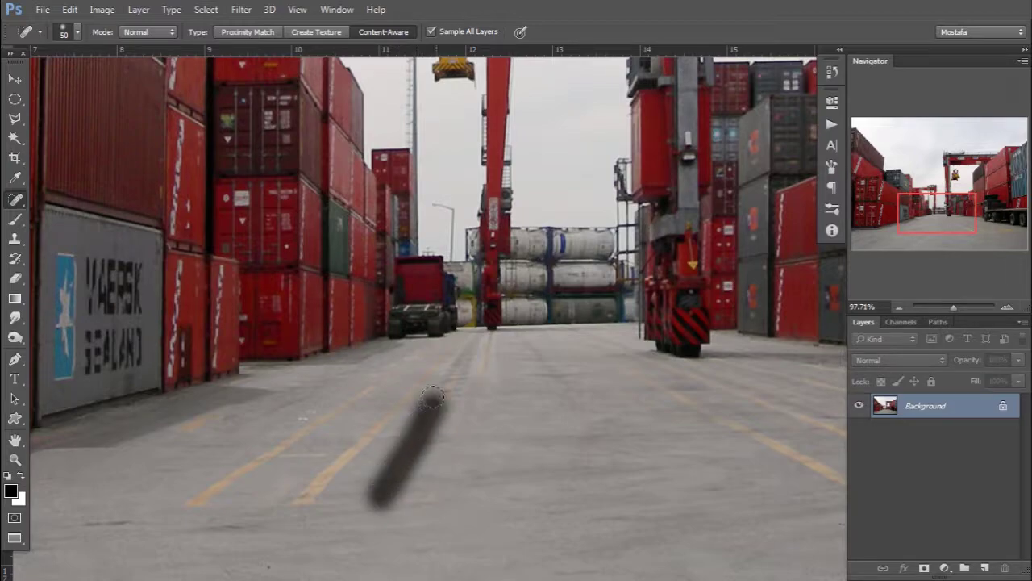
{"action": "left_click_drag", "start_coordinate": [389, 495], "coordinate": [480, 355]}
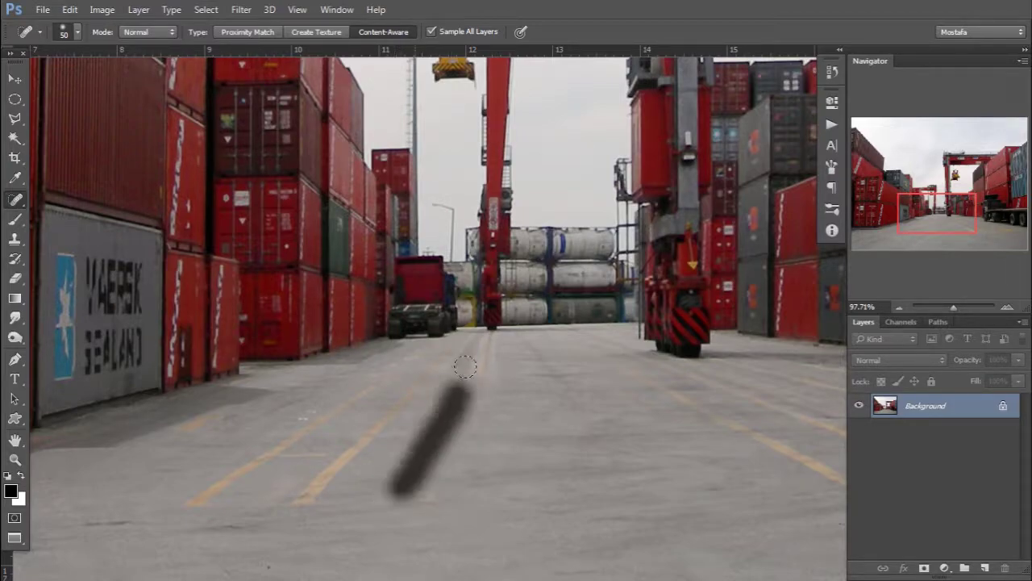
{"action": "left_click_drag", "start_coordinate": [295, 506], "coordinate": [415, 384]}
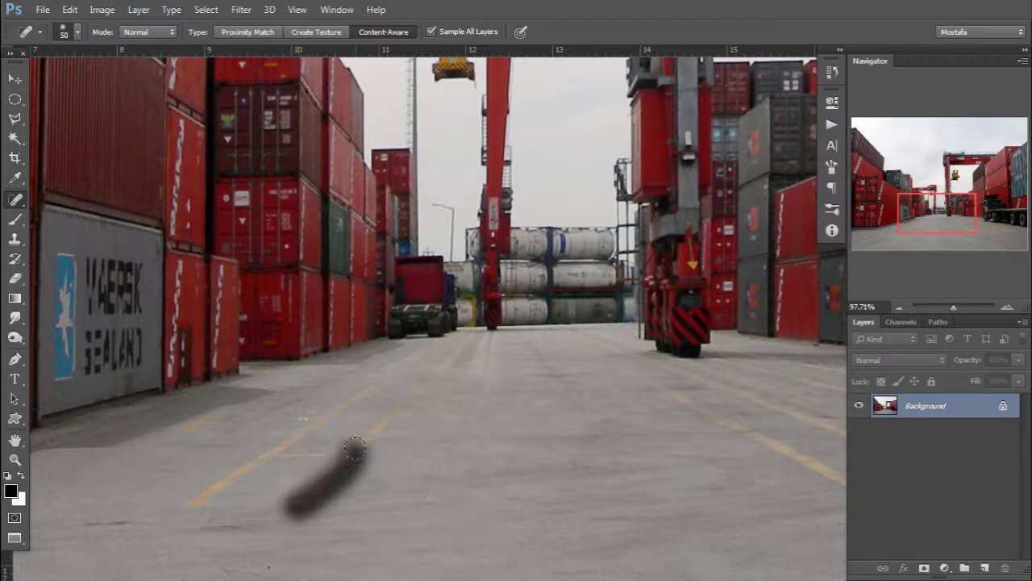
{"action": "left_click_drag", "start_coordinate": [306, 488], "coordinate": [387, 426]}
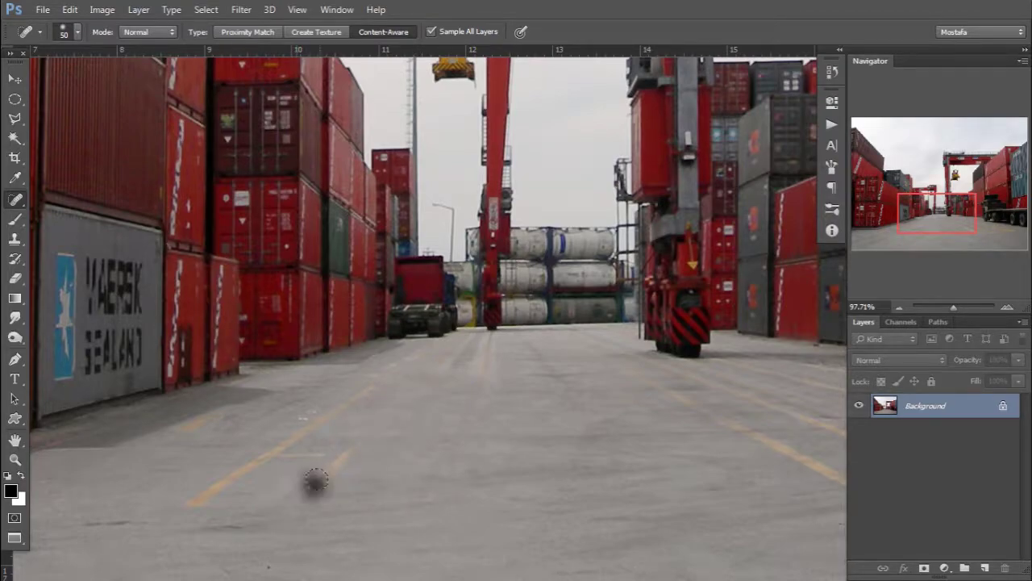
{"action": "left_click", "coordinate": [427, 491]}
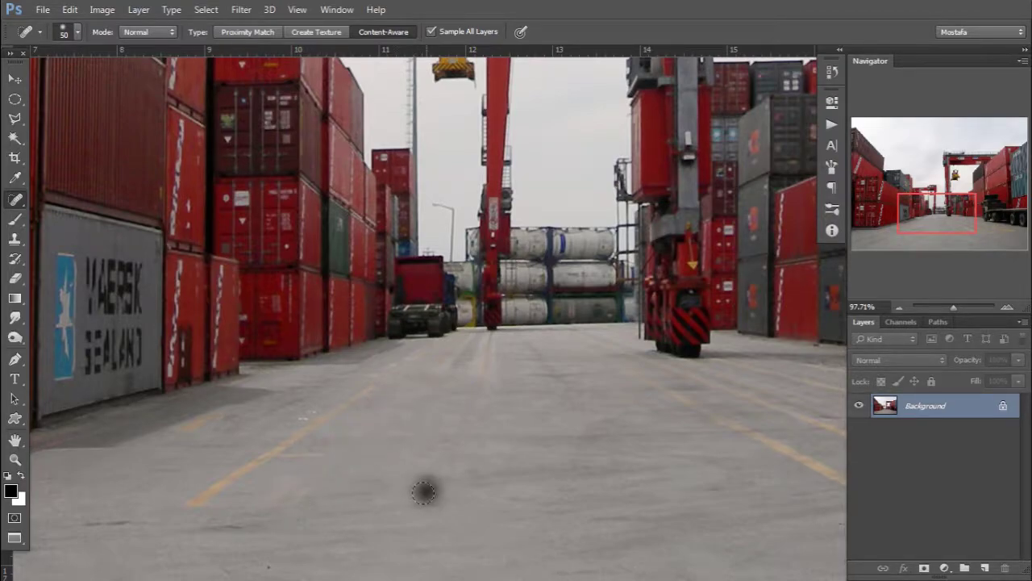
Clean up the remaining yellow line traces and leftover spots on the lower-left pavement
{"action": "left_click_drag", "start_coordinate": [192, 504], "coordinate": [308, 417]}
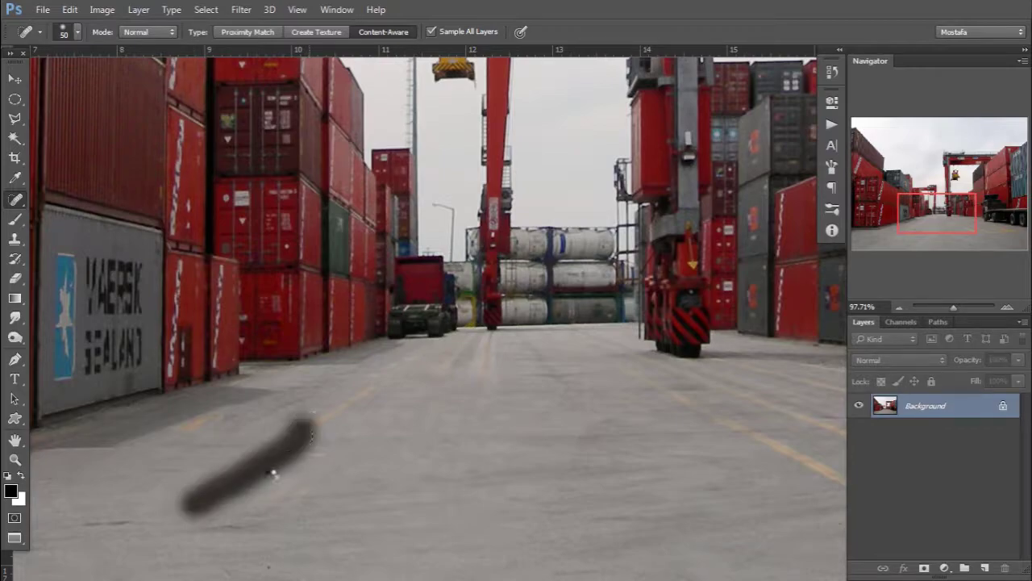
{"action": "left_click", "coordinate": [317, 453]}
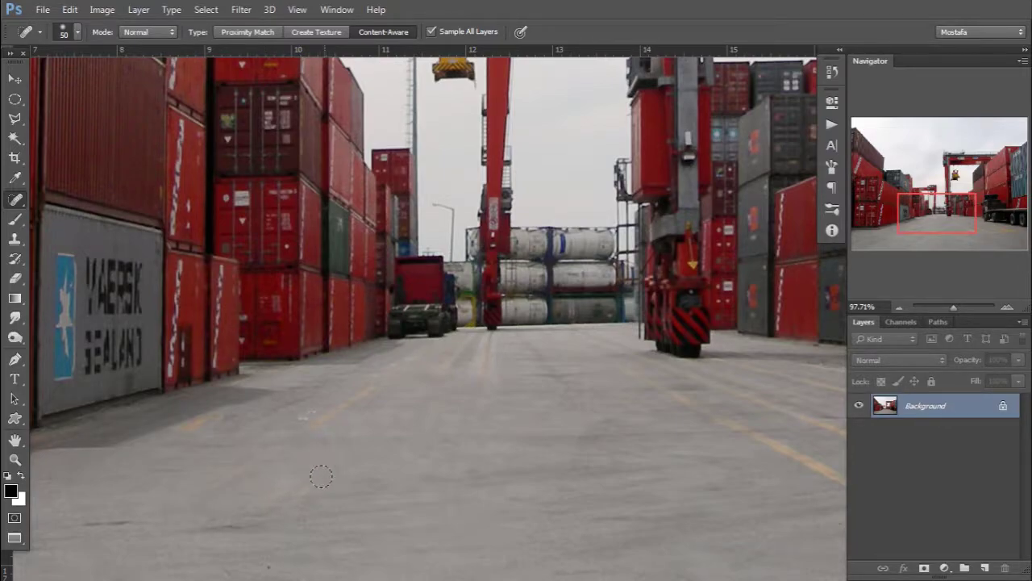
{"action": "left_click_drag", "start_coordinate": [318, 477], "coordinate": [242, 533]}
{"action": "left_click", "coordinate": [310, 415]}
{"action": "left_click_drag", "start_coordinate": [250, 461], "coordinate": [212, 518]}
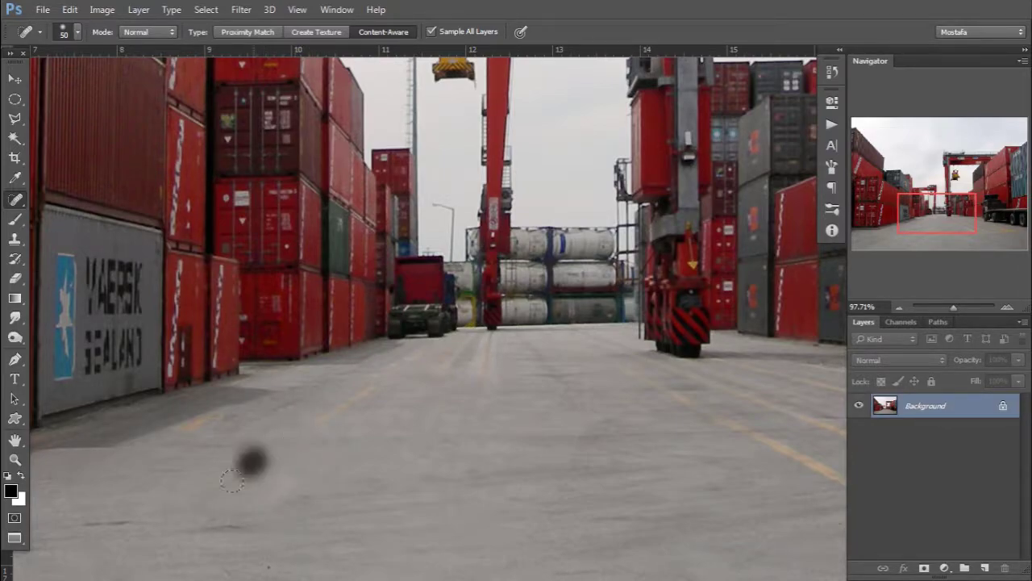
{"action": "left_click_drag", "start_coordinate": [169, 439], "coordinate": [247, 399]}
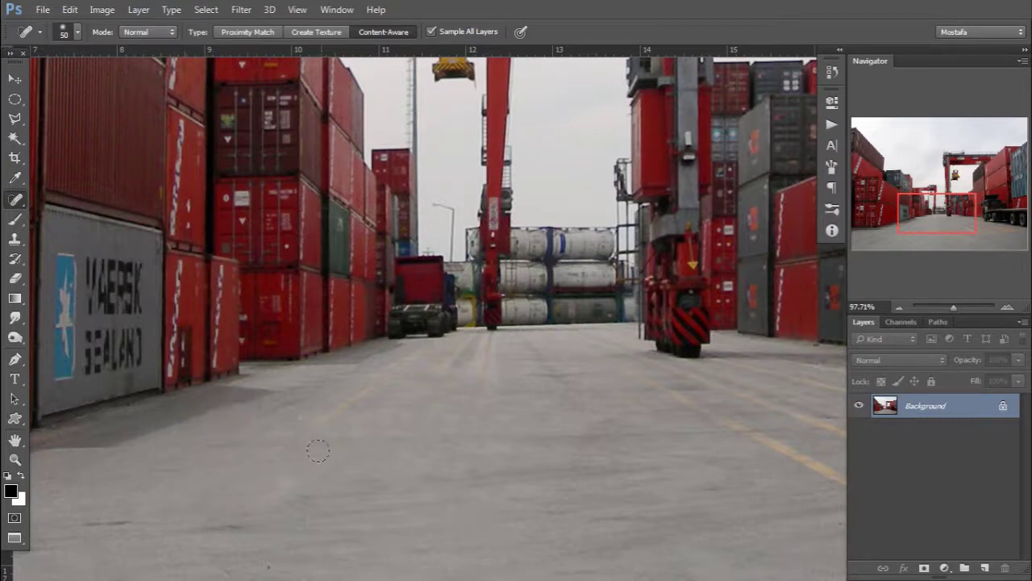
{"action": "left_click_drag", "start_coordinate": [315, 419], "coordinate": [416, 354]}
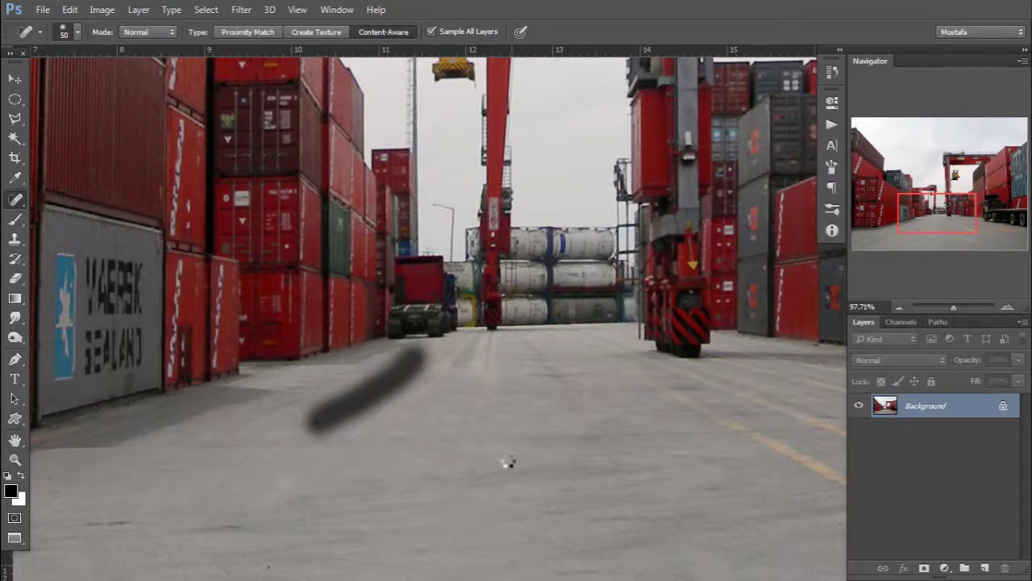
Compare the original snapshot with the latest healed state in the History panel
{"action": "left_click", "coordinate": [832, 72]}
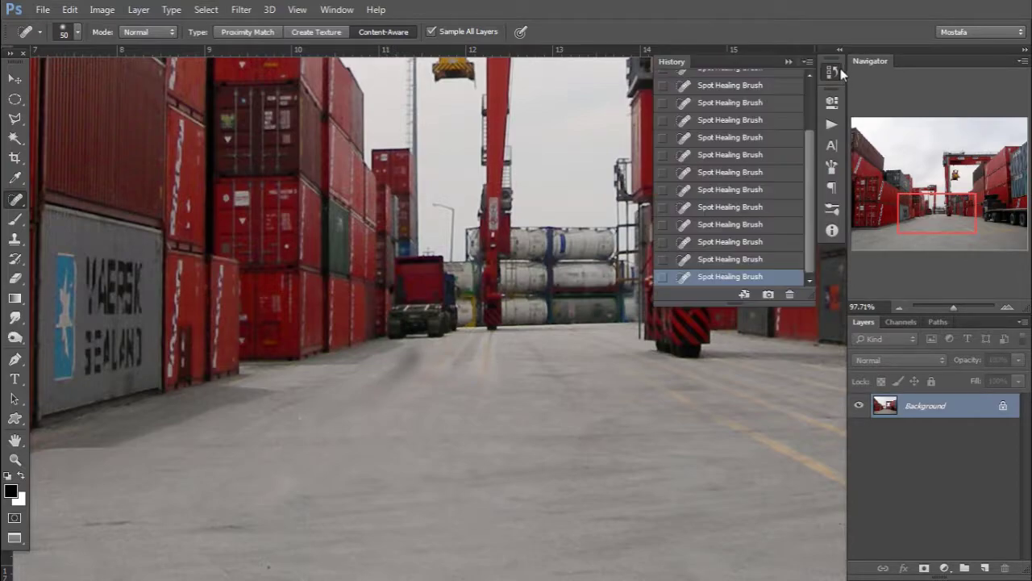
{"action": "scroll", "coordinate": [763, 144], "scroll_direction": "up", "scroll_amount": 5}
{"action": "left_click", "coordinate": [736, 81]}
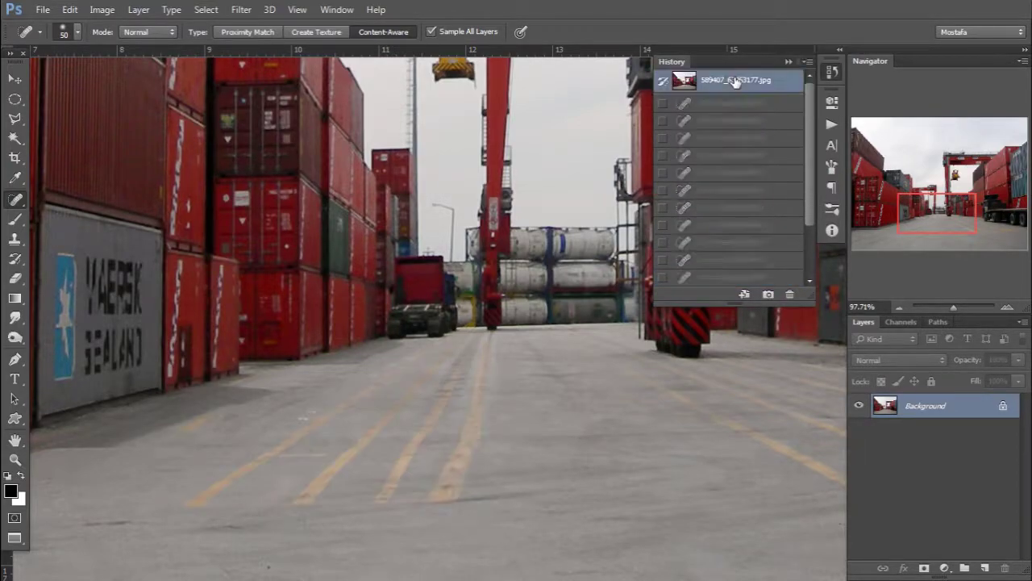
{"action": "scroll", "coordinate": [724, 269], "scroll_direction": "down", "scroll_amount": 2}
{"action": "left_click", "coordinate": [721, 277]}
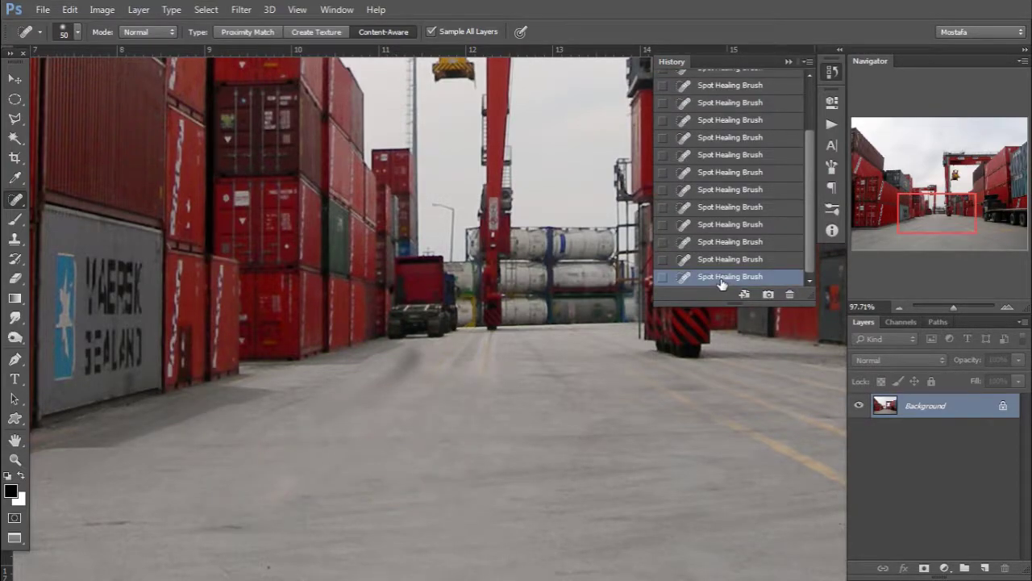
Heal two more road-surface patches, then revert the photo to its opening snapshot
{"action": "left_click_drag", "start_coordinate": [637, 457], "coordinate": [509, 428]}
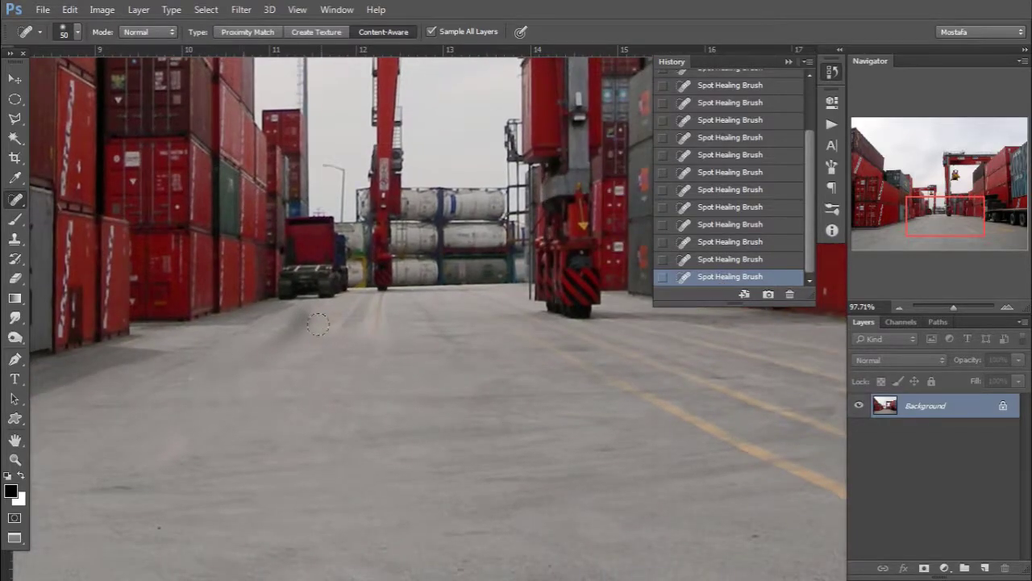
{"action": "left_click_drag", "start_coordinate": [294, 315], "coordinate": [242, 359]}
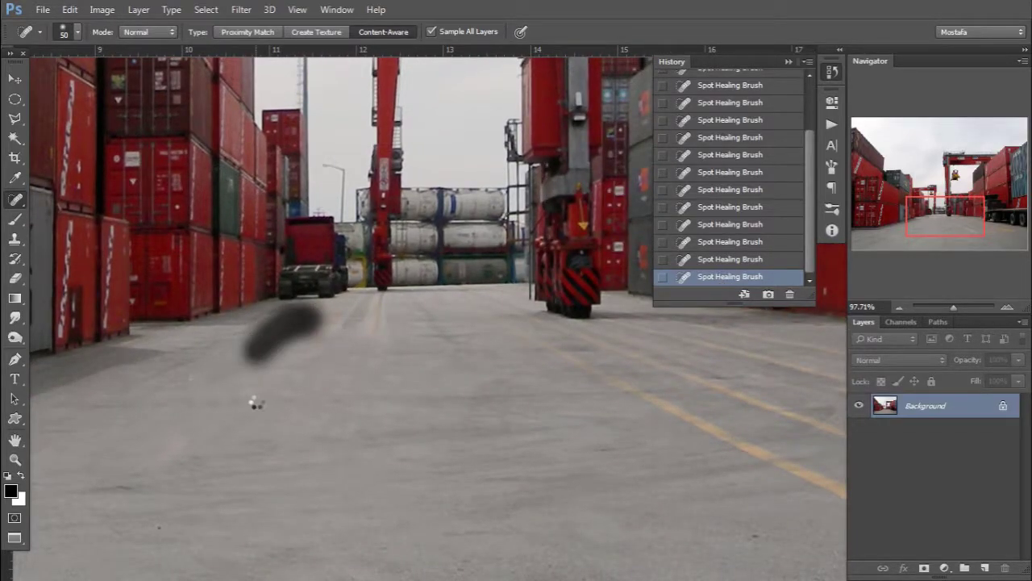
{"action": "scroll", "coordinate": [318, 371], "scroll_direction": "down", "scroll_amount": 1}
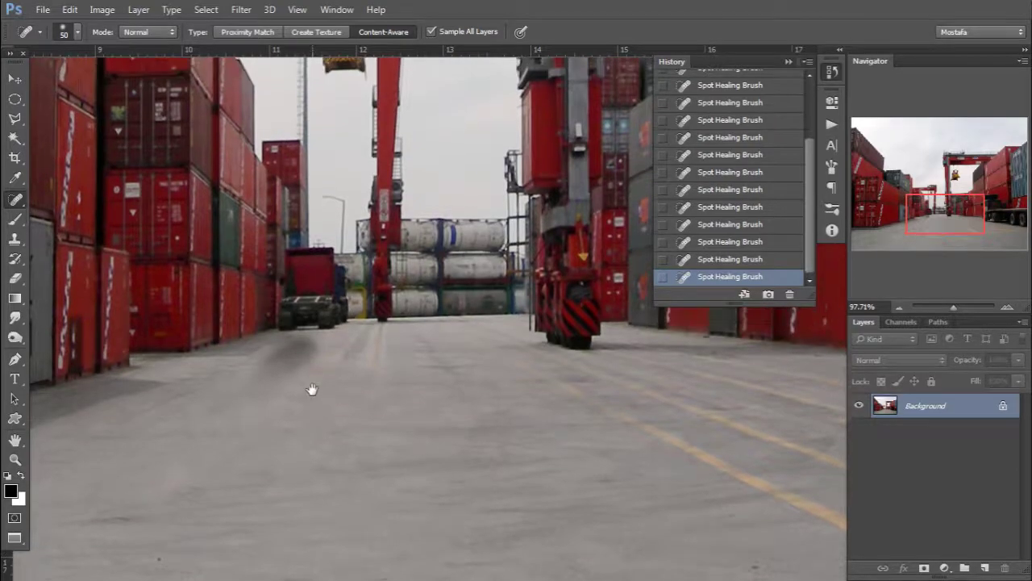
{"action": "scroll", "coordinate": [302, 347], "scroll_direction": "down", "scroll_amount": 1}
{"action": "left_click_drag", "start_coordinate": [281, 337], "coordinate": [305, 351]}
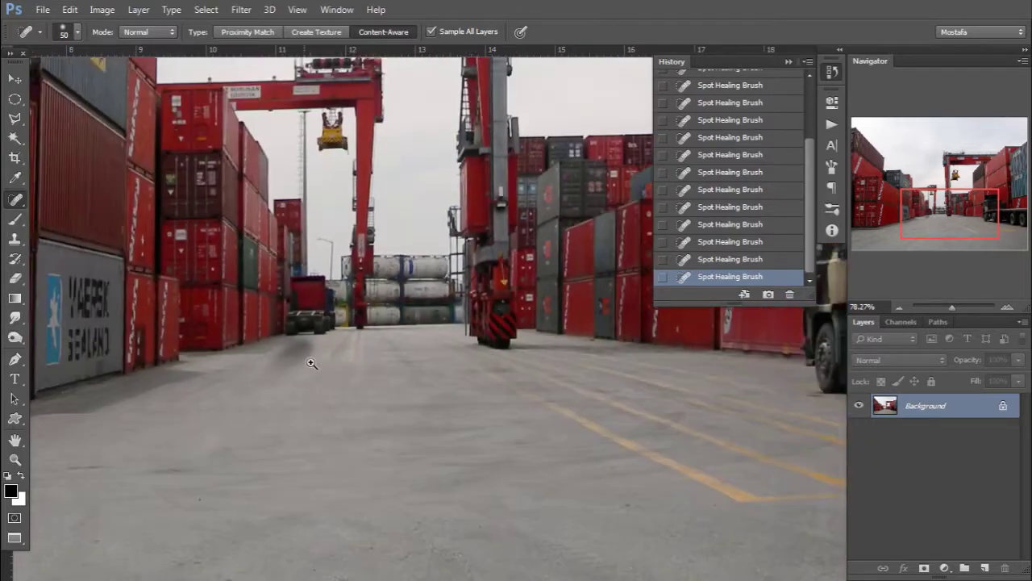
{"action": "scroll", "coordinate": [311, 364], "scroll_direction": "down", "scroll_amount": 1}
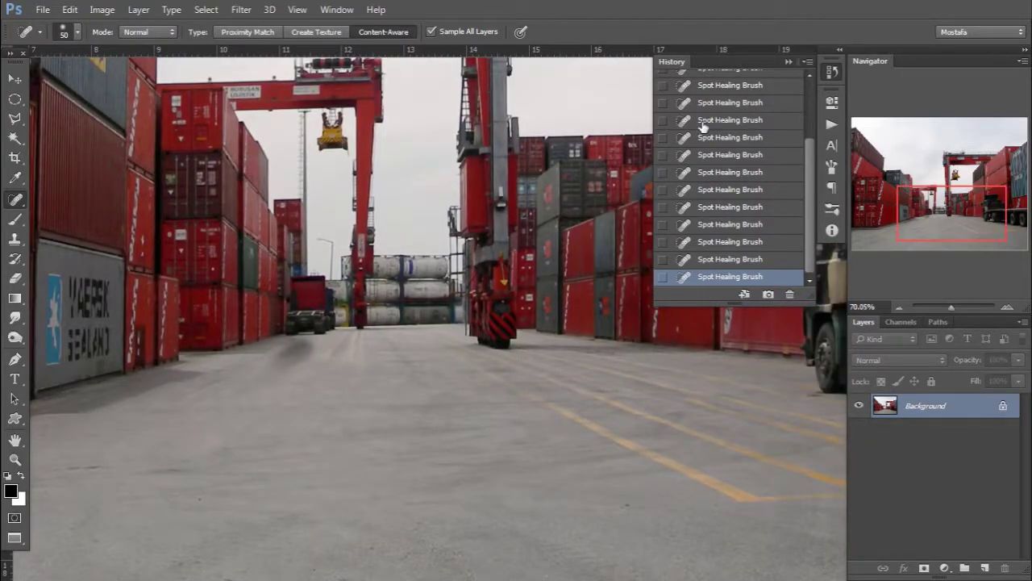
{"action": "scroll", "coordinate": [704, 122], "scroll_direction": "up", "scroll_amount": 3}
{"action": "left_click", "coordinate": [713, 84]}
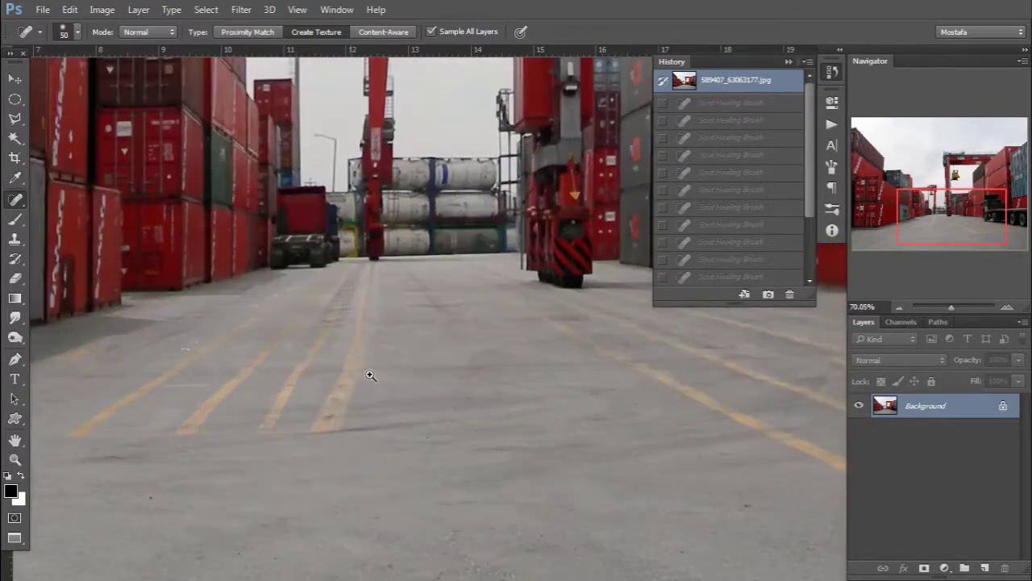
Enlarge the healing brush to 80 px, raise its hardness, and heal along a yellow line
{"action": "scroll", "coordinate": [371, 375], "scroll_direction": "up", "scroll_amount": 6}
{"action": "left_click_drag", "start_coordinate": [353, 459], "coordinate": [370, 466]}
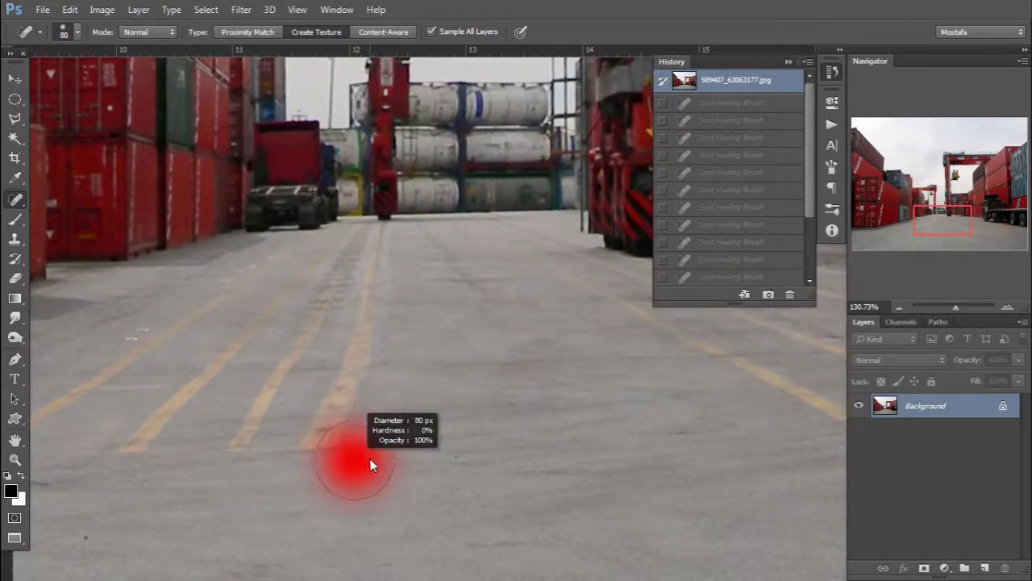
{"action": "right_click", "coordinate": [421, 336]}
{"action": "mouse_move", "coordinate": [450, 404]}
{"action": "left_mouse_down"}
{"action": "mouse_move", "coordinate": [478, 399]}
{"action": "mouse_move", "coordinate": [475, 368]}
{"action": "left_mouse_up"}
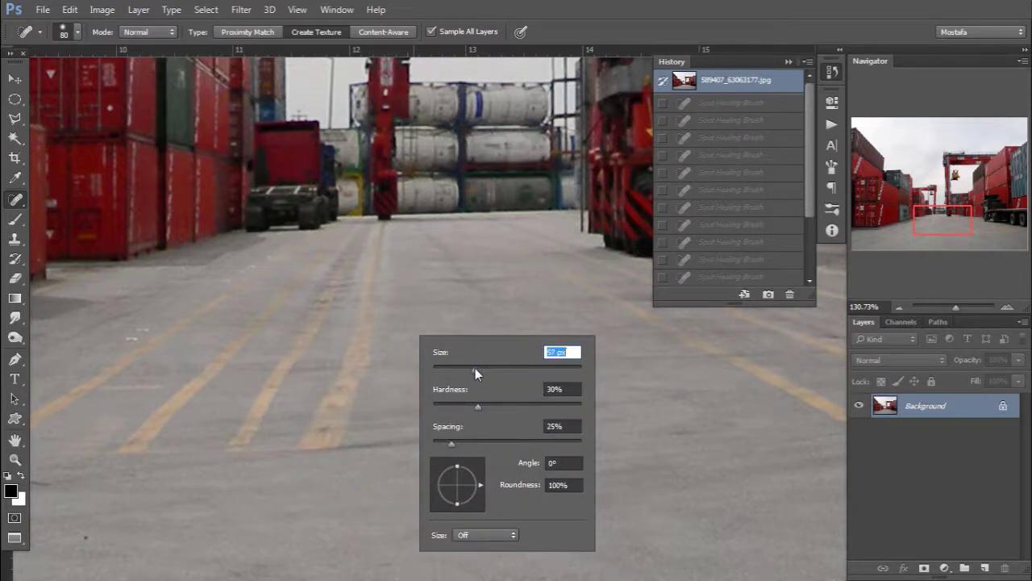
{"action": "key", "text": "Return"}
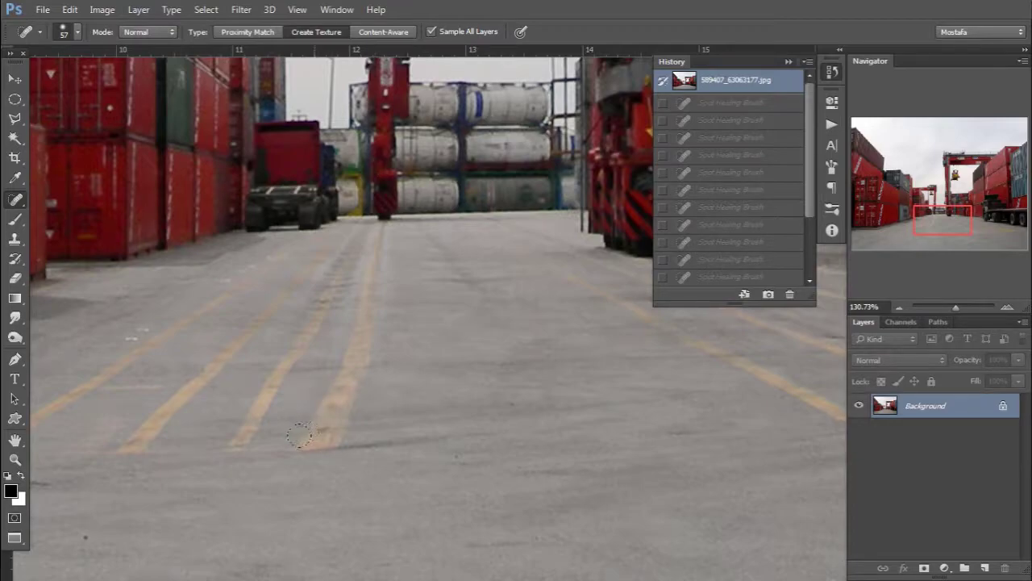
{"action": "left_click_drag", "start_coordinate": [299, 435], "coordinate": [360, 282]}
Revert to the original unedited photo with F12 and reframe the road view
{"action": "scroll", "coordinate": [432, 474], "scroll_direction": "up", "scroll_amount": 5}
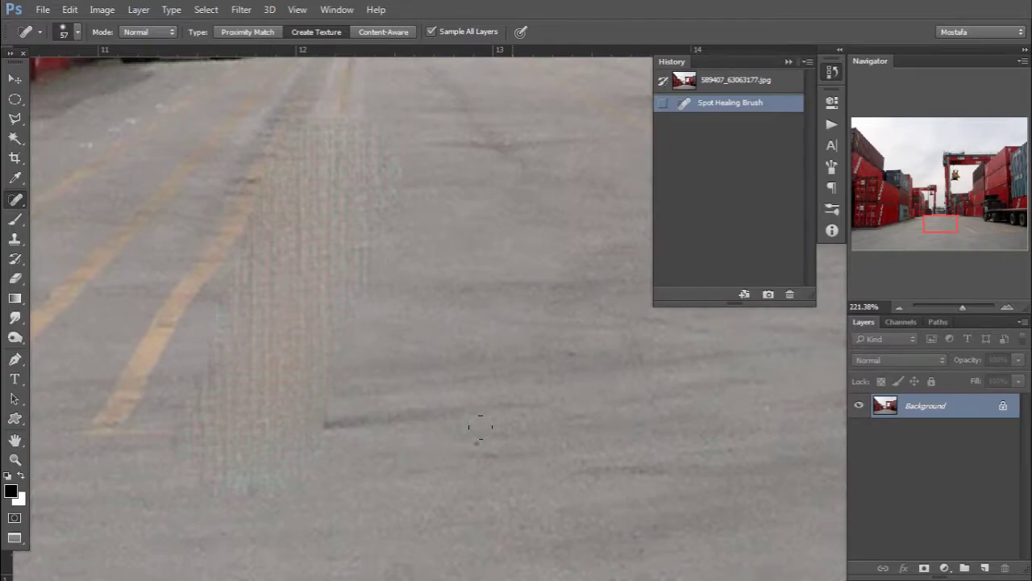
{"action": "scroll", "coordinate": [481, 426], "scroll_direction": "down", "scroll_amount": 2}
{"action": "scroll", "coordinate": [500, 403], "scroll_direction": "down", "scroll_amount": 3}
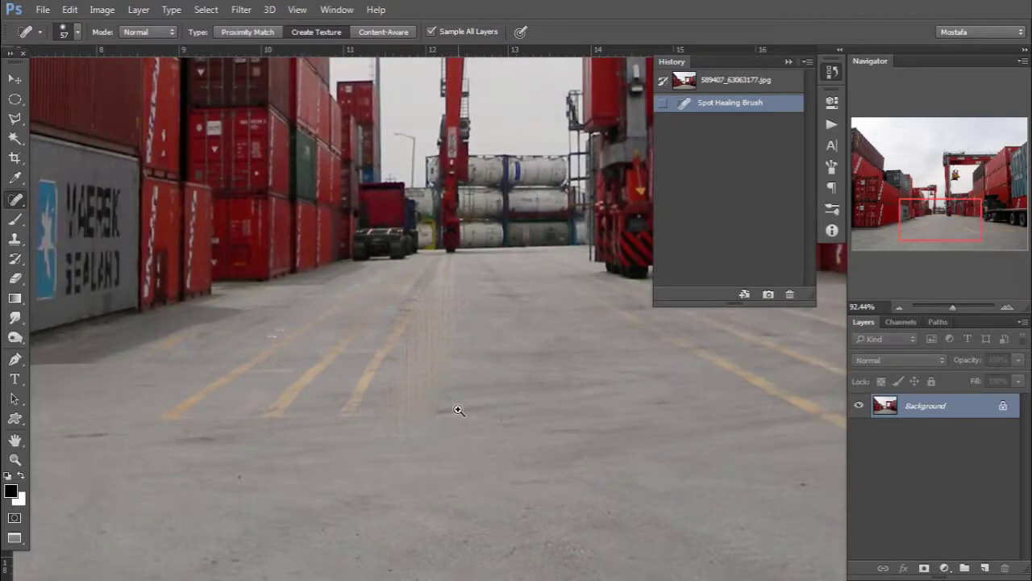
{"action": "left_click_drag", "start_coordinate": [438, 373], "coordinate": [468, 363]}
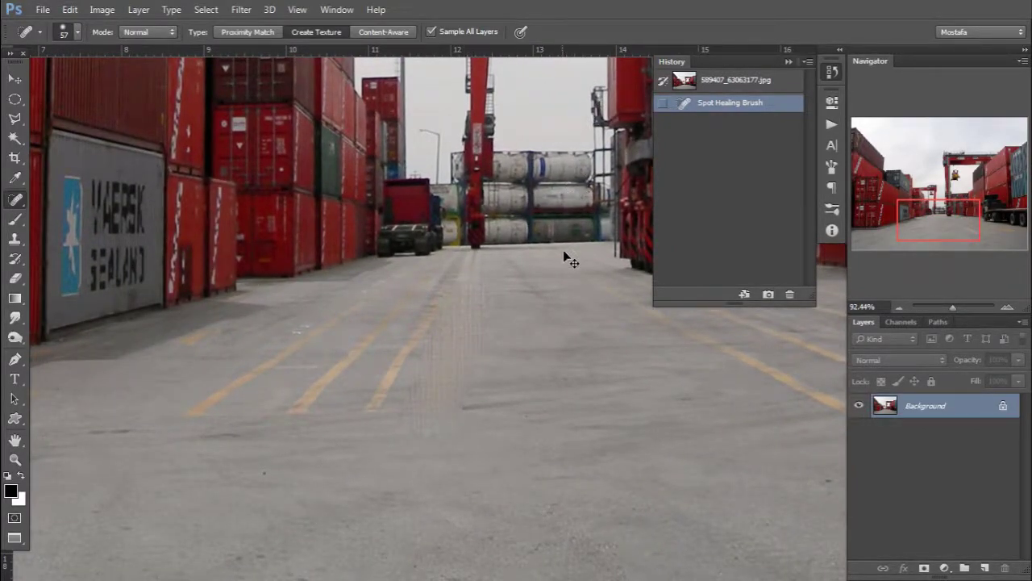
{"action": "key", "text": "F12"}
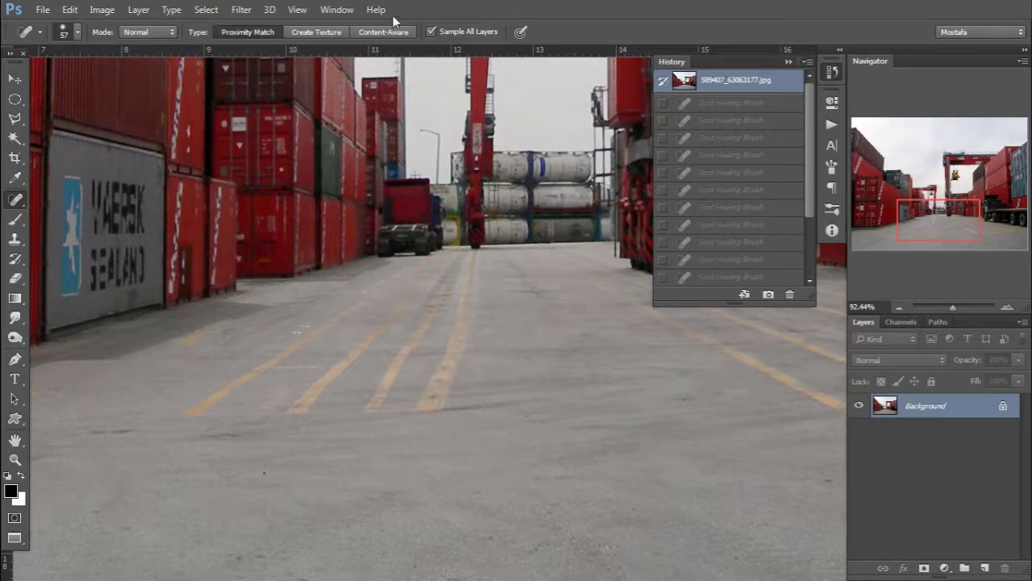
{"action": "left_click_drag", "start_coordinate": [500, 385], "coordinate": [490, 397]}
{"action": "scroll", "coordinate": [462, 386], "scroll_direction": "up", "scroll_amount": 2}
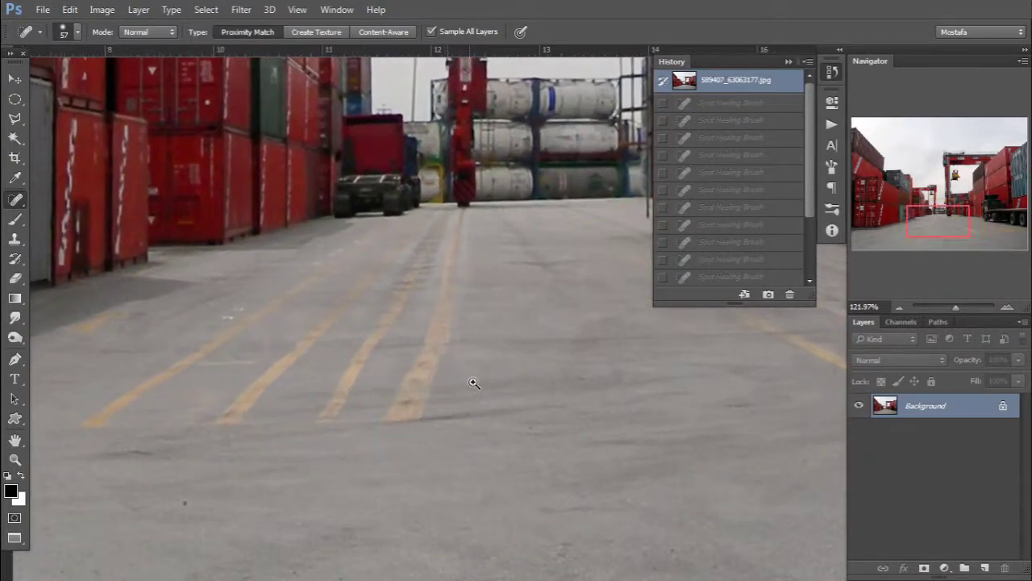
Heal several sections of road line and a small spot on the road
{"action": "mouse_move", "coordinate": [411, 418]}
{"action": "left_mouse_down"}
{"action": "mouse_move", "coordinate": [409, 379]}
{"action": "mouse_move", "coordinate": [450, 277]}
{"action": "left_mouse_up"}
{"action": "left_click_drag", "start_coordinate": [442, 355], "coordinate": [478, 316]}
{"action": "left_click_drag", "start_coordinate": [392, 369], "coordinate": [403, 449]}
{"action": "scroll", "coordinate": [555, 376], "scroll_direction": "up", "scroll_amount": 2}
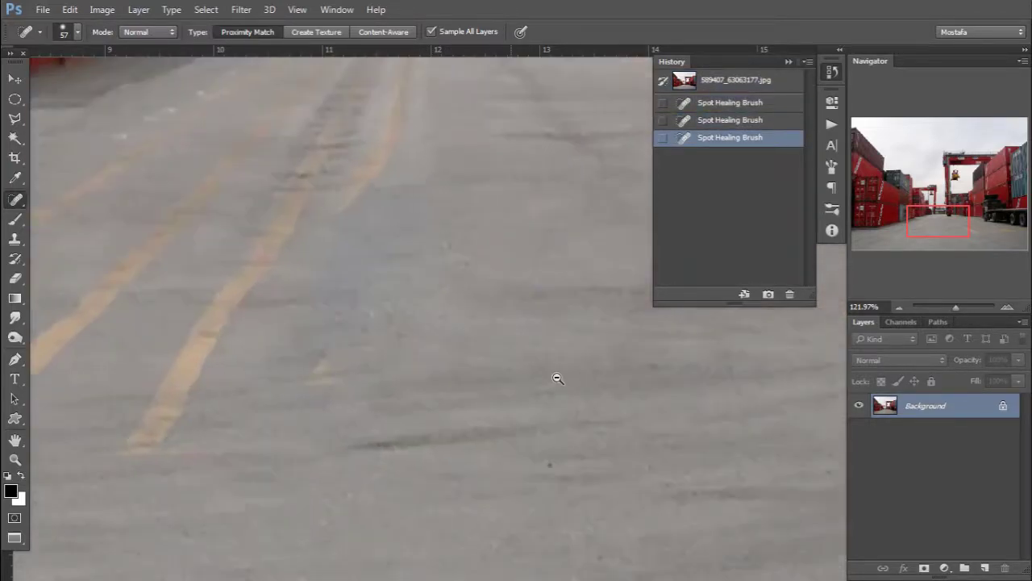
{"action": "scroll", "coordinate": [581, 373], "scroll_direction": "up", "scroll_amount": 1}
{"action": "scroll", "coordinate": [341, 396], "scroll_direction": "down", "scroll_amount": 4}
{"action": "left_click", "coordinate": [406, 360]}
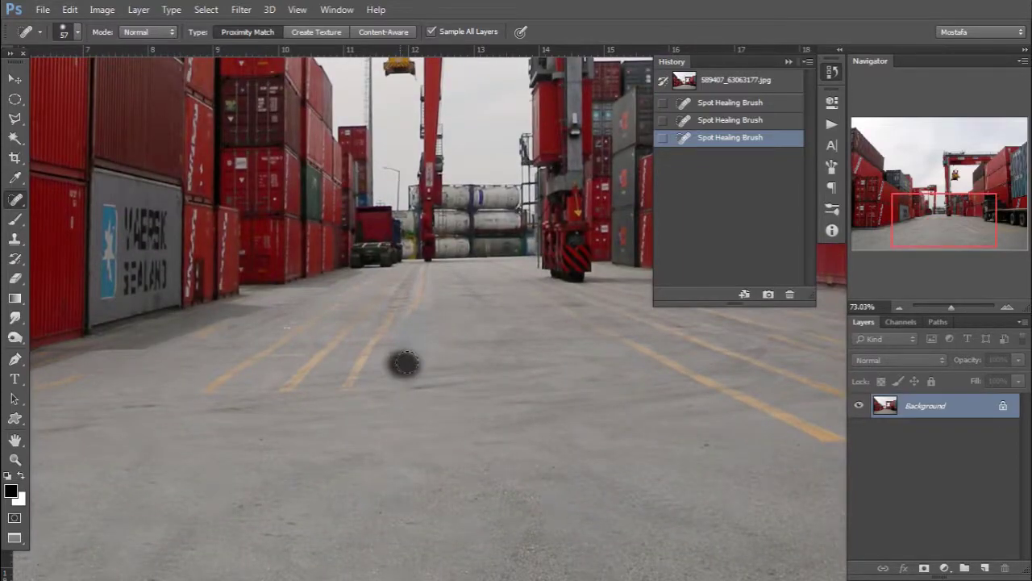
{"action": "scroll", "coordinate": [431, 371], "scroll_direction": "up", "scroll_amount": 2}
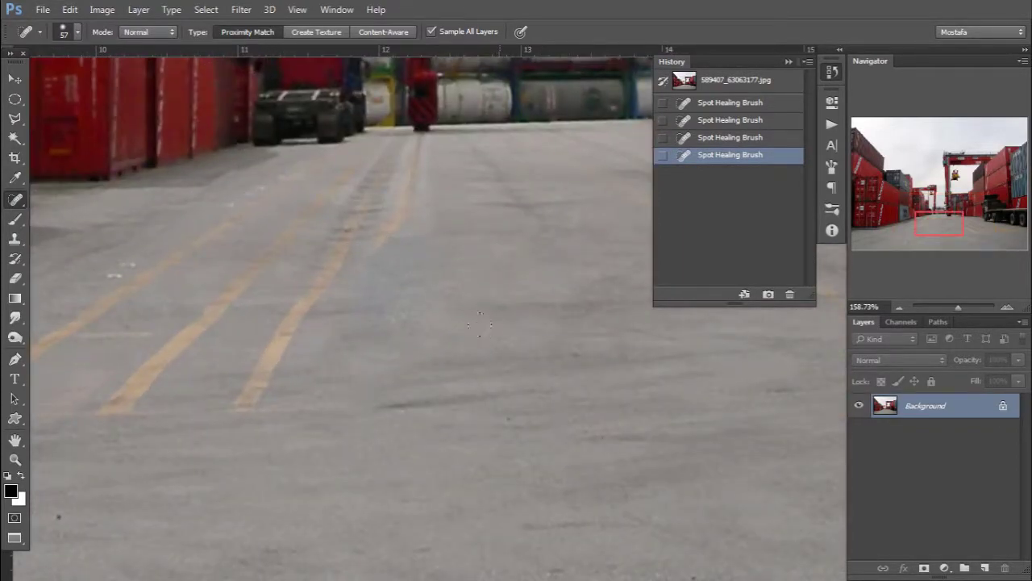
Switch the type to Content-Aware, revert to the snapshot, and heal one yellow road line
{"action": "left_click", "coordinate": [385, 34]}
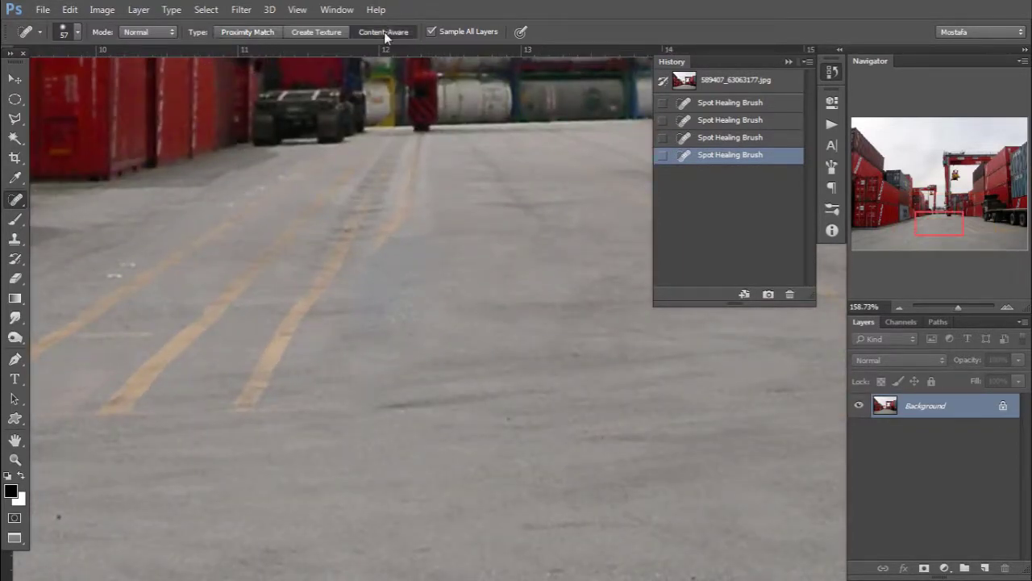
{"action": "left_click", "coordinate": [705, 82]}
{"action": "left_click_drag", "start_coordinate": [305, 390], "coordinate": [403, 246]}
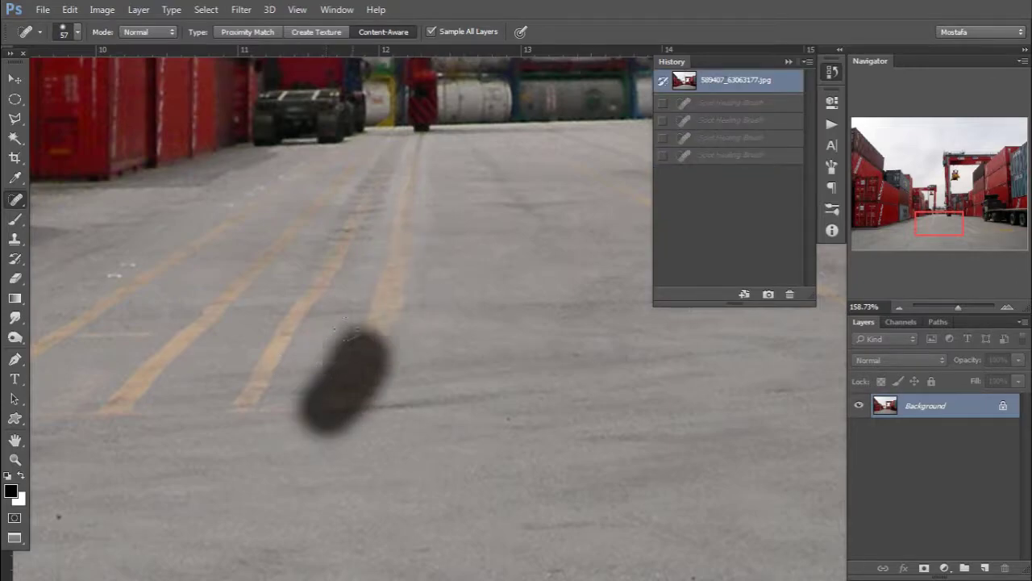
Heal dark road marks at 32 px, turn off Sample All Layers, and heal a yellow line
{"action": "left_click", "coordinate": [384, 405]}
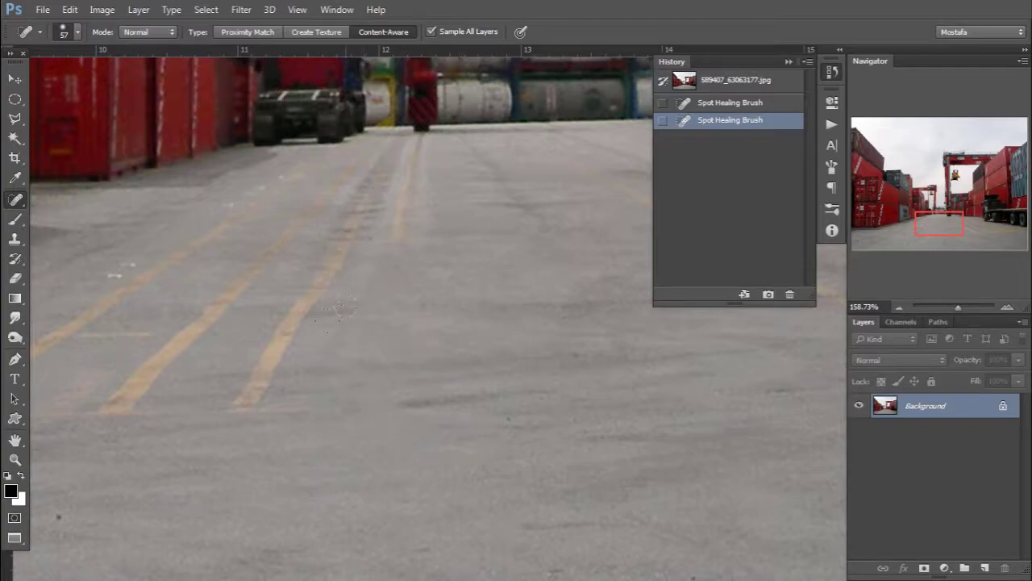
{"action": "left_click_drag", "start_coordinate": [332, 379], "coordinate": [332, 321]}
{"action": "mouse_move", "coordinate": [465, 265]}
{"action": "left_mouse_down"}
{"action": "mouse_move", "coordinate": [403, 351]}
{"action": "mouse_move", "coordinate": [372, 250]}
{"action": "left_mouse_up"}
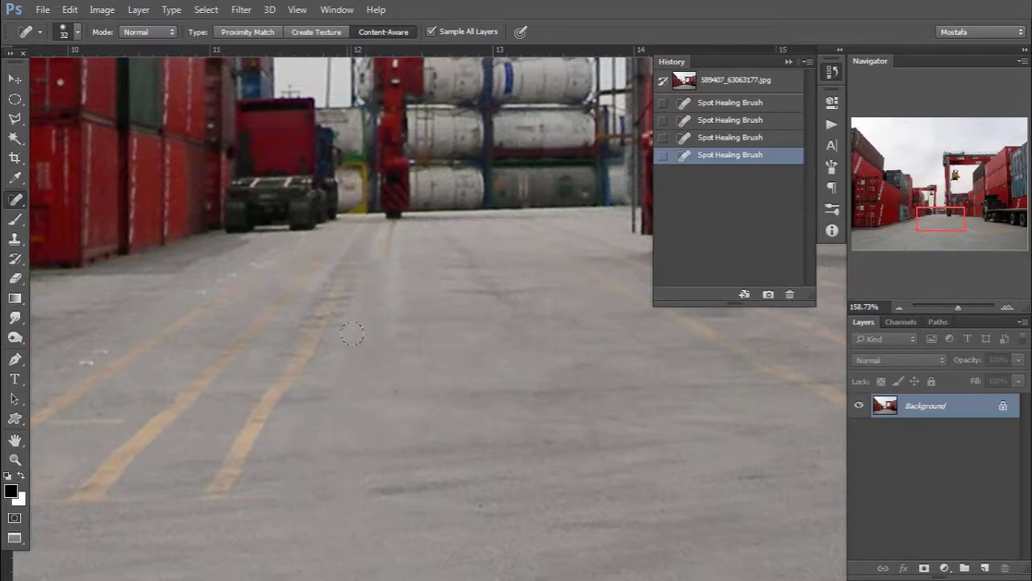
{"action": "scroll", "coordinate": [364, 453], "scroll_direction": "up", "scroll_amount": 1}
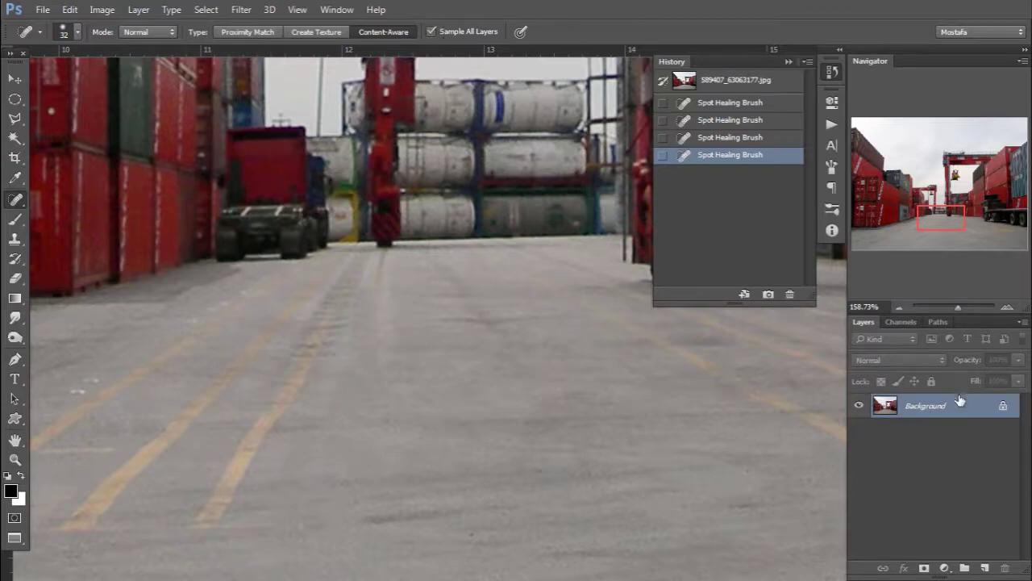
{"action": "left_click", "coordinate": [431, 32]}
{"action": "left_click_drag", "start_coordinate": [214, 523], "coordinate": [324, 367]}
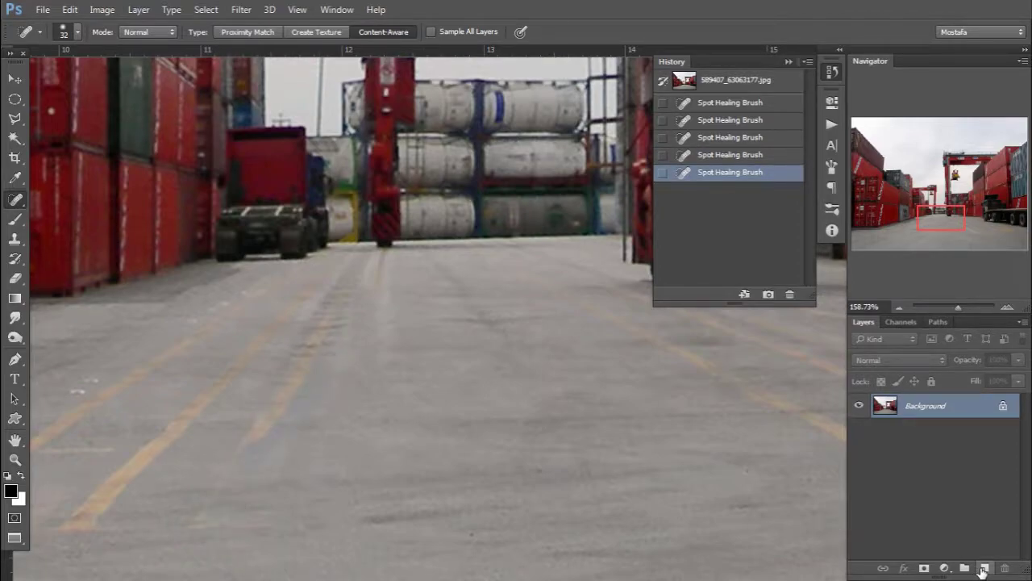
Add a new layer and spot-heal the yellow road lines on it
{"action": "left_click", "coordinate": [983, 569]}
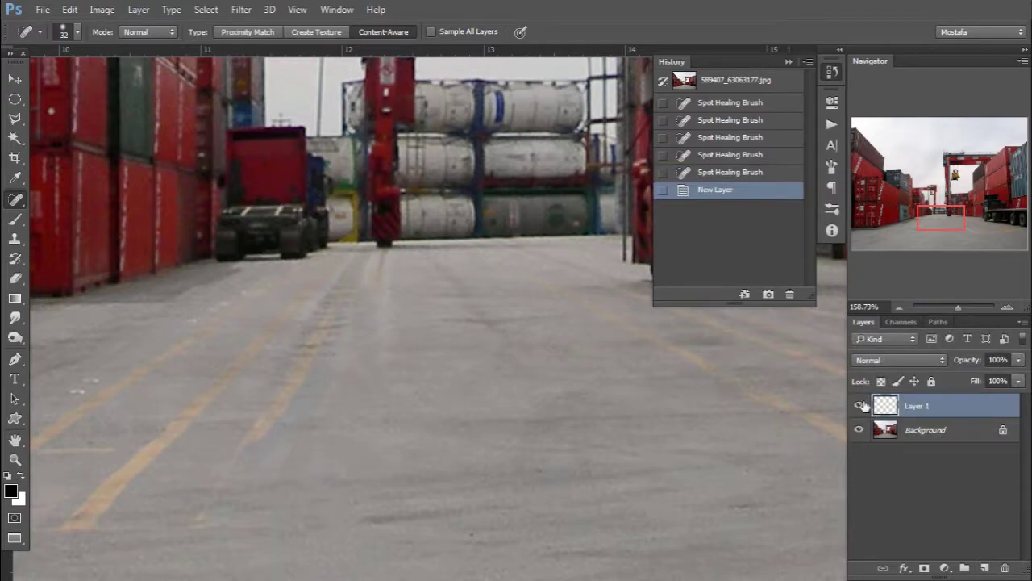
{"action": "mouse_move", "coordinate": [189, 477]}
{"action": "left_mouse_down"}
{"action": "mouse_move", "coordinate": [237, 401]}
{"action": "mouse_move", "coordinate": [362, 300]}
{"action": "left_mouse_up"}
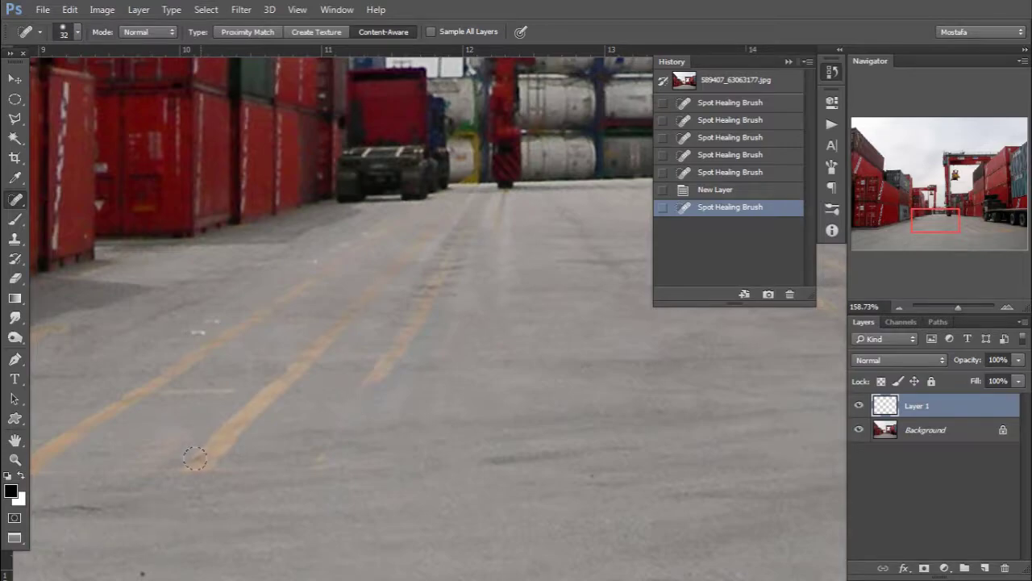
{"action": "left_click_drag", "start_coordinate": [195, 459], "coordinate": [398, 303]}
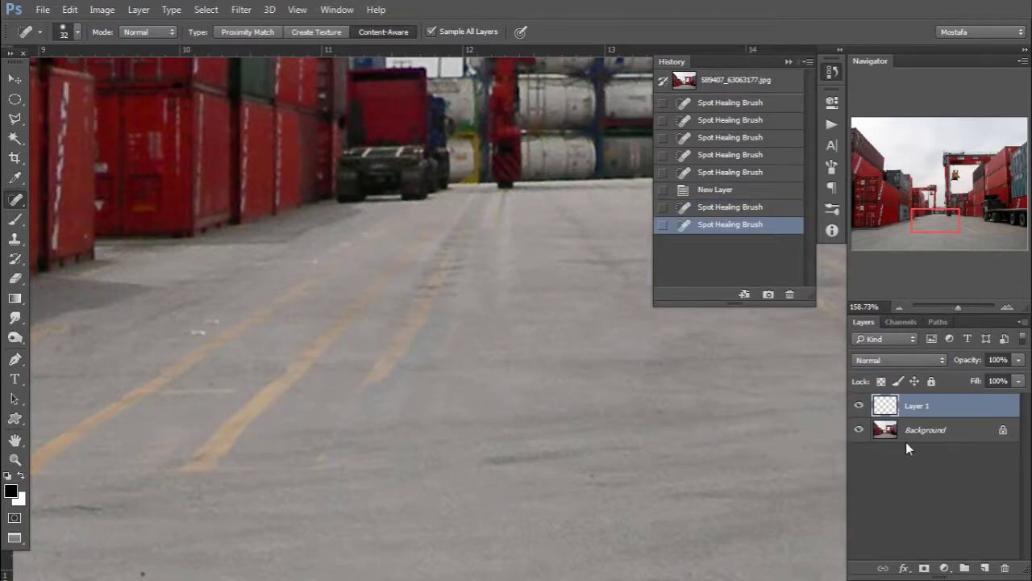
{"action": "left_click_drag", "start_coordinate": [185, 470], "coordinate": [372, 287]}
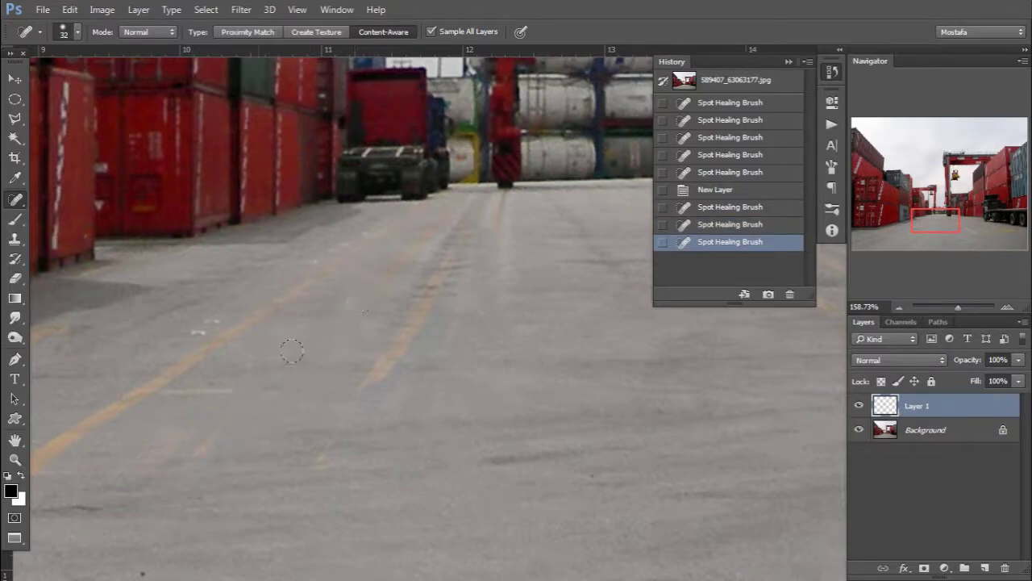
{"action": "left_click_drag", "start_coordinate": [188, 459], "coordinate": [257, 411]}
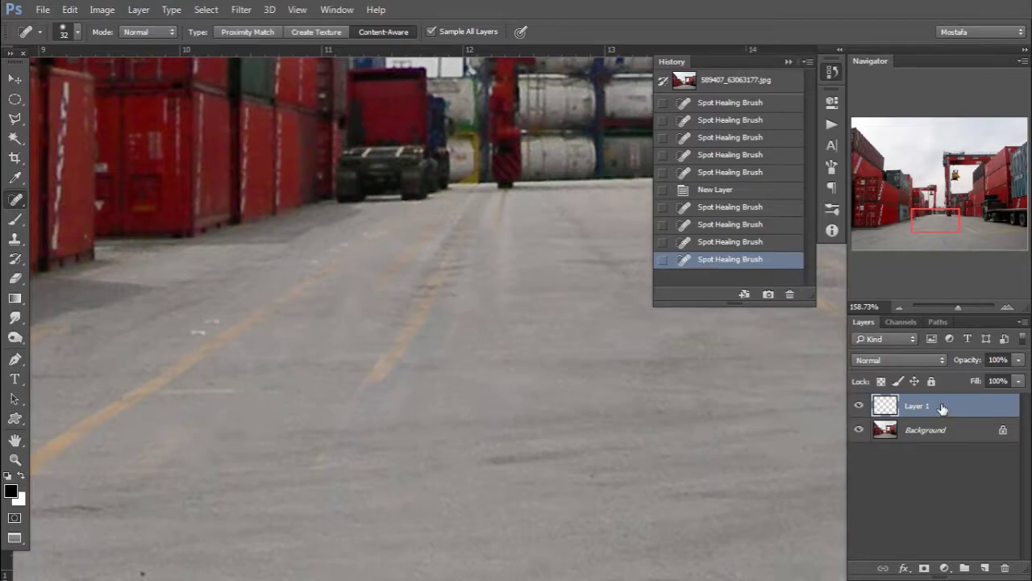
{"action": "left_click_drag", "start_coordinate": [311, 454], "coordinate": [442, 254]}
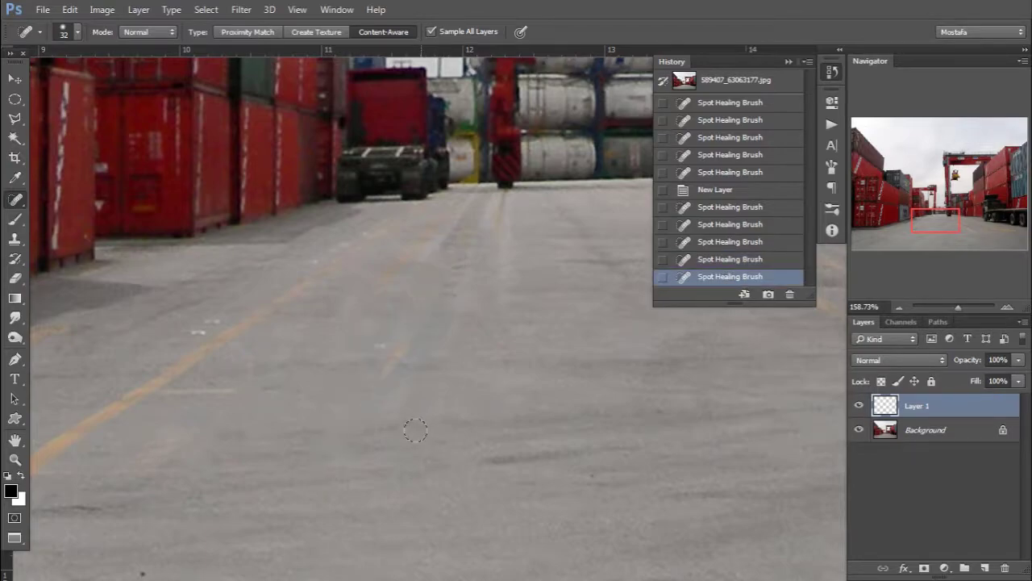
{"action": "left_click_drag", "start_coordinate": [410, 392], "coordinate": [392, 412]}
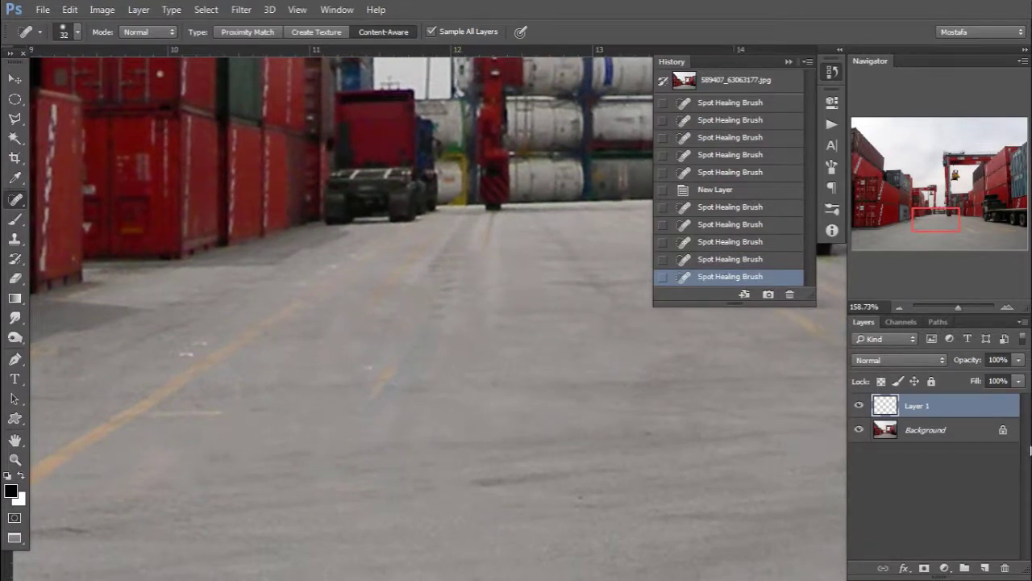
Toggle Layer 1's visibility to compare with the original, then delete Layer 1
{"action": "left_click", "coordinate": [859, 406]}
{"action": "left_click", "coordinate": [859, 407]}
{"action": "left_click", "coordinate": [859, 407]}
{"action": "left_click", "coordinate": [859, 408]}
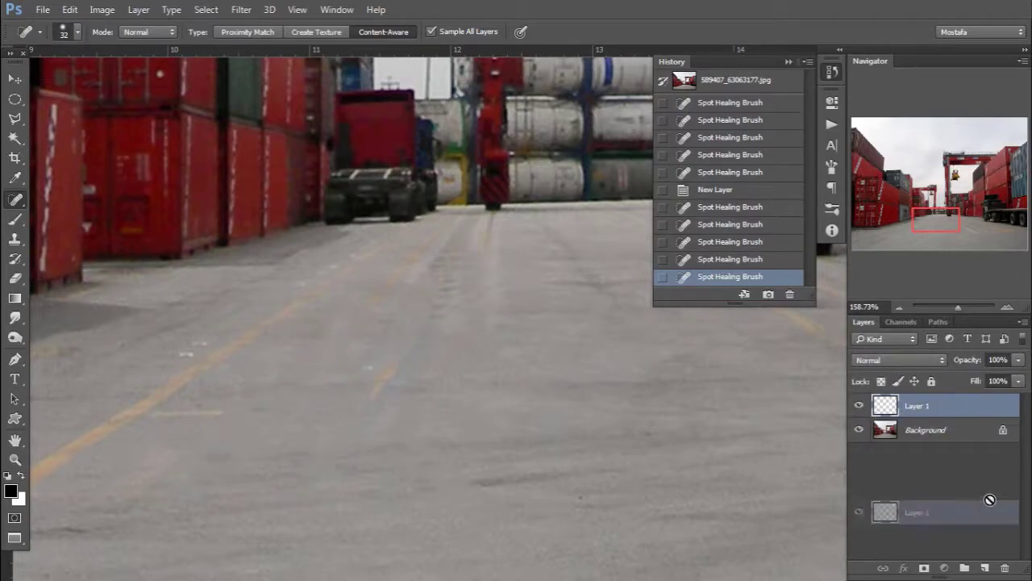
{"action": "left_click_drag", "start_coordinate": [936, 401], "coordinate": [1005, 568]}
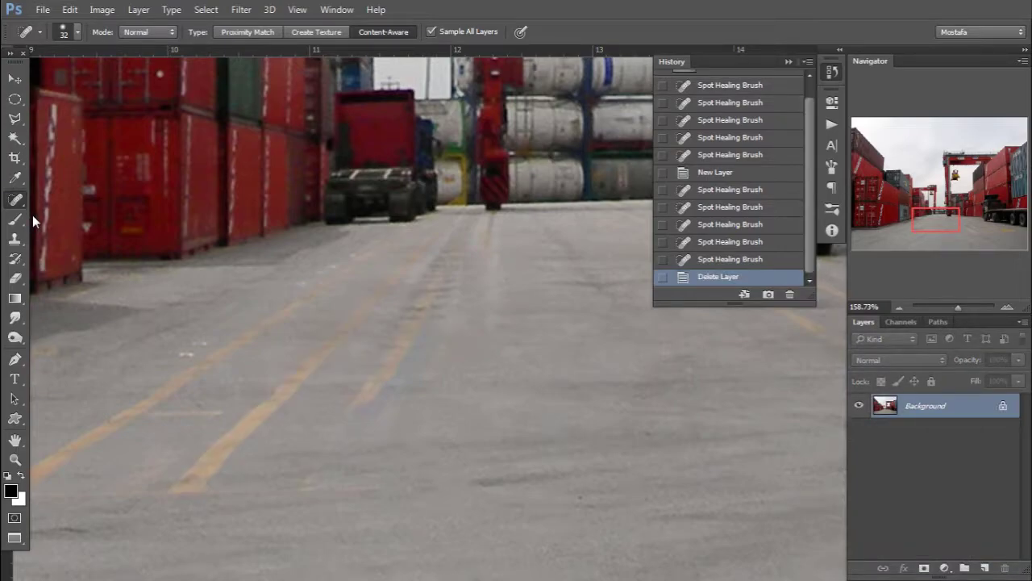
Switch to the Healing Brush Tool, reduce its size, and revert to the opening snapshot
{"action": "right_click", "coordinate": [16, 202]}
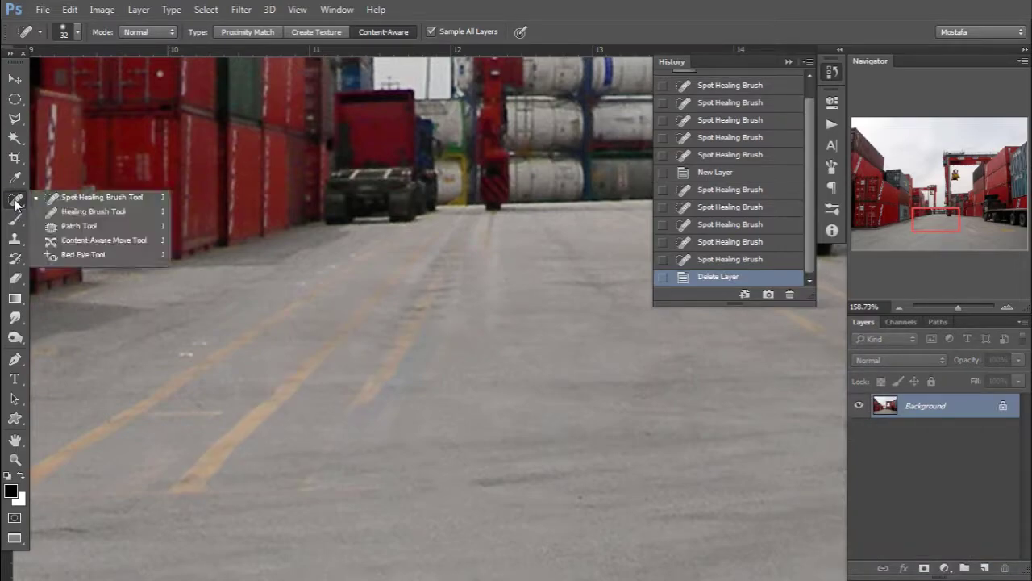
{"action": "left_click", "coordinate": [62, 209]}
{"action": "left_click_drag", "start_coordinate": [531, 308], "coordinate": [459, 324]}
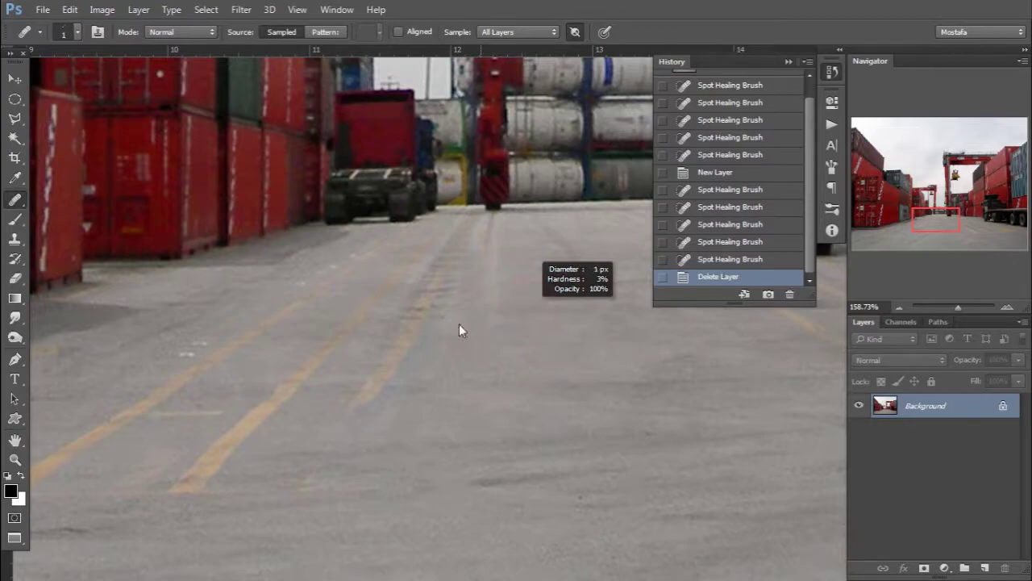
{"action": "mouse_move", "coordinate": [480, 361]}
{"action": "left_mouse_down"}
{"action": "mouse_move", "coordinate": [478, 332]}
{"action": "mouse_move", "coordinate": [494, 332]}
{"action": "mouse_move", "coordinate": [441, 340]}
{"action": "left_mouse_up"}
{"action": "scroll", "coordinate": [749, 90], "scroll_direction": "up", "scroll_amount": 2}
{"action": "left_click", "coordinate": [746, 81]}
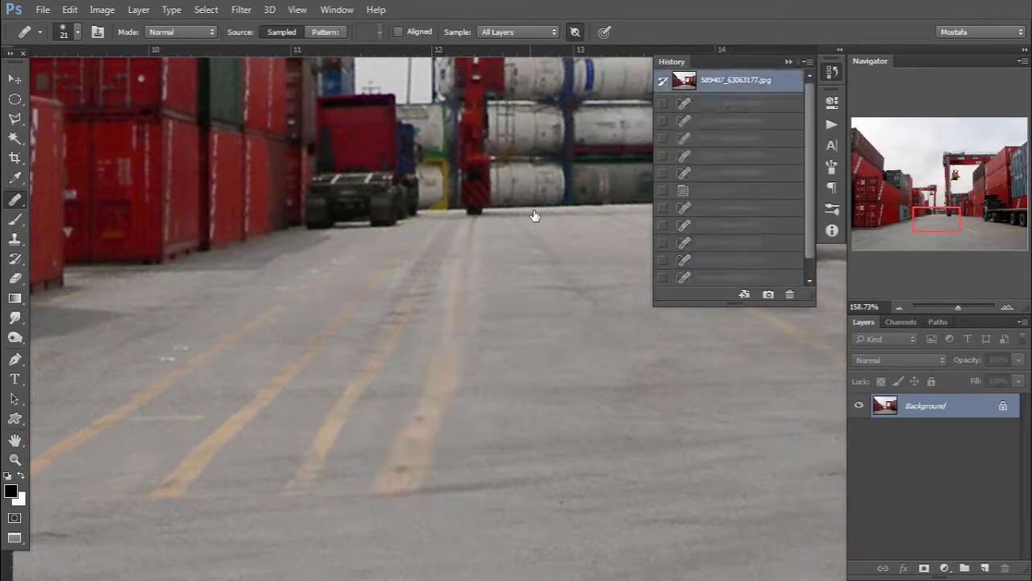
Set the Healing Brush to 50 and heal the lower part of the right yellow line
{"action": "left_click_drag", "start_coordinate": [480, 303], "coordinate": [446, 226]}
{"action": "left_click_drag", "start_coordinate": [474, 363], "coordinate": [392, 339]}
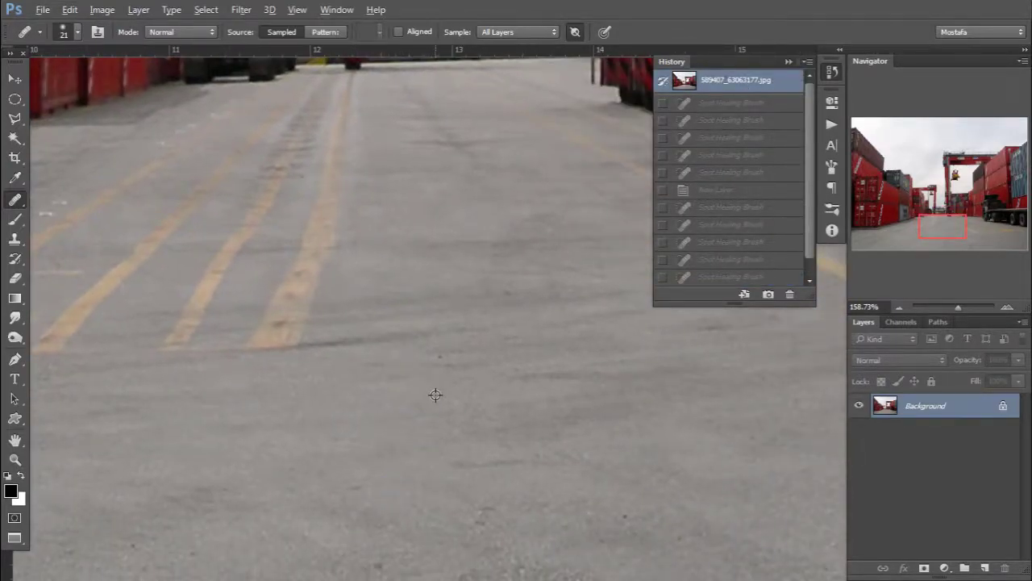
{"action": "mouse_move", "coordinate": [309, 213]}
{"action": "left_mouse_down"}
{"action": "mouse_move", "coordinate": [375, 293]}
{"action": "mouse_move", "coordinate": [311, 339]}
{"action": "left_mouse_up"}
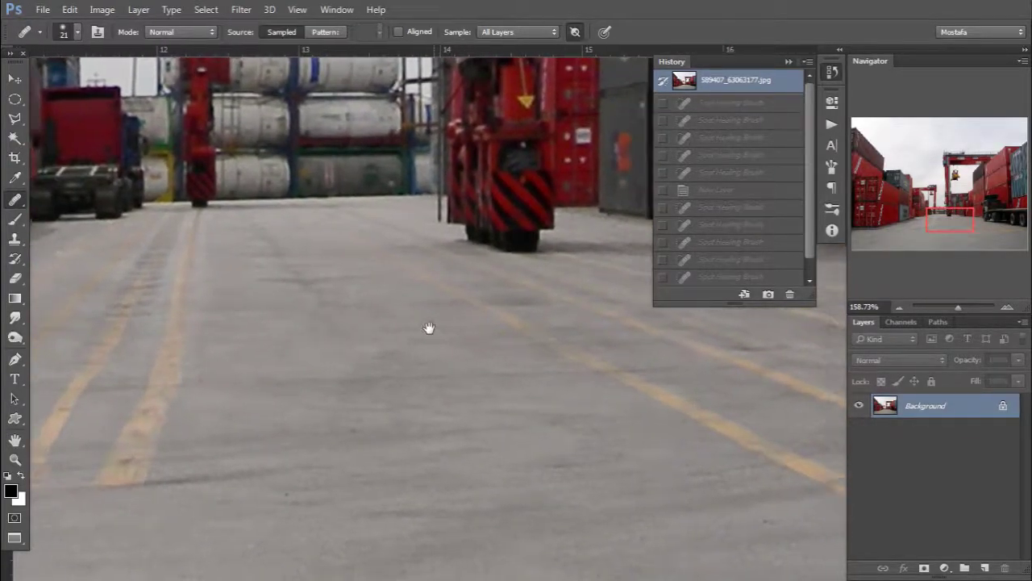
{"action": "left_click_drag", "start_coordinate": [236, 463], "coordinate": [416, 419]}
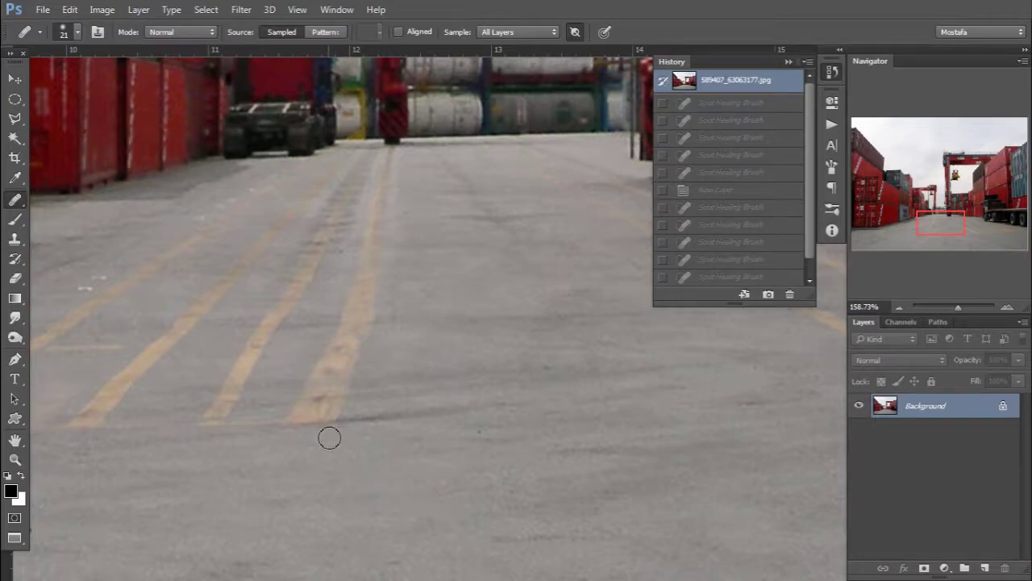
{"action": "left_click_drag", "start_coordinate": [329, 432], "coordinate": [388, 454]}
{"action": "left_click_drag", "start_coordinate": [316, 415], "coordinate": [378, 168]}
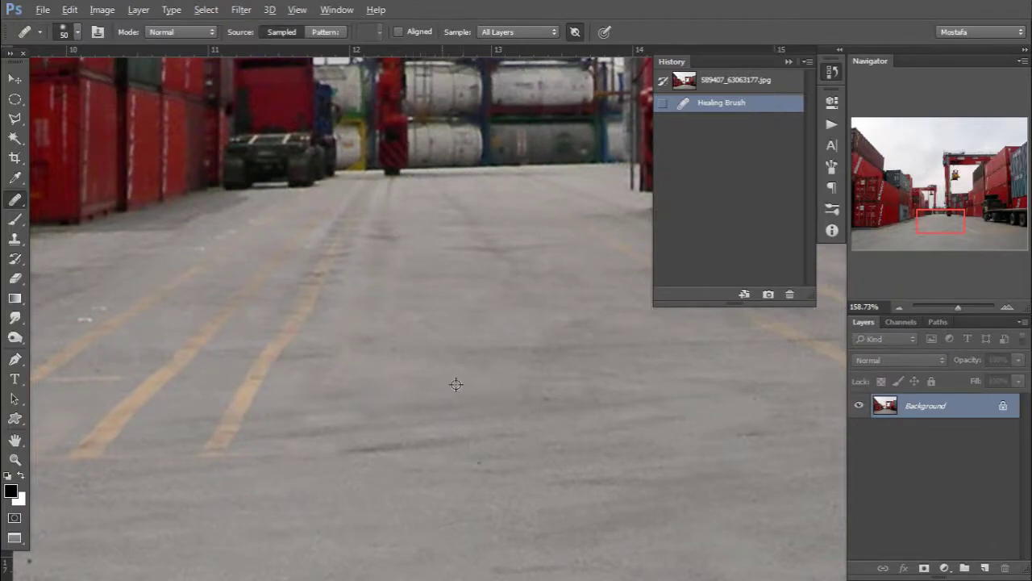
Heal a dark road mark, then zoom in and retouch the yellow lane marking at 23 px
{"action": "left_click_drag", "start_coordinate": [282, 444], "coordinate": [406, 438]}
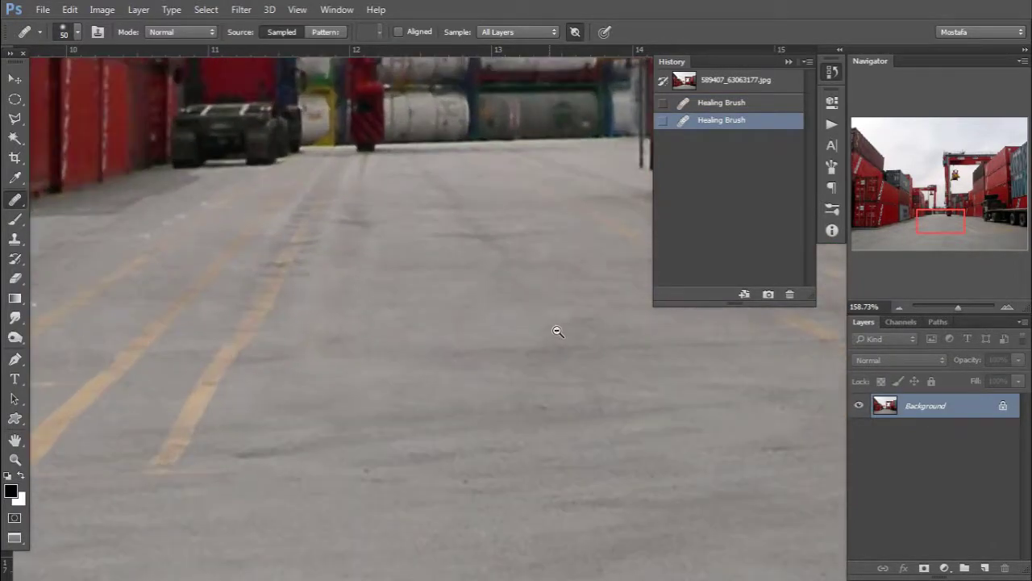
{"action": "scroll", "coordinate": [444, 265], "scroll_direction": "up", "scroll_amount": 1}
{"action": "left_click", "coordinate": [463, 275]}
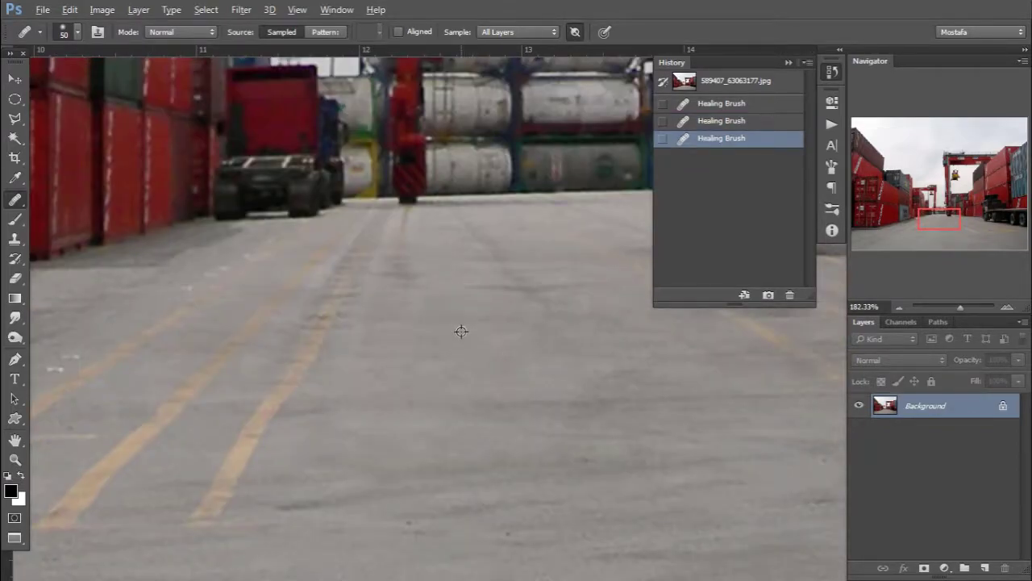
{"action": "left_click_drag", "start_coordinate": [461, 330], "coordinate": [430, 346]}
{"action": "left_click_drag", "start_coordinate": [398, 258], "coordinate": [387, 304]}
{"action": "left_click_drag", "start_coordinate": [412, 272], "coordinate": [416, 295]}
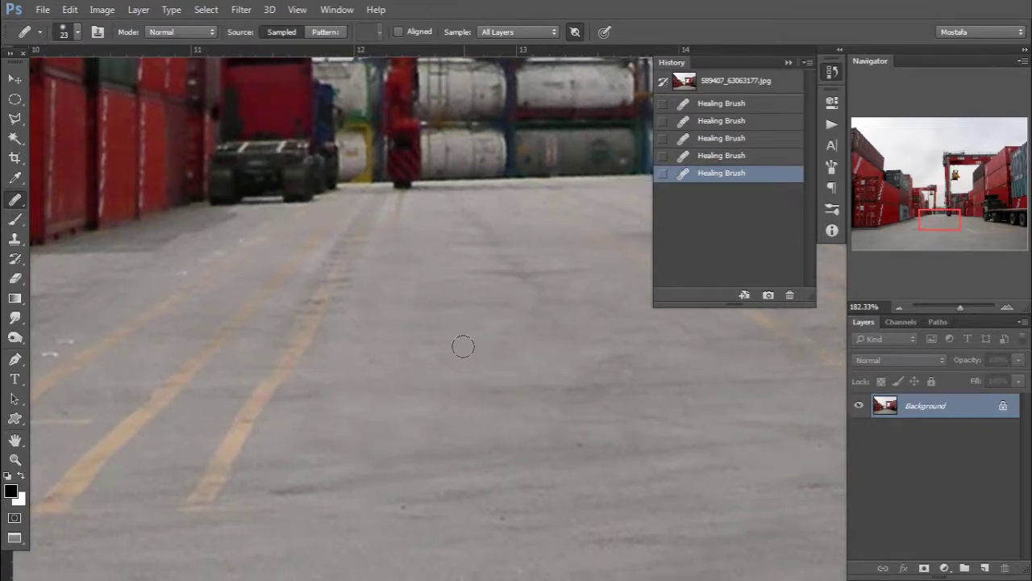
Trial-copy the white tank onto the road, then undo it and zoom out
{"action": "scroll", "coordinate": [460, 341], "scroll_direction": "right", "scroll_amount": 2}
{"action": "scroll", "coordinate": [459, 422], "scroll_direction": "up", "scroll_amount": 1}
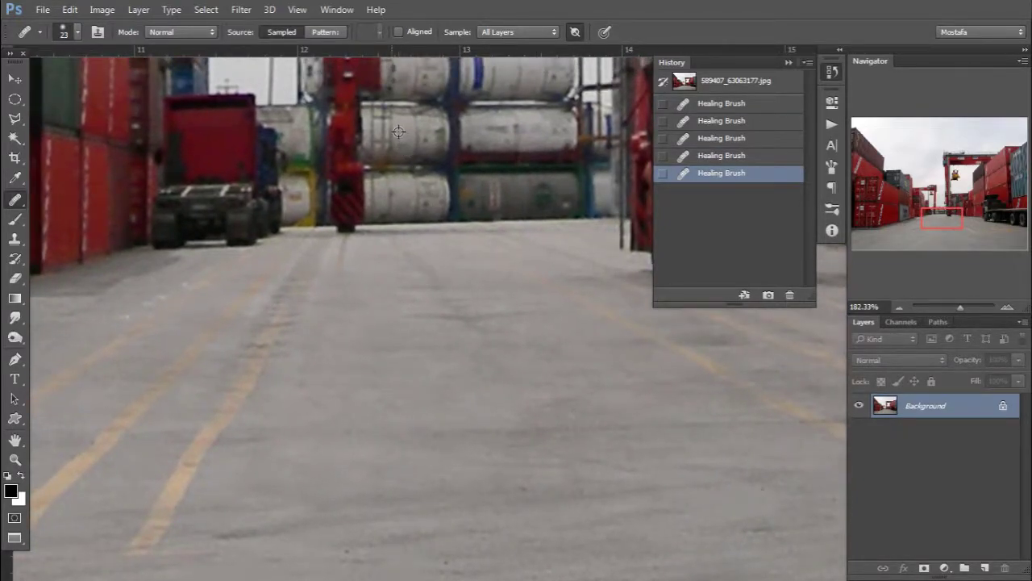
{"action": "left_click", "coordinate": [398, 131], "text": "alt"}
{"action": "left_click_drag", "start_coordinate": [226, 530], "coordinate": [270, 543]}
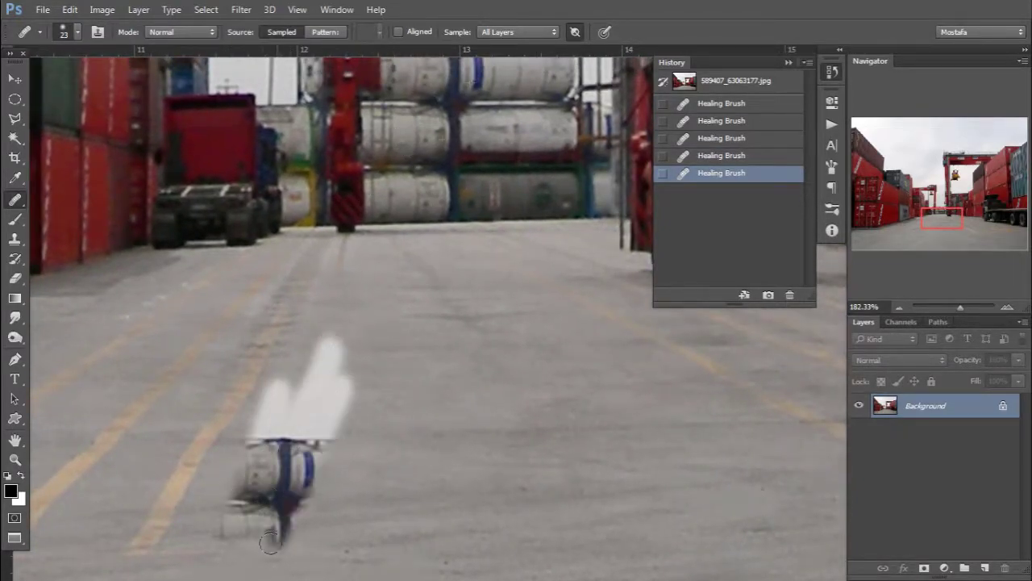
{"action": "left_click_drag", "start_coordinate": [270, 543], "coordinate": [493, 380]}
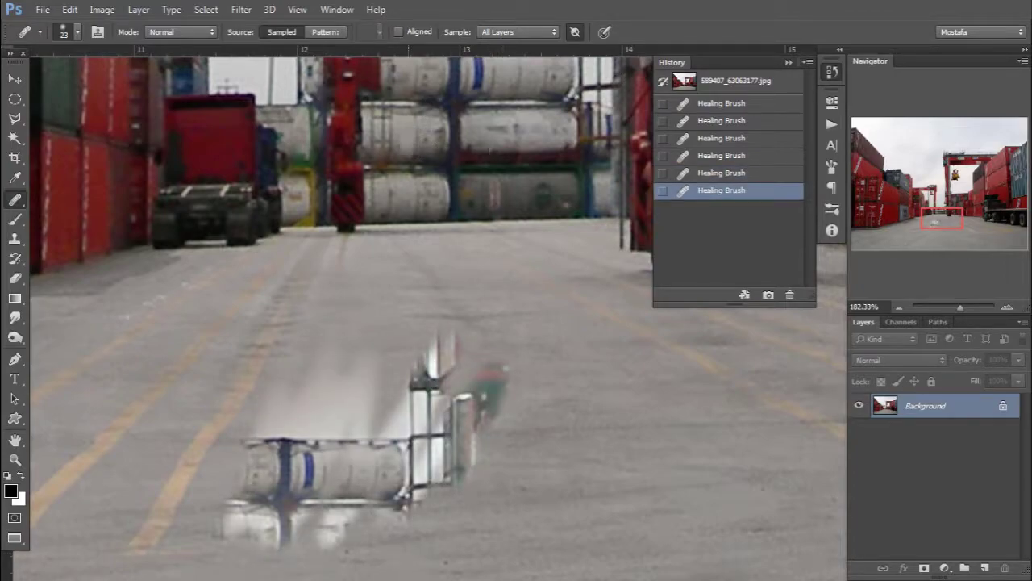
{"action": "scroll", "coordinate": [379, 306], "scroll_direction": "down", "scroll_amount": 5}
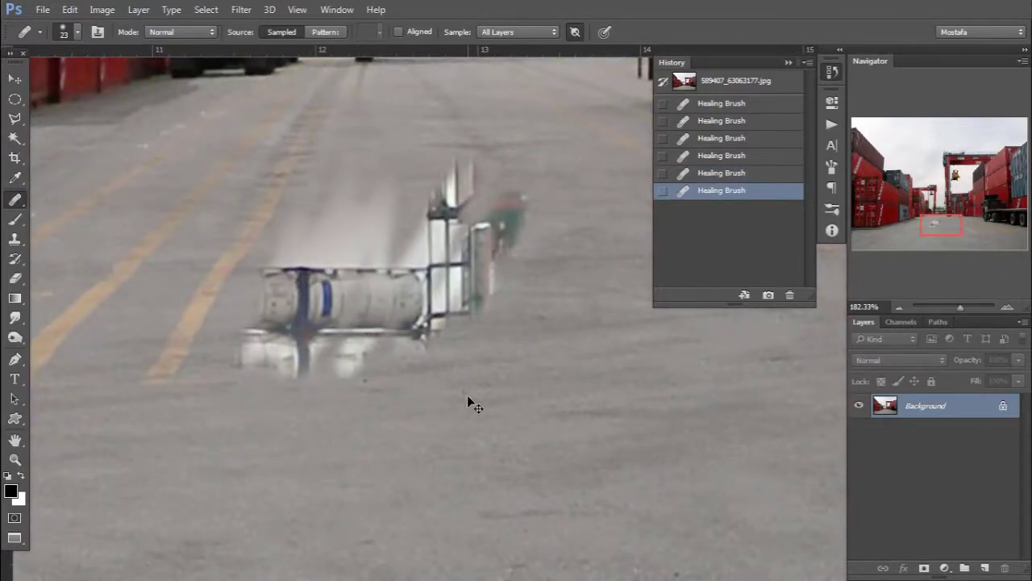
{"action": "key", "text": "ctrl+z"}
{"action": "scroll", "coordinate": [489, 357], "scroll_direction": "down", "scroll_amount": 5}
{"action": "scroll", "coordinate": [404, 396], "scroll_direction": "down", "scroll_amount": 3}
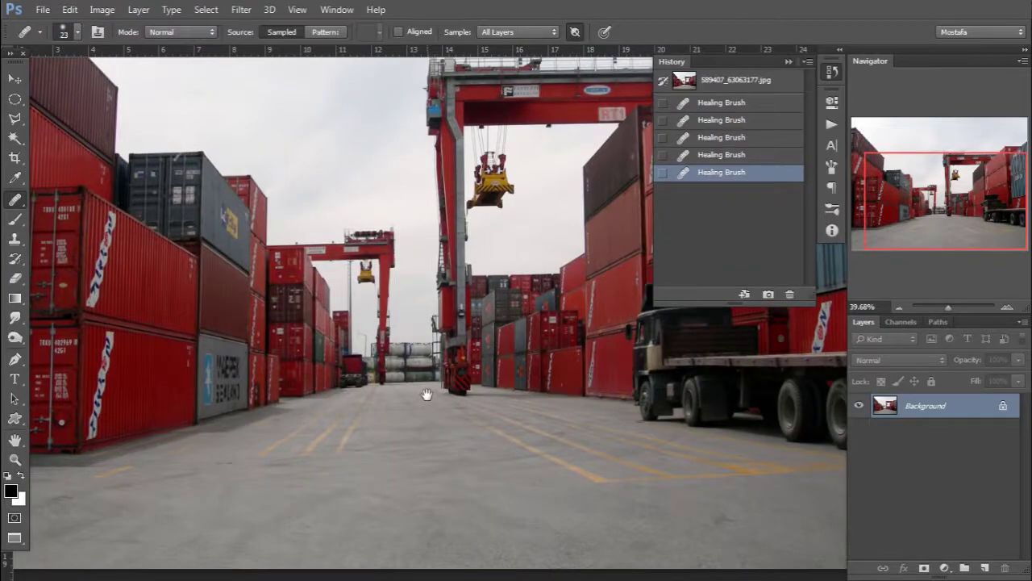
Paint a 250 px Healing Brush copy of the crane scene onto the ground, then undo it
{"action": "left_click_drag", "start_coordinate": [436, 413], "coordinate": [456, 393]}
{"action": "left_click_drag", "start_coordinate": [497, 198], "coordinate": [509, 202]}
{"action": "mouse_move", "coordinate": [343, 525]}
{"action": "left_mouse_down"}
{"action": "mouse_move", "coordinate": [382, 501]}
{"action": "mouse_move", "coordinate": [387, 458]}
{"action": "mouse_move", "coordinate": [252, 493]}
{"action": "mouse_move", "coordinate": [324, 503]}
{"action": "mouse_move", "coordinate": [197, 484]}
{"action": "mouse_move", "coordinate": [138, 540]}
{"action": "mouse_move", "coordinate": [49, 516]}
{"action": "mouse_move", "coordinate": [51, 438]}
{"action": "mouse_move", "coordinate": [92, 369]}
{"action": "mouse_move", "coordinate": [363, 507]}
{"action": "mouse_move", "coordinate": [629, 540]}
{"action": "mouse_move", "coordinate": [566, 437]}
{"action": "left_mouse_up"}
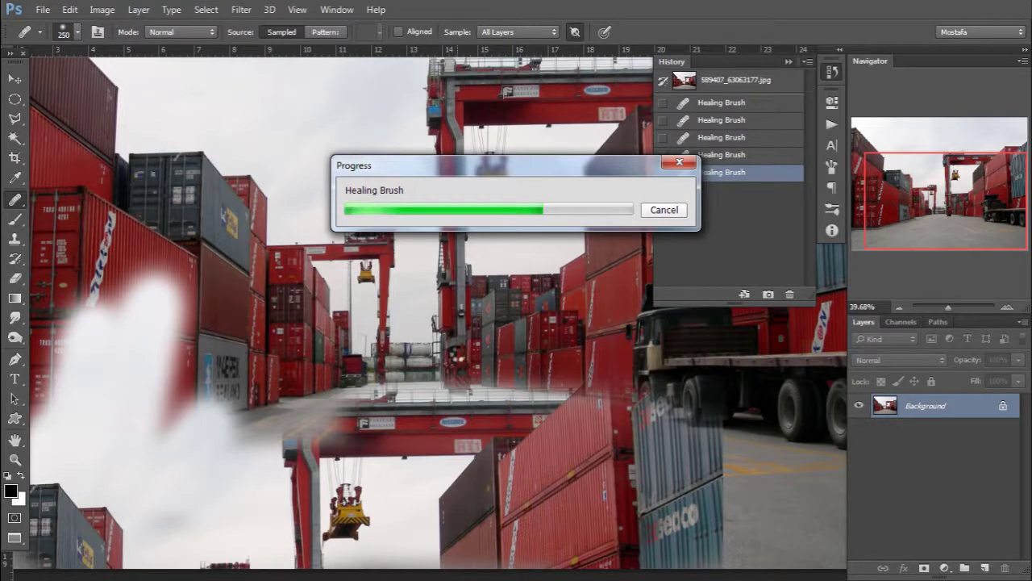
{"action": "scroll", "coordinate": [467, 355], "scroll_direction": "down", "scroll_amount": 3}
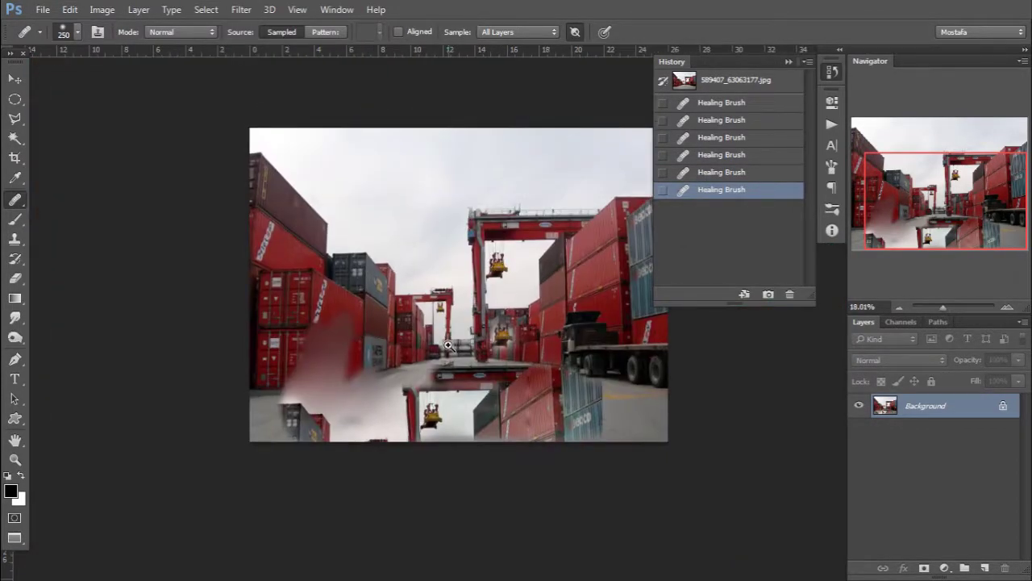
{"action": "scroll", "coordinate": [482, 347], "scroll_direction": "up", "scroll_amount": 2}
{"action": "key", "text": "ctrl+z"}
Shrink the Healing Brush to 41 px and paint out part of the yellow lane line
{"action": "scroll", "coordinate": [482, 355], "scroll_direction": "up", "scroll_amount": 8}
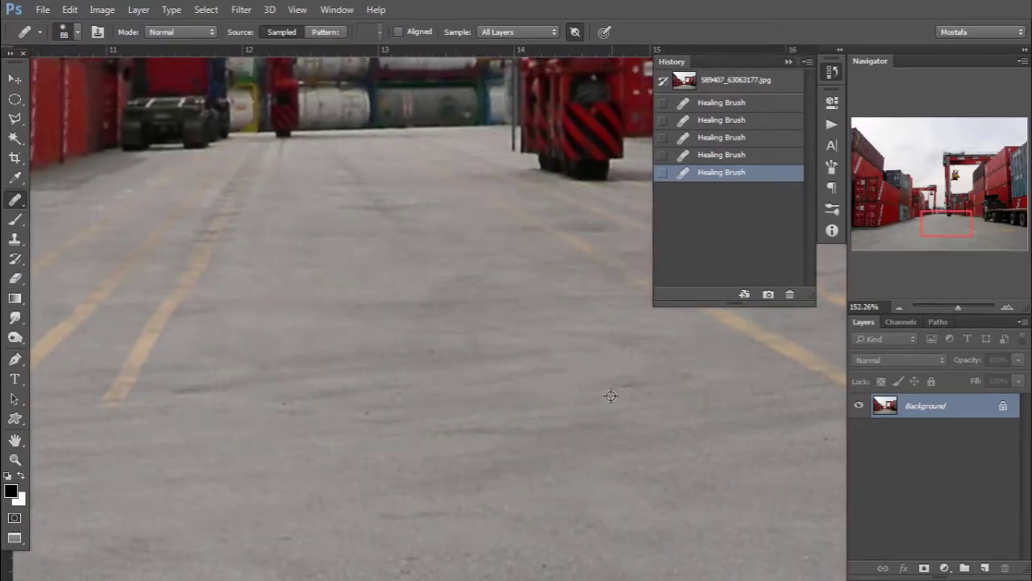
{"action": "left_click_drag", "start_coordinate": [610, 392], "coordinate": [103, 347]}
{"action": "left_click_drag", "start_coordinate": [476, 419], "coordinate": [401, 445]}
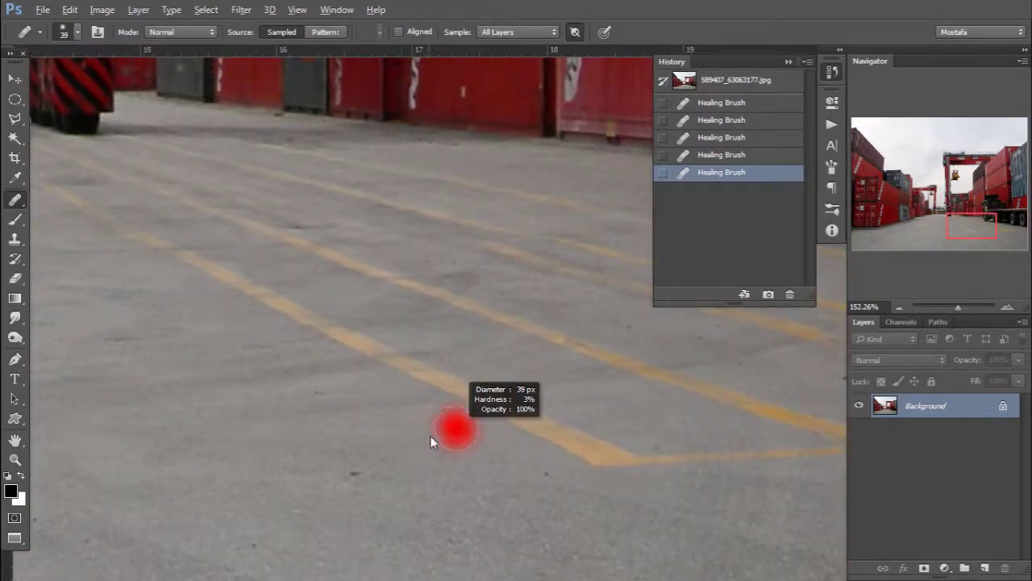
{"action": "mouse_move", "coordinate": [617, 459]}
{"action": "left_mouse_down"}
{"action": "mouse_move", "coordinate": [310, 334]}
{"action": "mouse_move", "coordinate": [258, 288]}
{"action": "left_mouse_up"}
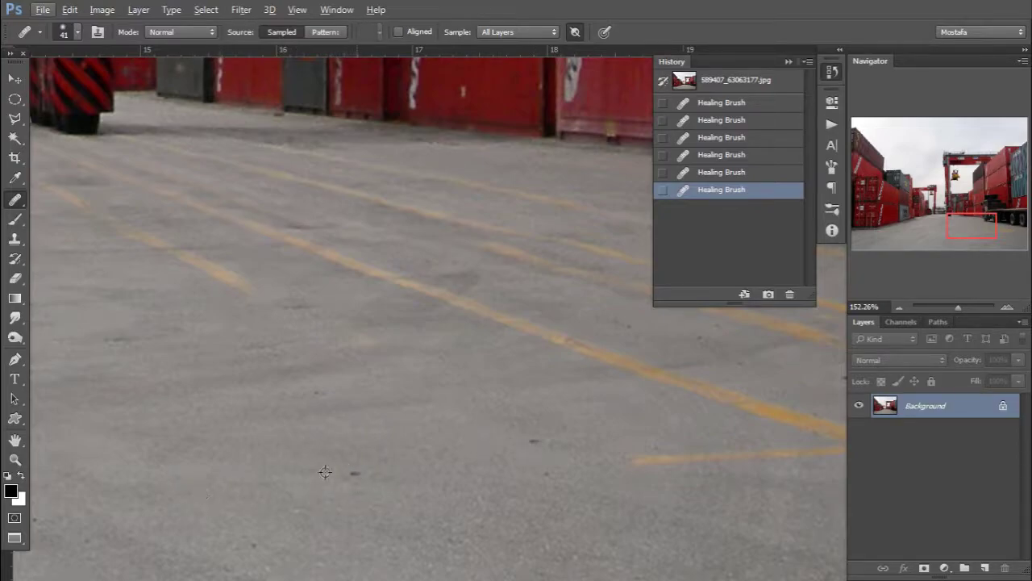
Heal two dark pavement spots and paint out the left end of the yellow line
{"action": "left_click", "coordinate": [530, 434]}
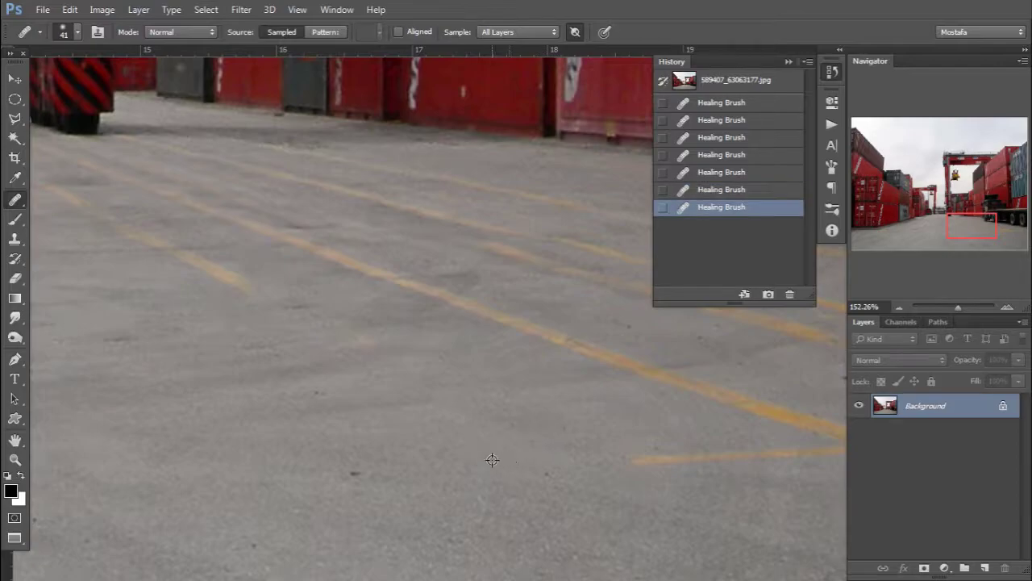
{"action": "left_click", "coordinate": [532, 470]}
{"action": "left_click_drag", "start_coordinate": [549, 475], "coordinate": [47, 385]}
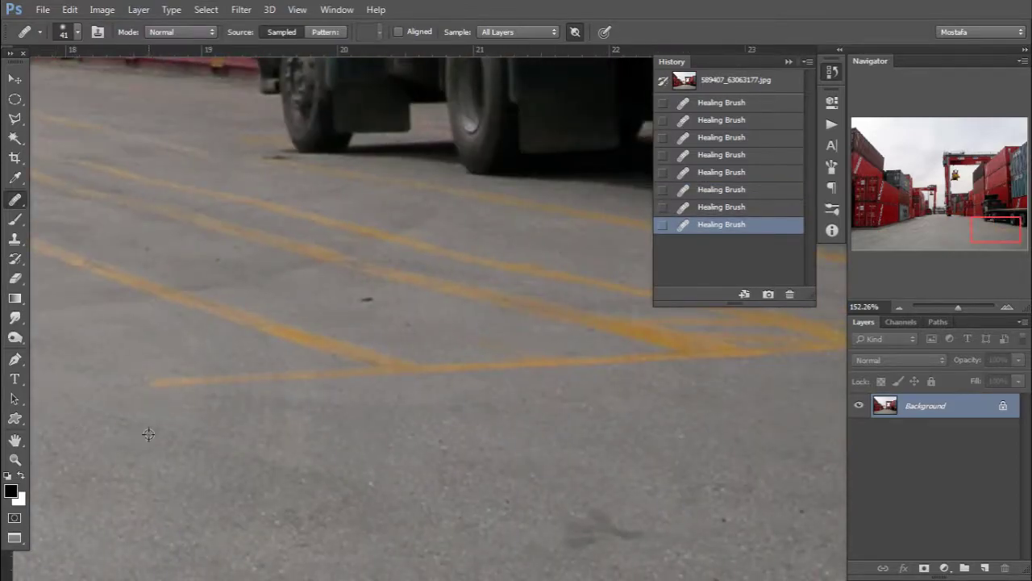
{"action": "left_click_drag", "start_coordinate": [183, 371], "coordinate": [207, 378]}
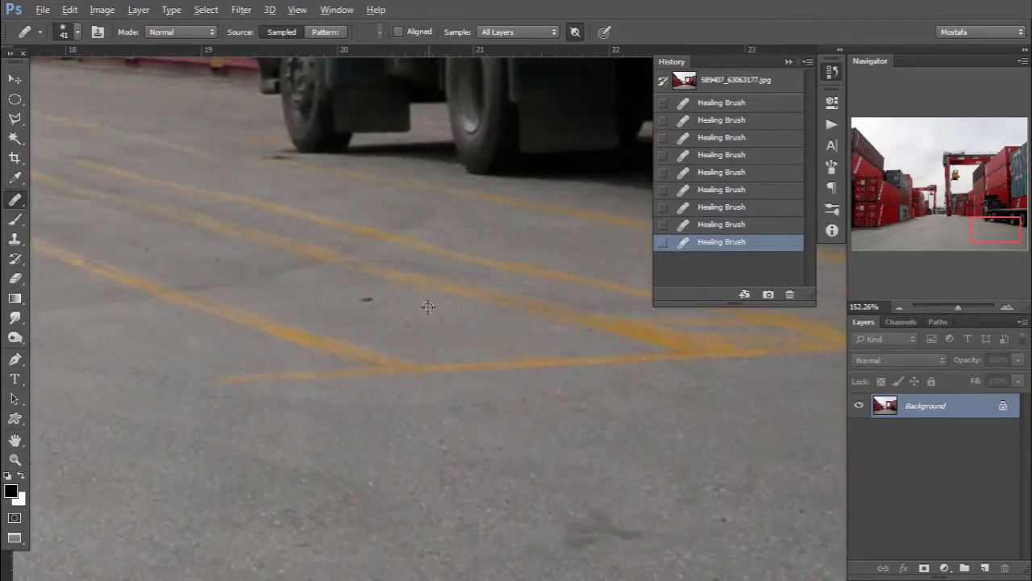
Sample clean pavement, shrink the brush to 18 px and heal another small spot
{"action": "left_click", "coordinate": [383, 327], "text": "alt"}
{"action": "left_click_drag", "start_coordinate": [384, 334], "coordinate": [371, 344]}
{"action": "left_click", "coordinate": [466, 345]}
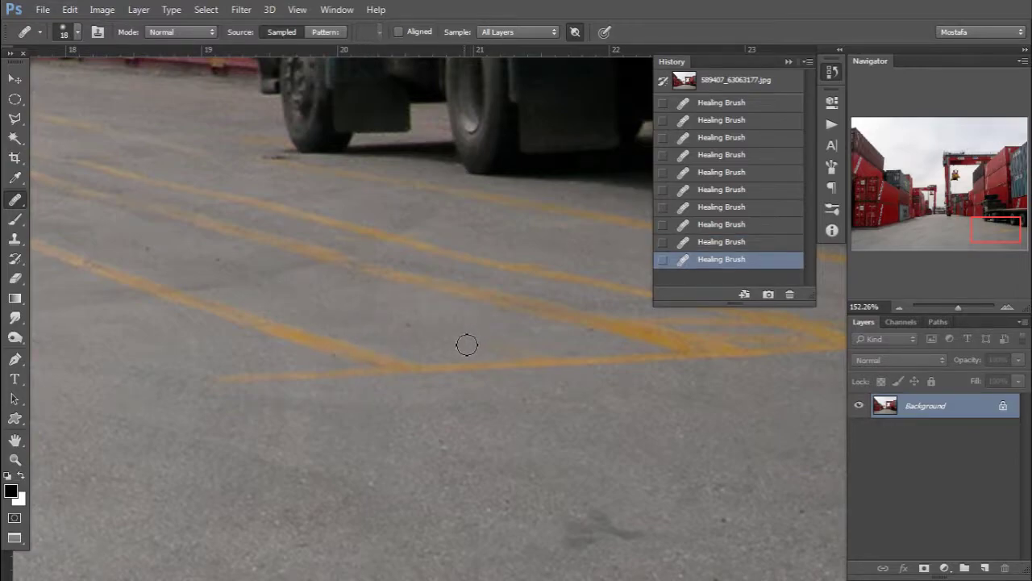
{"action": "scroll", "coordinate": [489, 281], "scroll_direction": "left", "scroll_amount": 2}
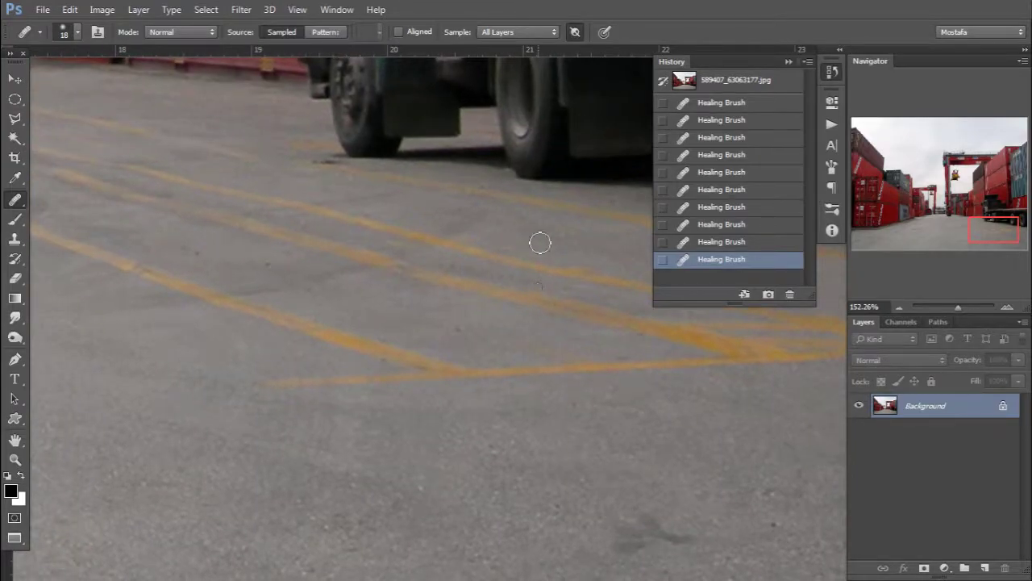
Change the Healing Brush Sample option from Current & Below to Current Layer, keeping blend Mode on Normal
{"action": "left_click", "coordinate": [522, 32]}
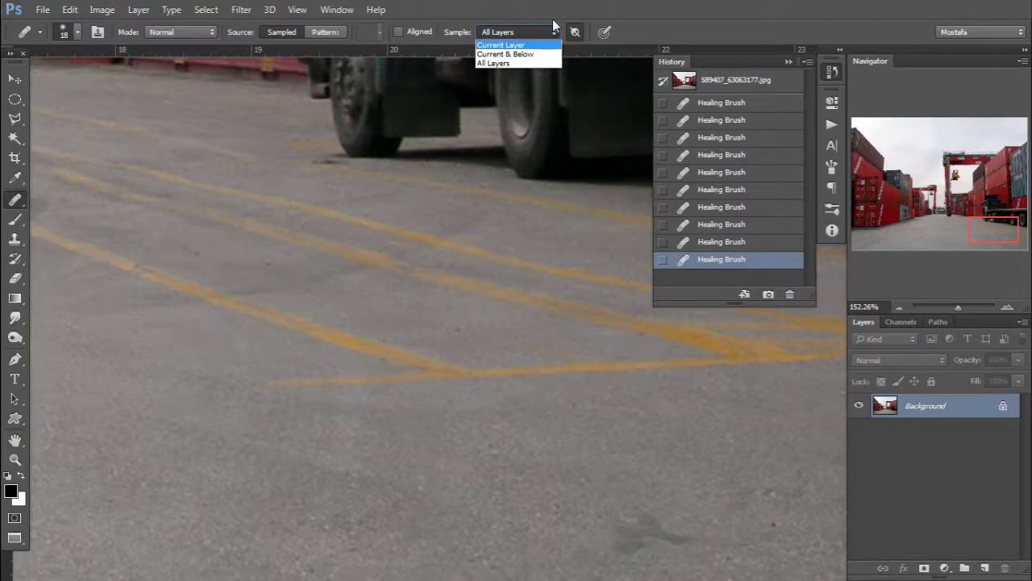
{"action": "left_click", "coordinate": [504, 54]}
{"action": "key", "text": "ctrl+0"}
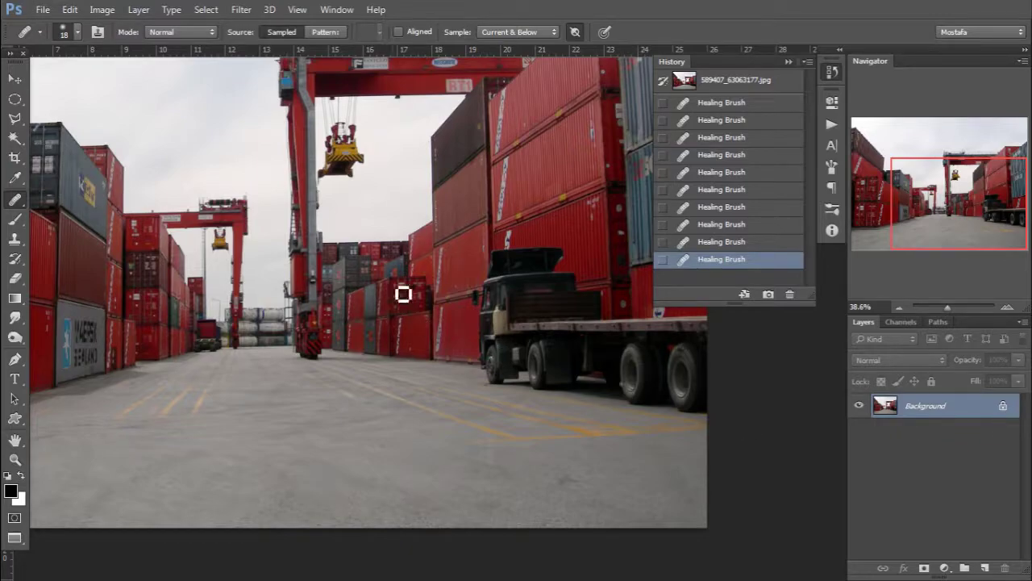
{"action": "left_click", "coordinate": [521, 32]}
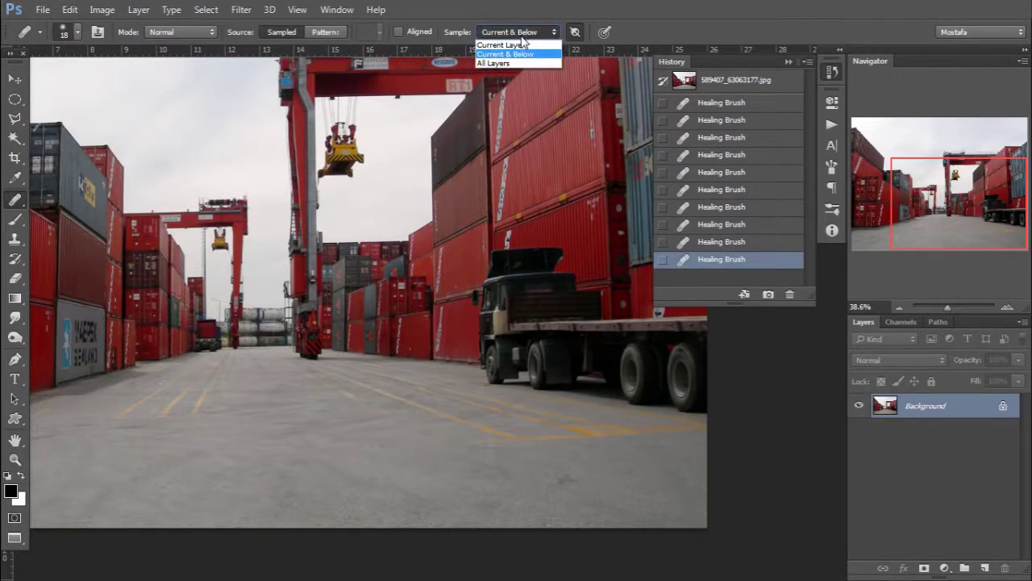
{"action": "left_click", "coordinate": [523, 45]}
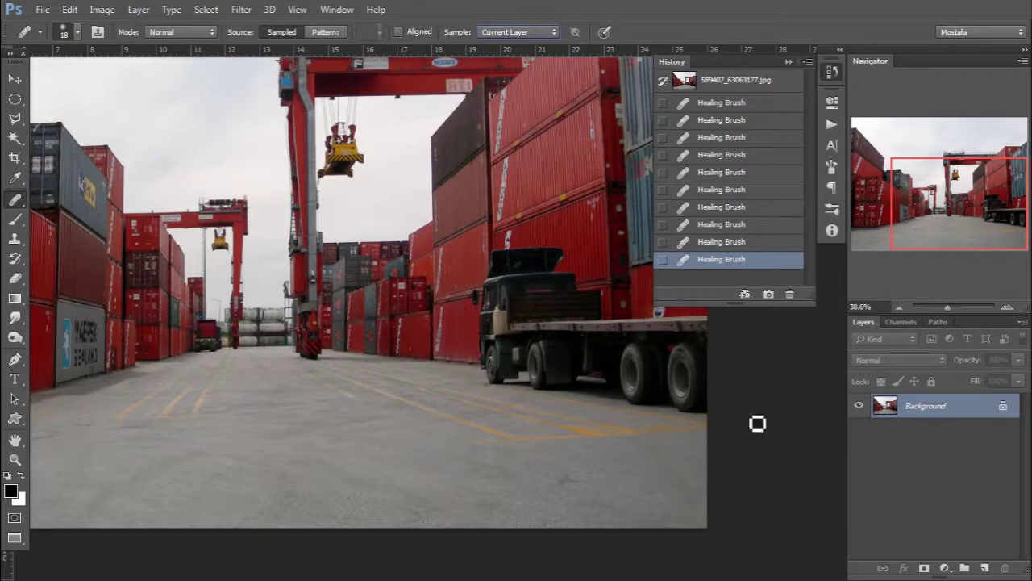
{"action": "left_click", "coordinate": [194, 37]}
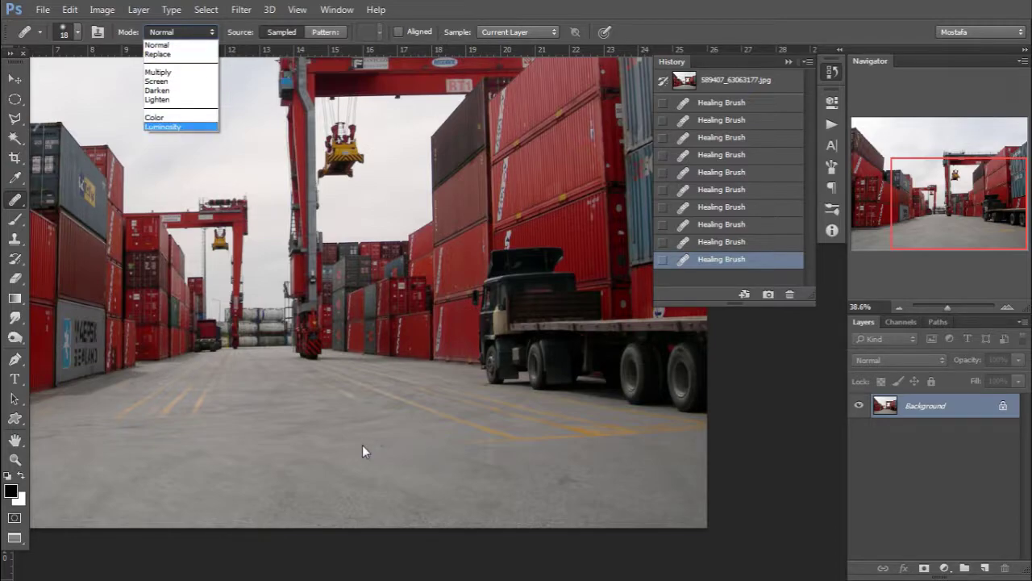
{"action": "left_click", "coordinate": [433, 9]}
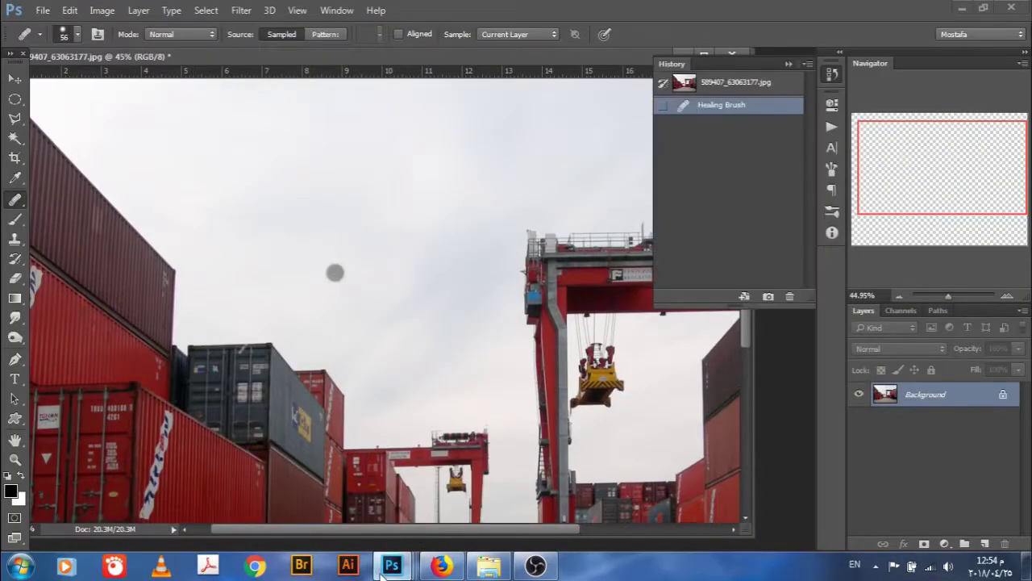
Close the container photo without saving, then heal the big turbine's top blade tip and right blade into sky
{"action": "key", "text": "ctrl+w"}
{"action": "left_click", "coordinate": [482, 224]}
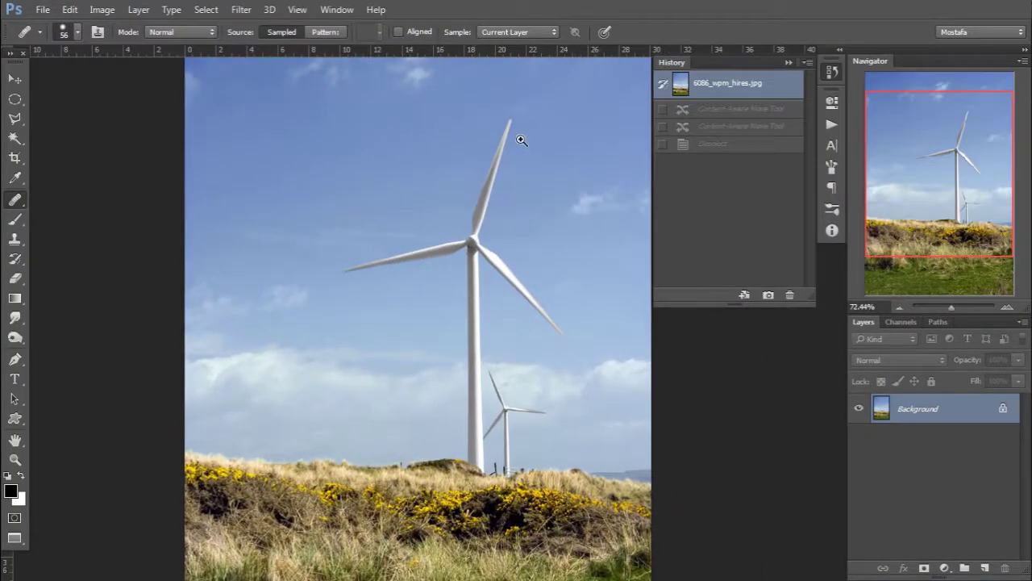
{"action": "left_click_drag", "start_coordinate": [518, 142], "coordinate": [495, 189]}
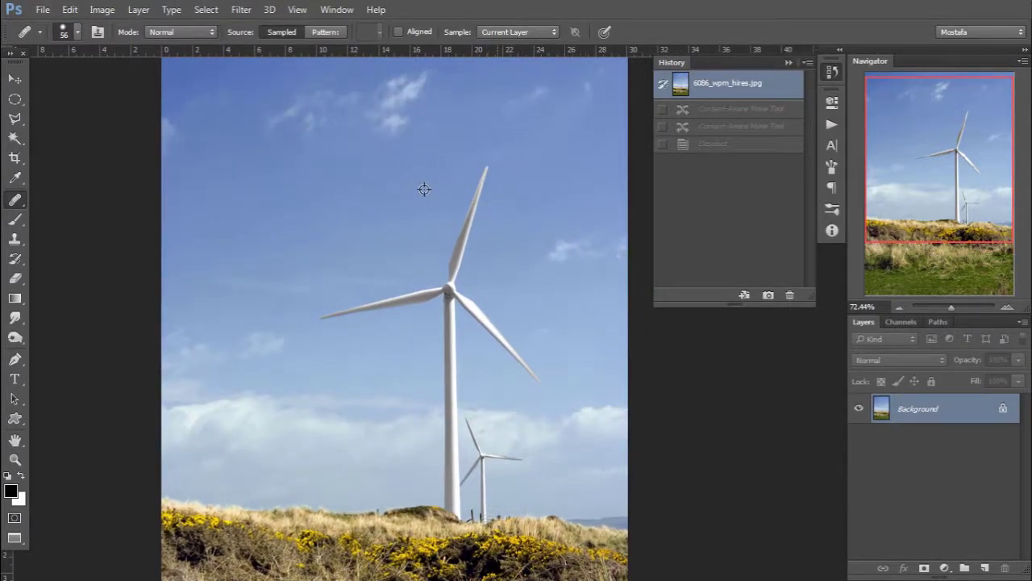
{"action": "left_click", "coordinate": [452, 182], "text": "alt"}
{"action": "mouse_move", "coordinate": [482, 183]}
{"action": "left_mouse_down"}
{"action": "mouse_move", "coordinate": [444, 266]}
{"action": "mouse_move", "coordinate": [450, 282]}
{"action": "left_mouse_up"}
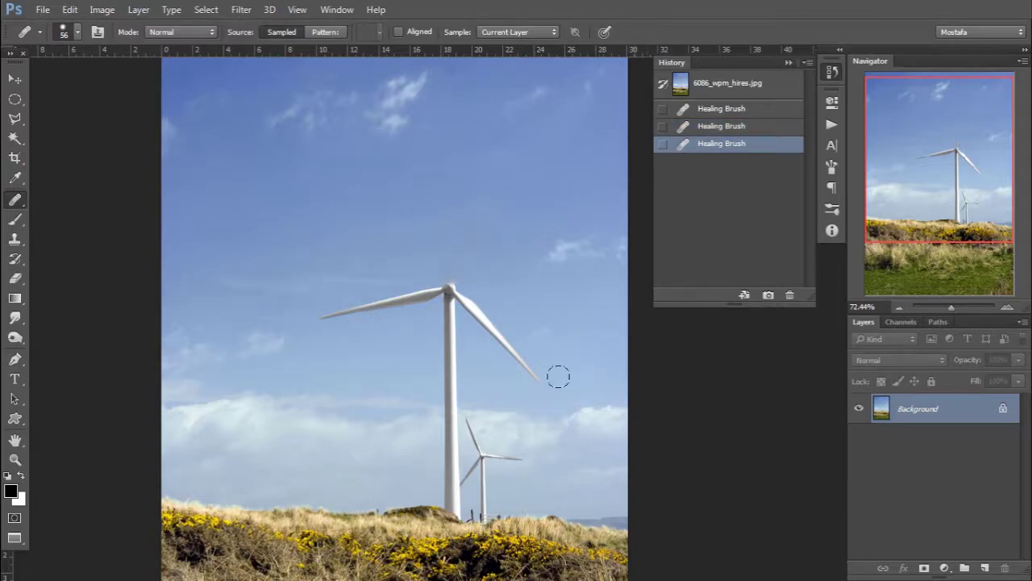
{"action": "mouse_move", "coordinate": [558, 377]}
{"action": "left_mouse_down"}
{"action": "mouse_move", "coordinate": [526, 363]}
{"action": "mouse_move", "coordinate": [488, 327]}
{"action": "left_mouse_up"}
{"action": "left_click_drag", "start_coordinate": [488, 327], "coordinate": [472, 306]}
{"action": "mouse_move", "coordinate": [472, 307]}
{"action": "left_mouse_down"}
{"action": "mouse_move", "coordinate": [468, 287]}
{"action": "mouse_move", "coordinate": [470, 303]}
{"action": "left_mouse_up"}
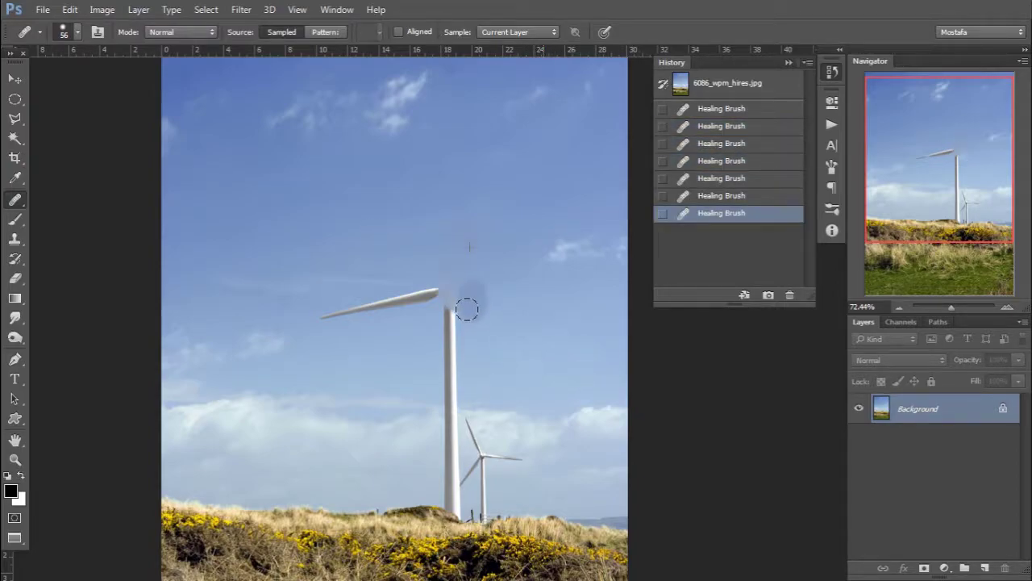
Heal away the long blade back to the hub and the top of the tower
{"action": "left_click", "coordinate": [327, 351], "text": "alt"}
{"action": "mouse_move", "coordinate": [319, 313]}
{"action": "left_mouse_down"}
{"action": "mouse_move", "coordinate": [438, 295]}
{"action": "mouse_move", "coordinate": [452, 330]}
{"action": "mouse_move", "coordinate": [433, 346]}
{"action": "mouse_move", "coordinate": [453, 362]}
{"action": "left_mouse_up"}
{"action": "left_click", "coordinate": [350, 345], "text": "alt"}
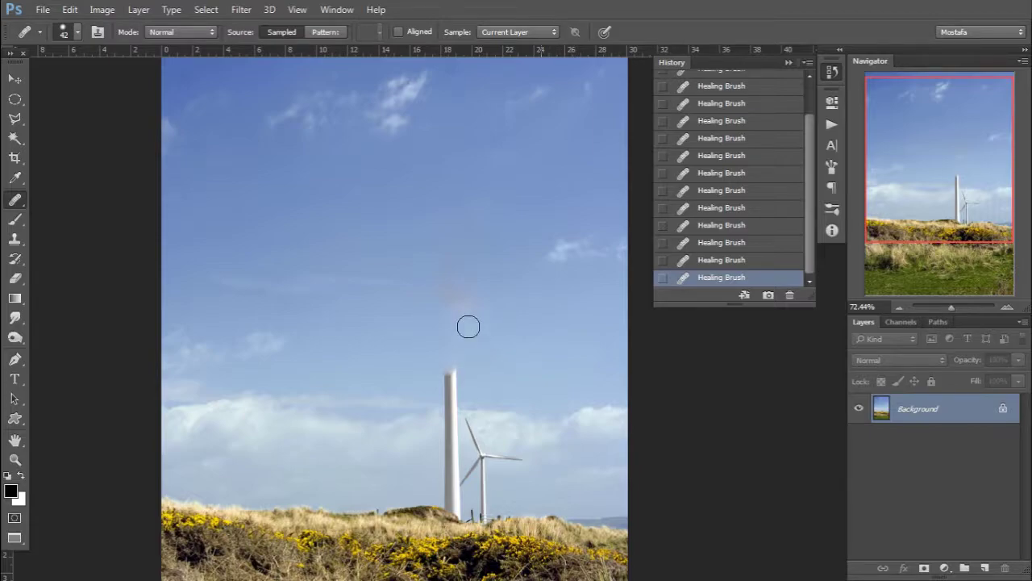
{"action": "scroll", "coordinate": [492, 374], "scroll_direction": "up", "scroll_amount": 2}
{"action": "scroll", "coordinate": [477, 277], "scroll_direction": "up", "scroll_amount": 1}
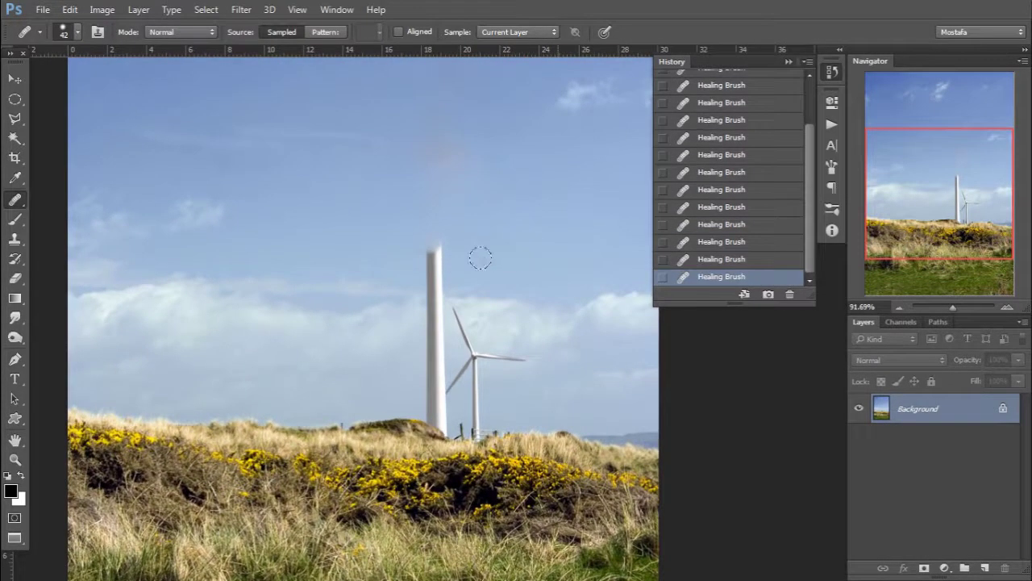
{"action": "mouse_move", "coordinate": [438, 250]}
{"action": "left_mouse_down"}
{"action": "mouse_move", "coordinate": [427, 253]}
{"action": "mouse_move", "coordinate": [438, 276]}
{"action": "left_mouse_up"}
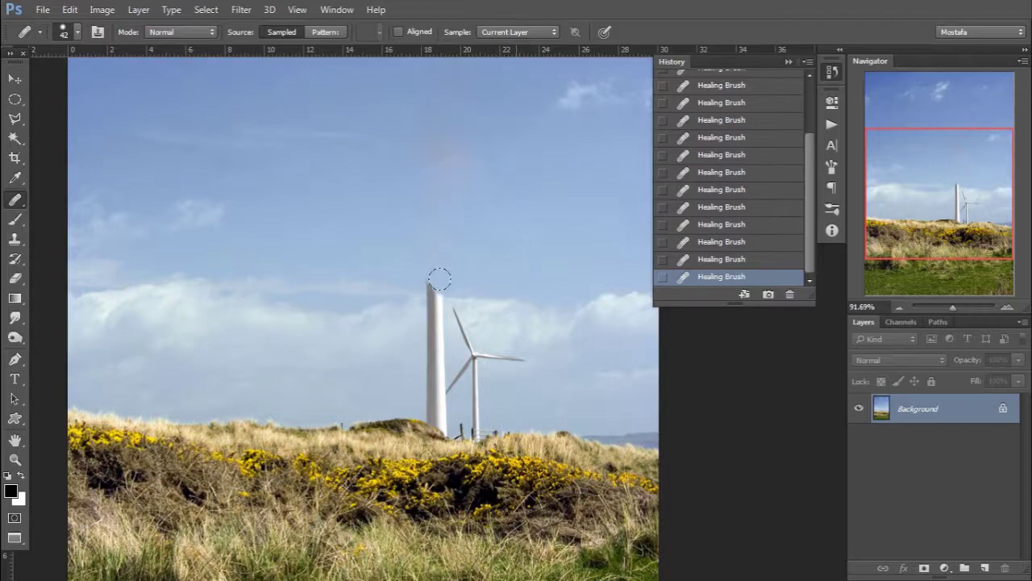
{"action": "left_click", "coordinate": [346, 330], "text": "alt"}
{"action": "left_click_drag", "start_coordinate": [431, 301], "coordinate": [380, 322]}
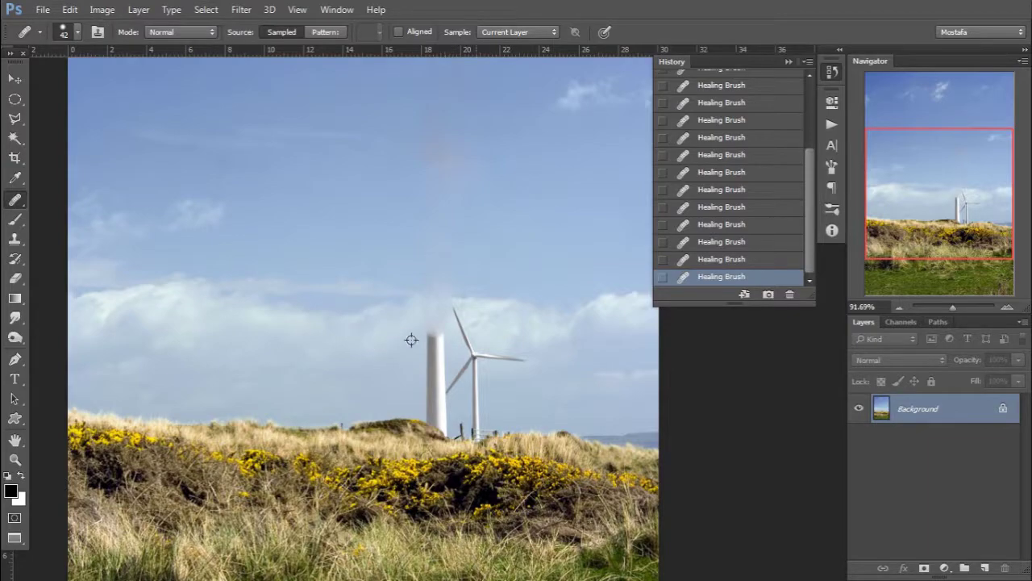
{"action": "left_click_drag", "start_coordinate": [411, 339], "coordinate": [436, 330]}
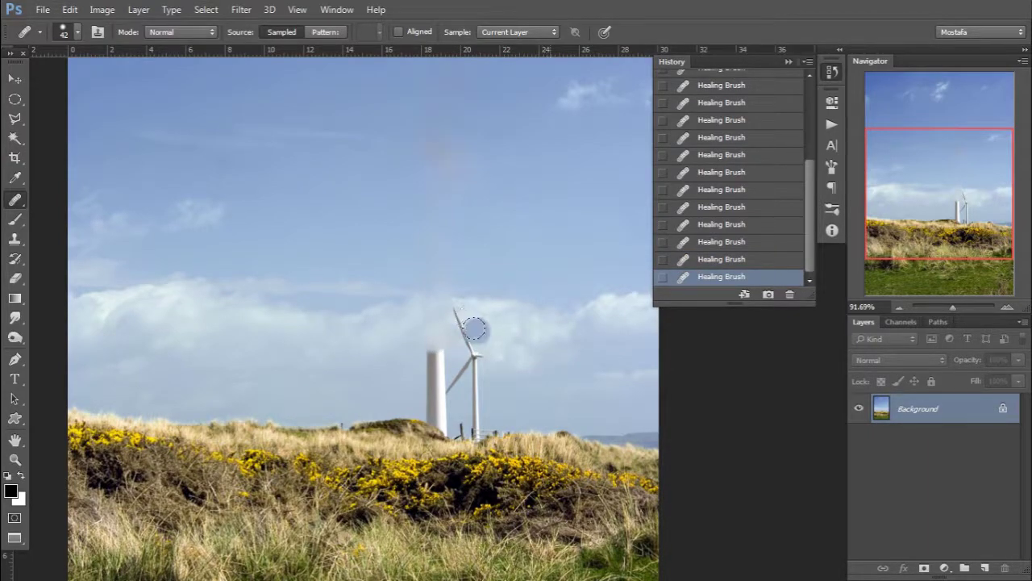
Heal the small turbine's blades, hub and remaining tower into sky and grass
{"action": "left_click_drag", "start_coordinate": [473, 328], "coordinate": [452, 311]}
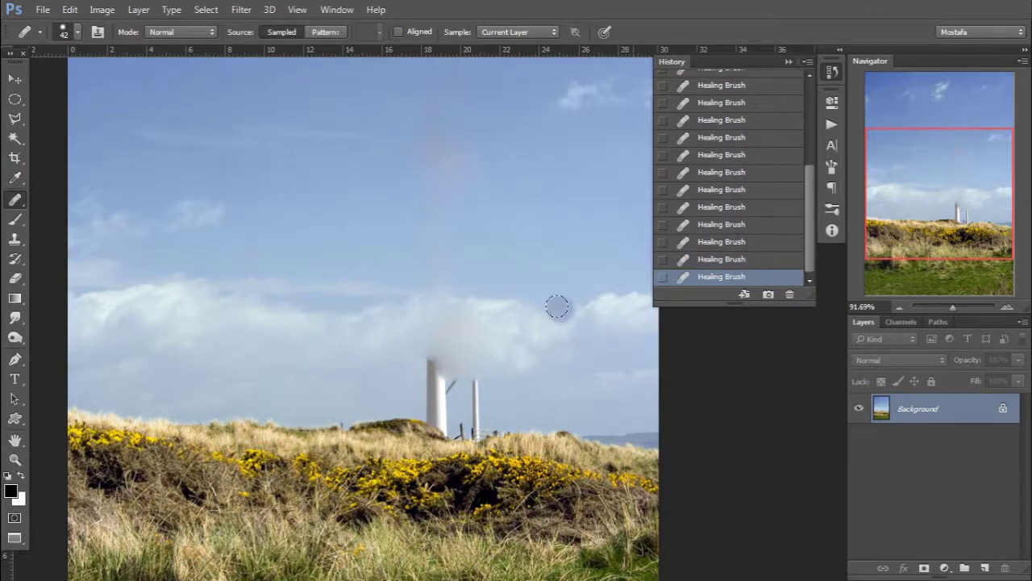
{"action": "key", "text": "ctrl+z"}
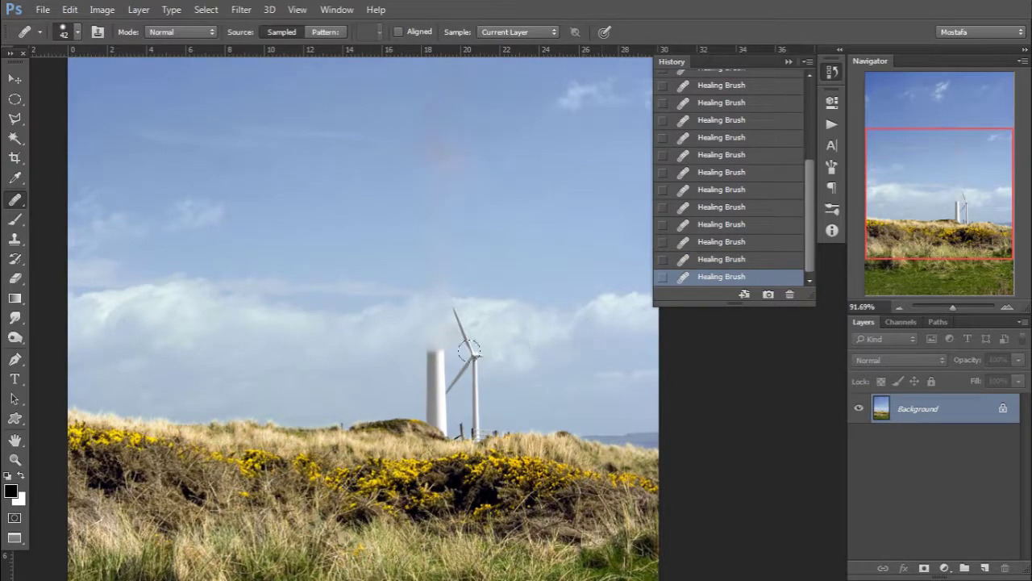
{"action": "left_click_drag", "start_coordinate": [471, 350], "coordinate": [456, 315]}
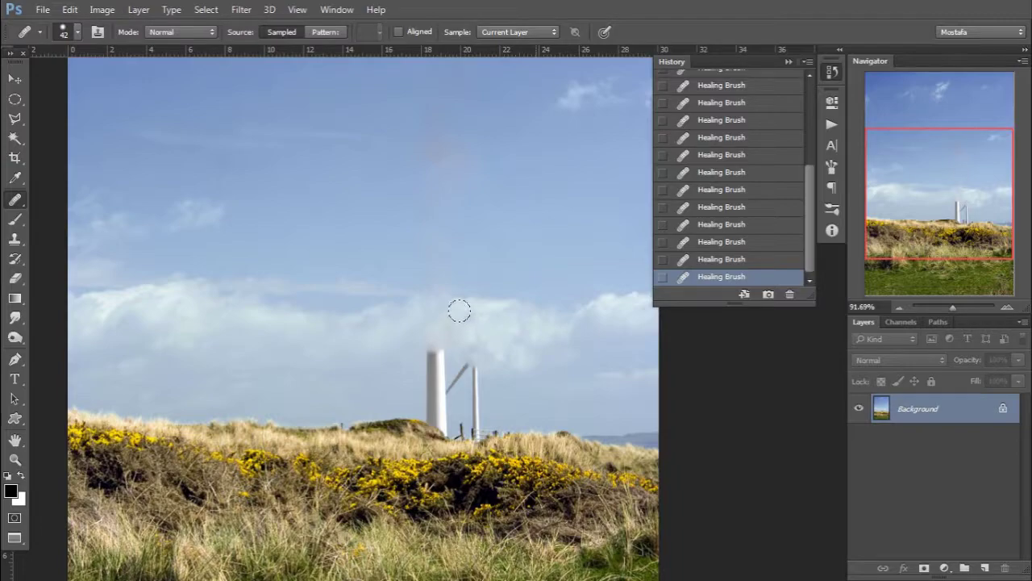
{"action": "left_click_drag", "start_coordinate": [428, 353], "coordinate": [440, 424]}
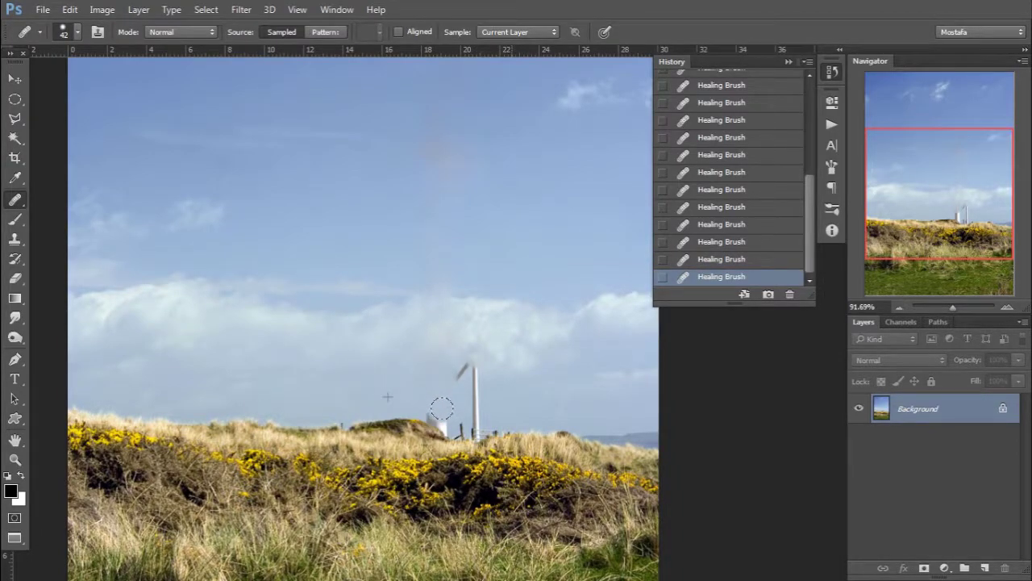
{"action": "left_click_drag", "start_coordinate": [473, 357], "coordinate": [475, 413]}
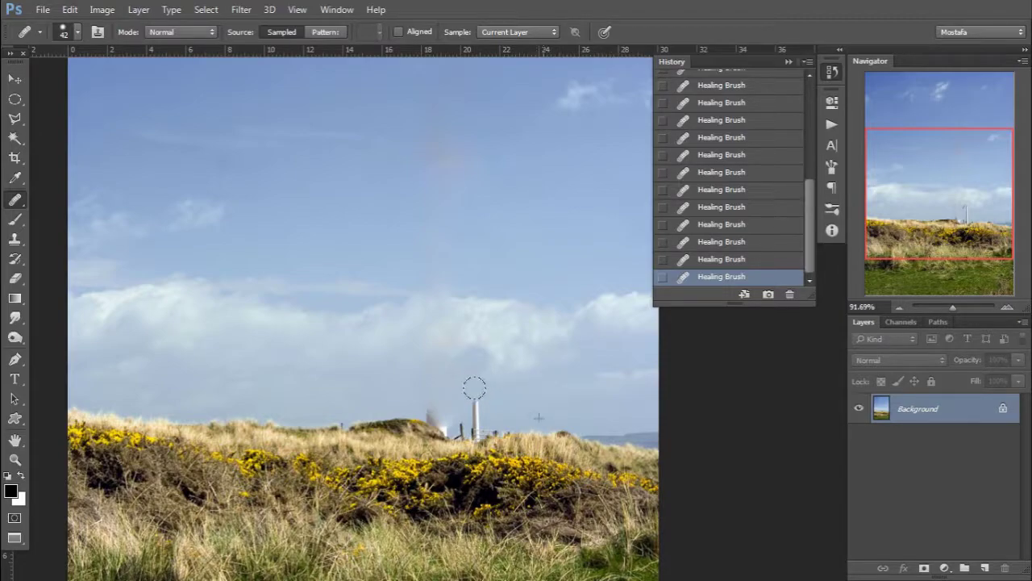
{"action": "left_click_drag", "start_coordinate": [530, 348], "coordinate": [445, 351]}
Compare the healed photo with the original snapshot, then return to the healed state
{"action": "key", "text": "v"}
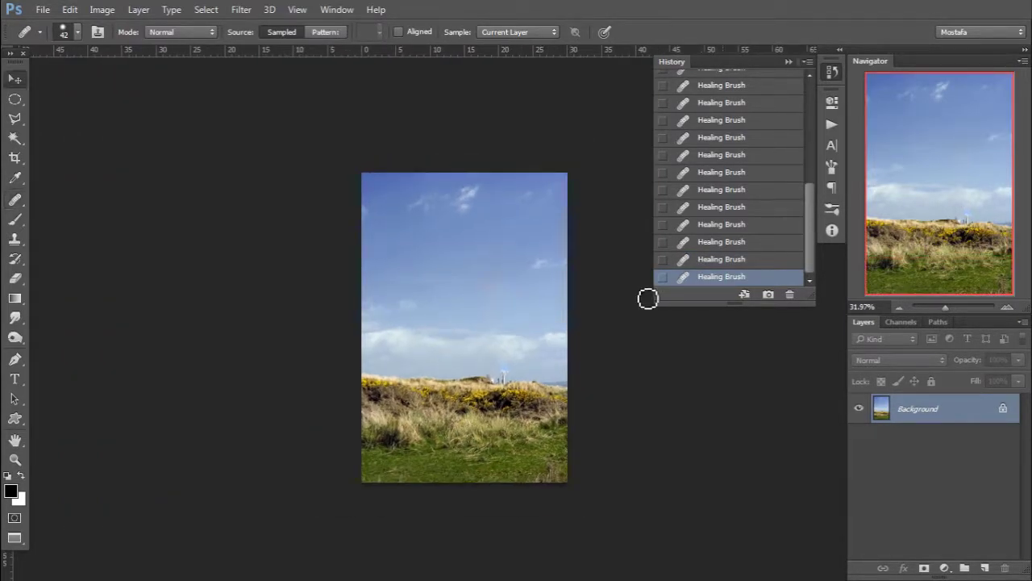
{"action": "scroll", "coordinate": [737, 127], "scroll_direction": "up", "scroll_amount": 5}
{"action": "left_click", "coordinate": [738, 81]}
{"action": "scroll", "coordinate": [713, 271], "scroll_direction": "down", "scroll_amount": 5}
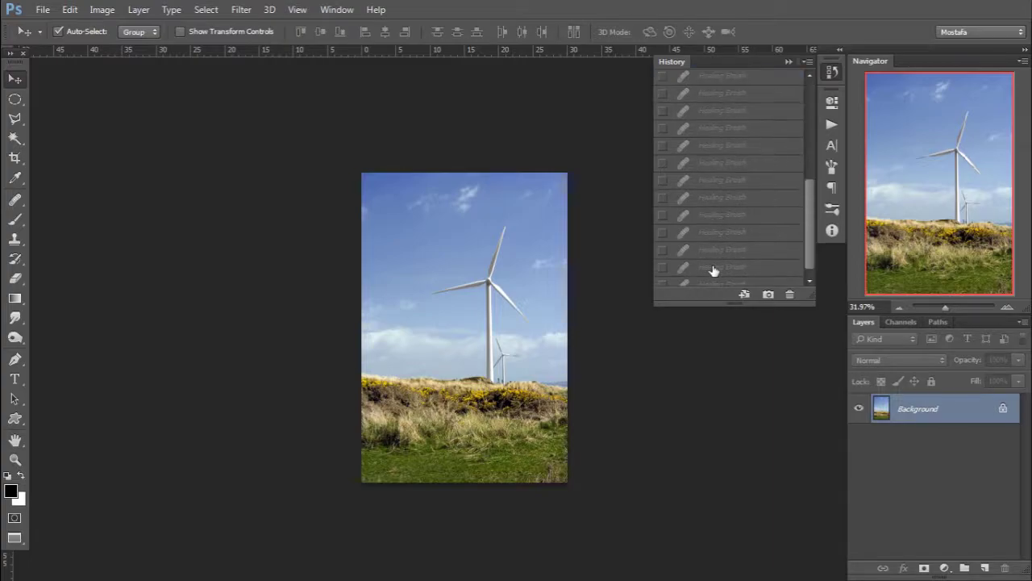
{"action": "left_click", "coordinate": [705, 277]}
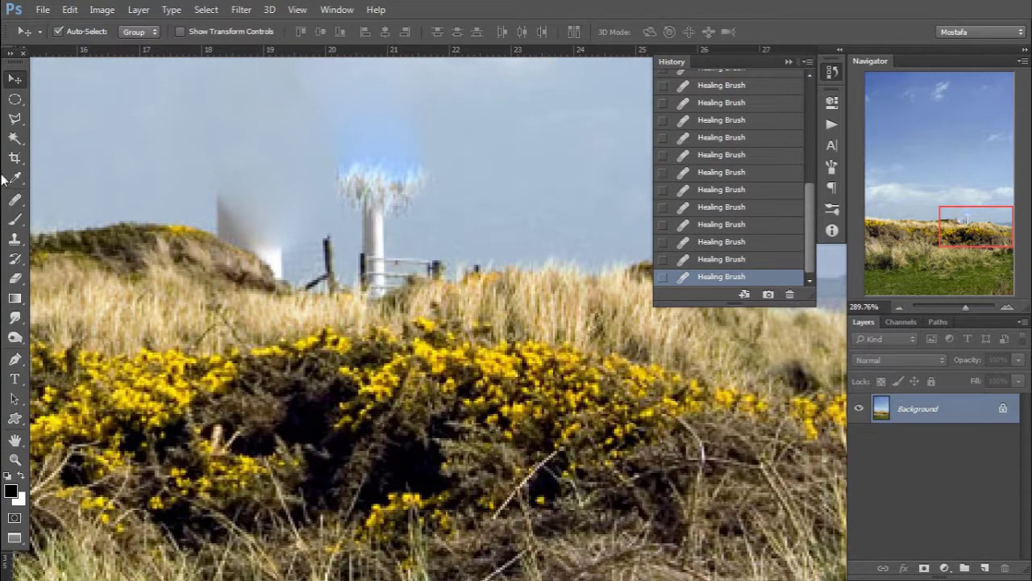
Sample clean sky with the Healing Brush and paint out the remaining blades and tower top
{"action": "left_click", "coordinate": [15, 199]}
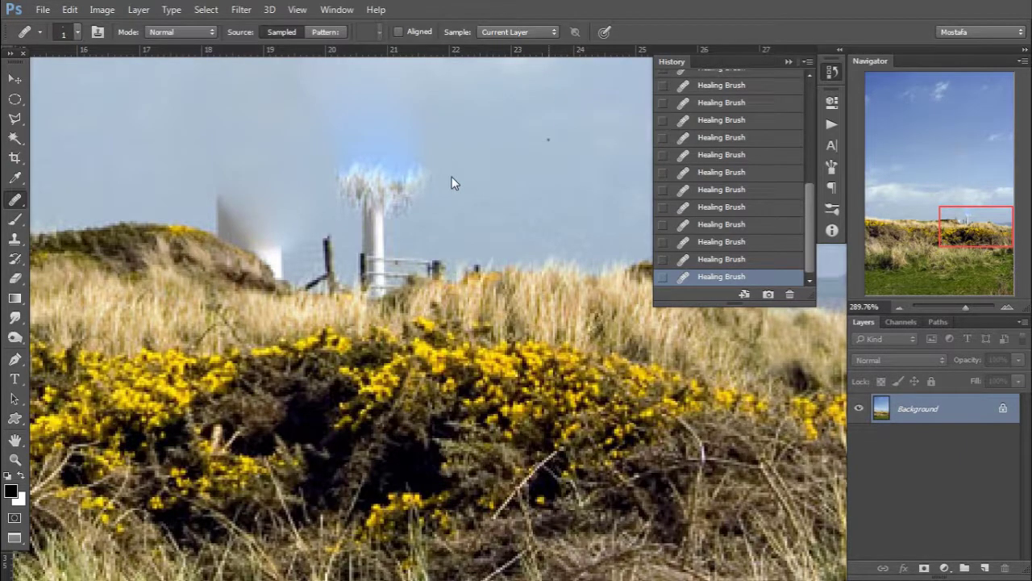
{"action": "left_click", "coordinate": [527, 157], "text": "alt"}
{"action": "left_click_drag", "start_coordinate": [427, 161], "coordinate": [354, 166]}
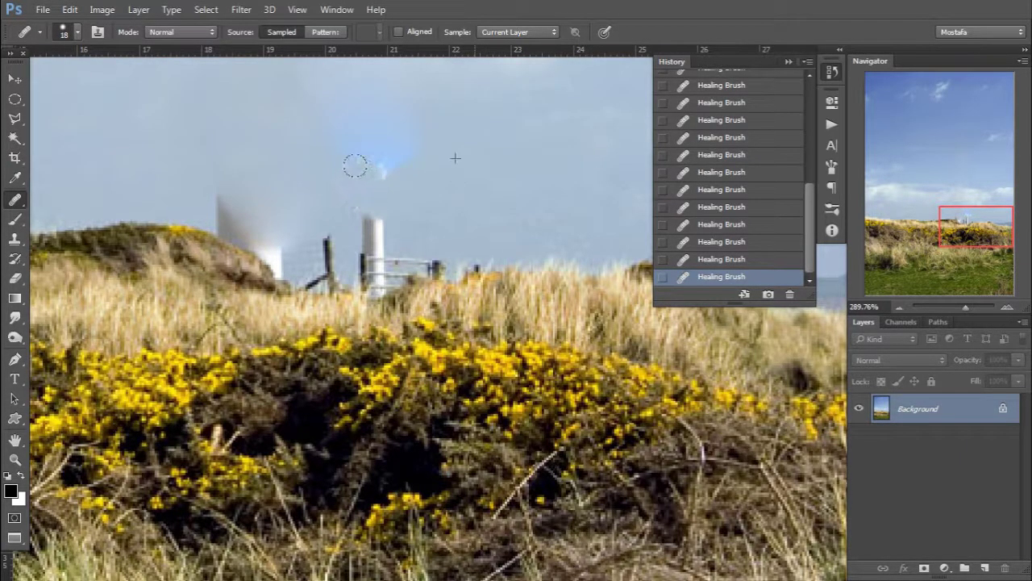
{"action": "left_click", "coordinate": [322, 190]}
{"action": "left_click_drag", "start_coordinate": [362, 211], "coordinate": [367, 267]}
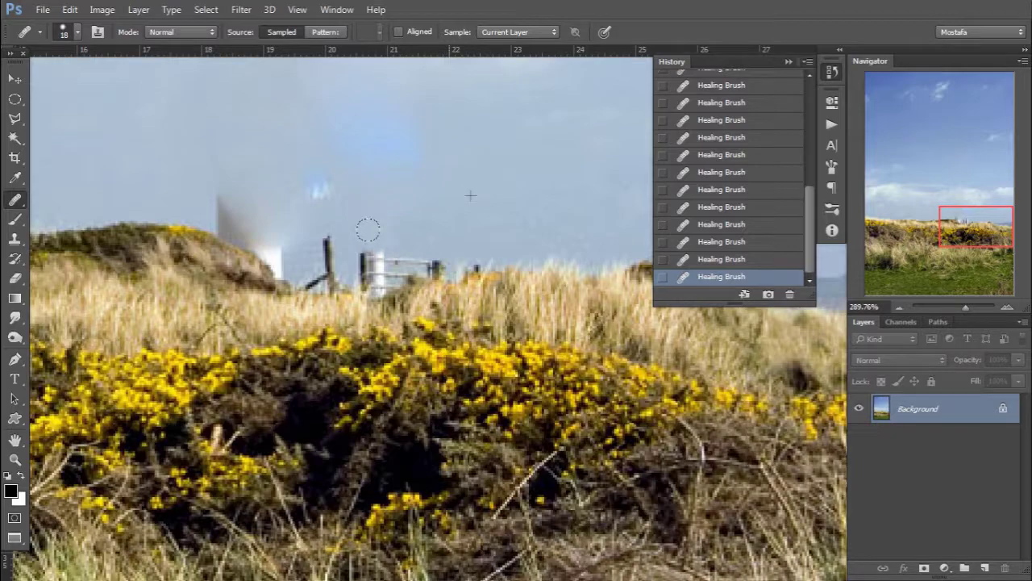
{"action": "left_click", "coordinate": [323, 189]}
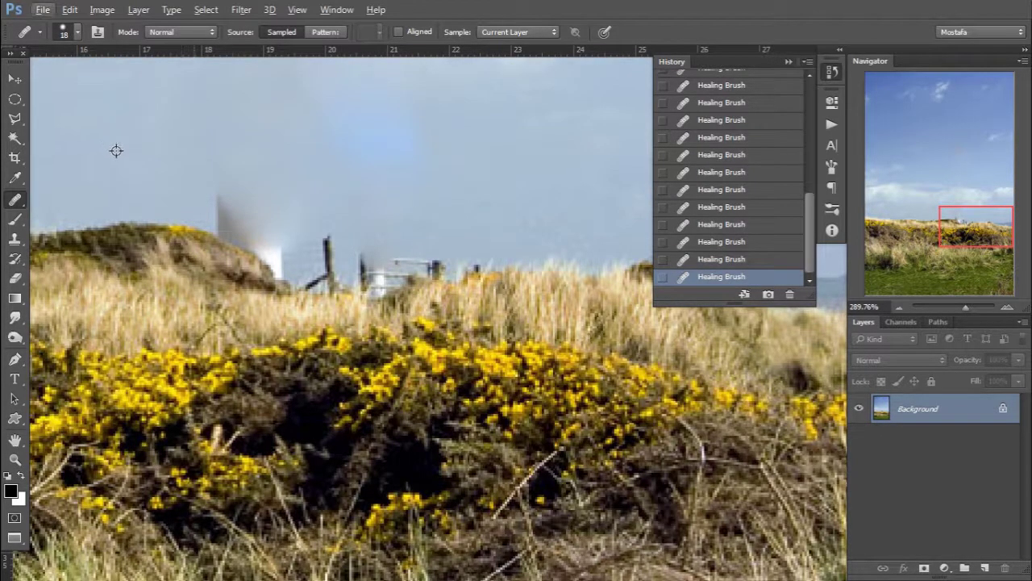
{"action": "scroll", "coordinate": [115, 152], "scroll_direction": "down", "scroll_amount": 5}
Revert to the original snapshot and remove the hub and lower right blade with the Spot Healing Brush
{"action": "scroll", "coordinate": [776, 73], "scroll_direction": "up", "scroll_amount": 10}
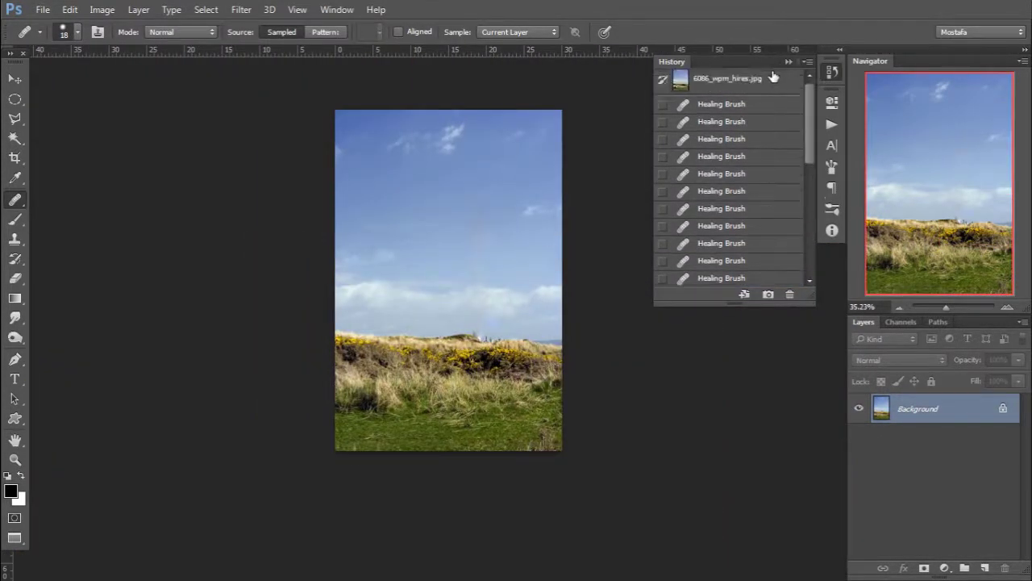
{"action": "left_click", "coordinate": [738, 81]}
{"action": "right_click", "coordinate": [20, 207]}
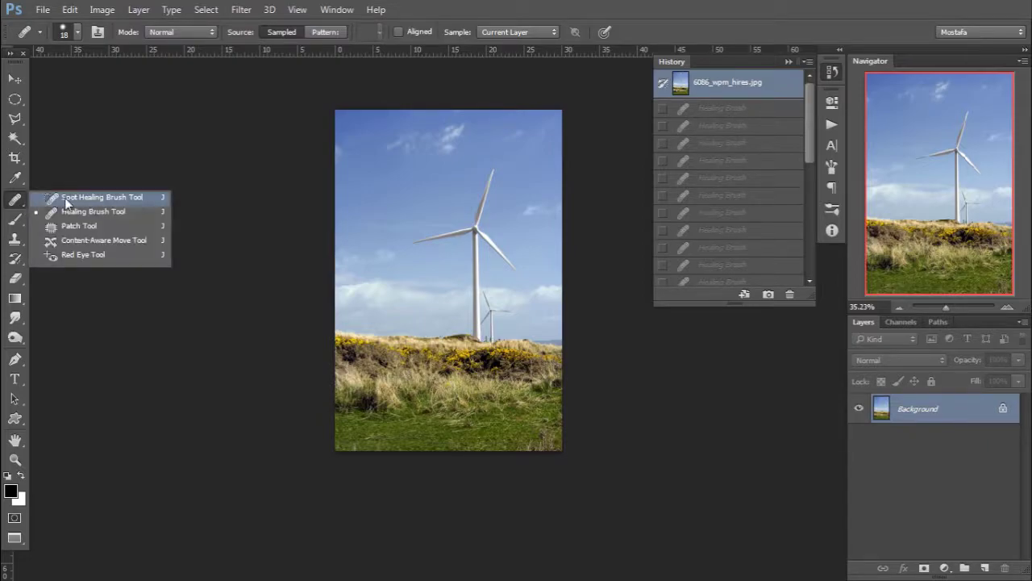
{"action": "left_click", "coordinate": [64, 198]}
{"action": "mouse_move", "coordinate": [479, 166]}
{"action": "left_mouse_down"}
{"action": "mouse_move", "coordinate": [491, 163]}
{"action": "mouse_move", "coordinate": [484, 201]}
{"action": "left_mouse_up"}
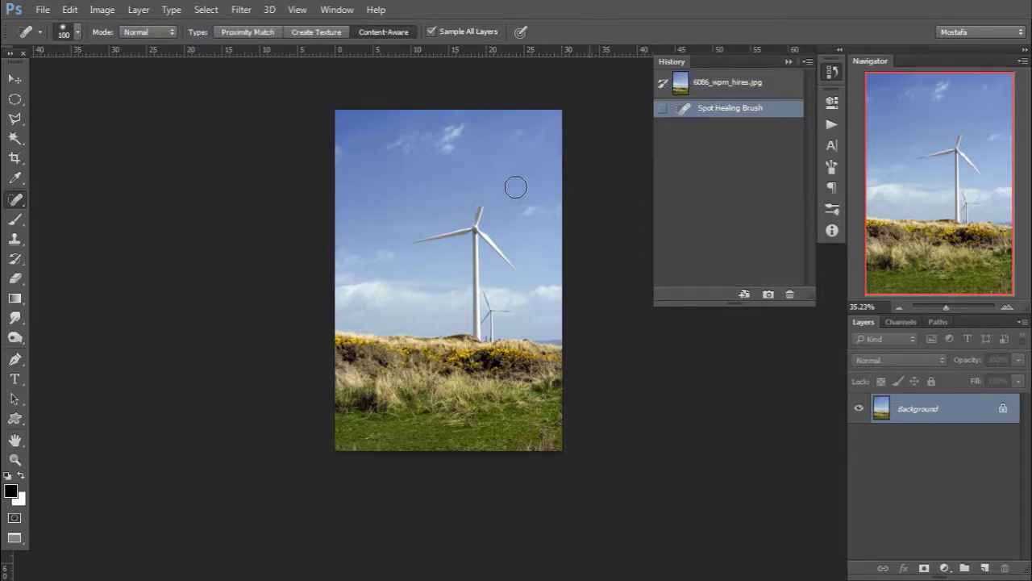
{"action": "scroll", "coordinate": [516, 188], "scroll_direction": "up", "scroll_amount": 2}
{"action": "mouse_move", "coordinate": [478, 201]}
{"action": "left_mouse_down"}
{"action": "mouse_move", "coordinate": [460, 211]}
{"action": "mouse_move", "coordinate": [463, 224]}
{"action": "left_mouse_up"}
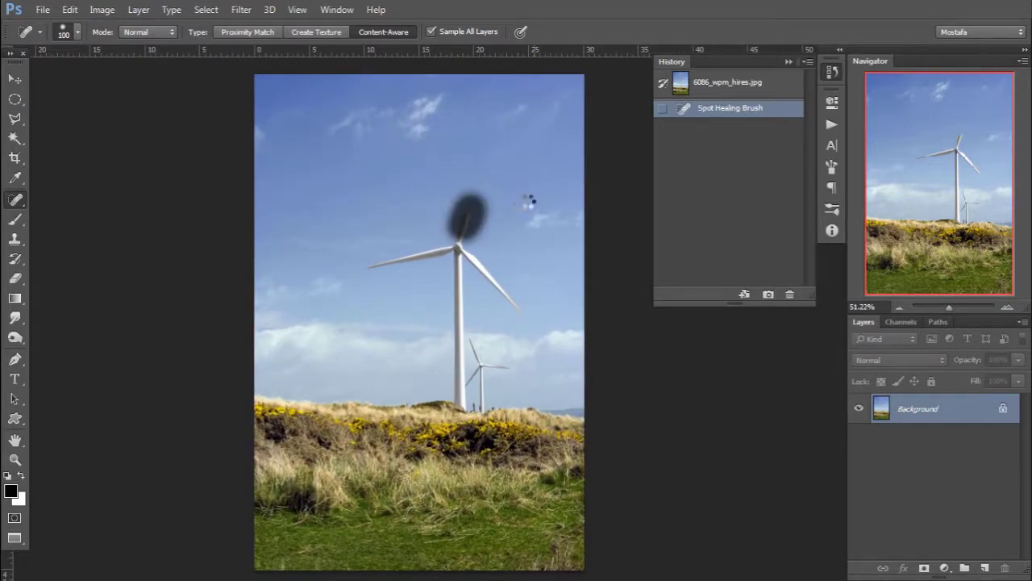
{"action": "mouse_move", "coordinate": [537, 299]}
{"action": "left_mouse_down"}
{"action": "mouse_move", "coordinate": [515, 305]}
{"action": "mouse_move", "coordinate": [486, 269]}
{"action": "left_mouse_up"}
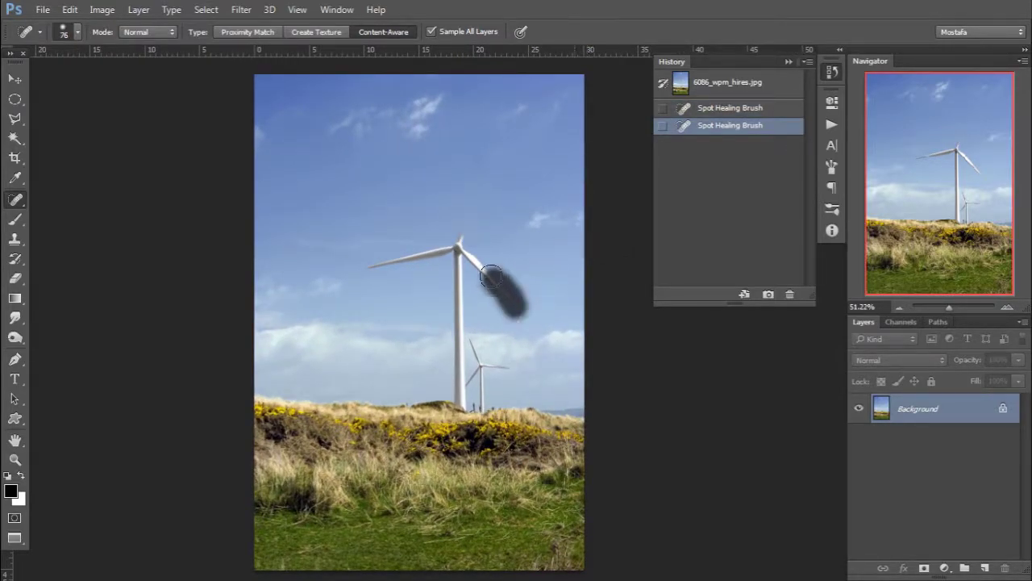
{"action": "left_click", "coordinate": [519, 261], "text": "alt"}
{"action": "left_click", "coordinate": [525, 233]}
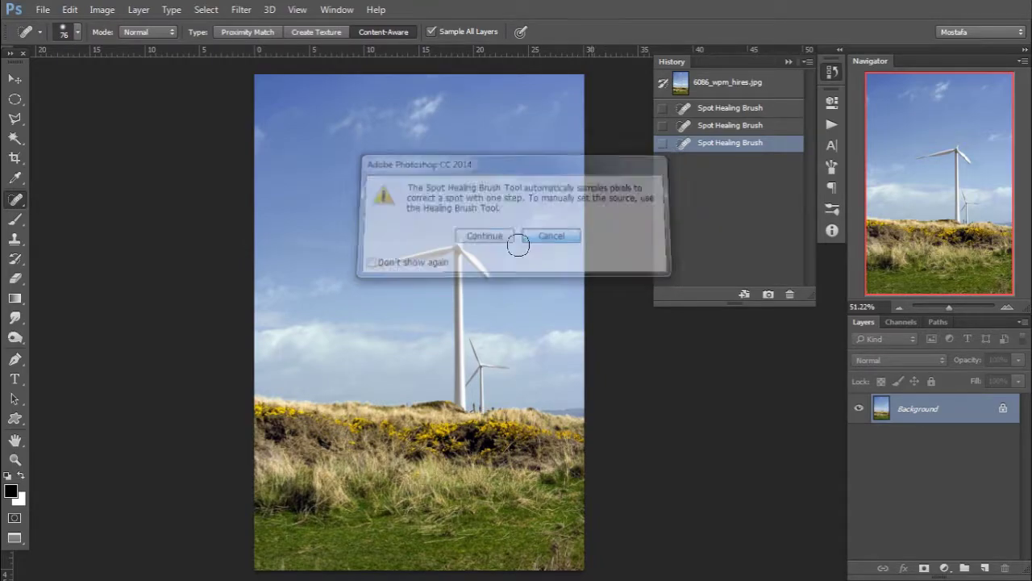
{"action": "left_click_drag", "start_coordinate": [494, 272], "coordinate": [472, 251]}
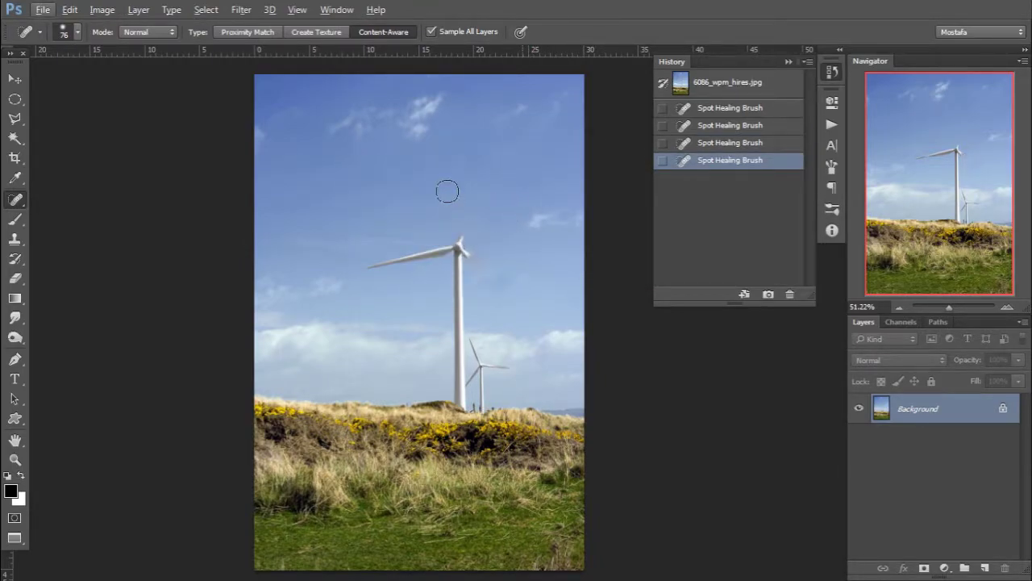
Use a 107 px Healing Brush sampled from sky to paint over the hub and blade roots
{"action": "right_click", "coordinate": [16, 201]}
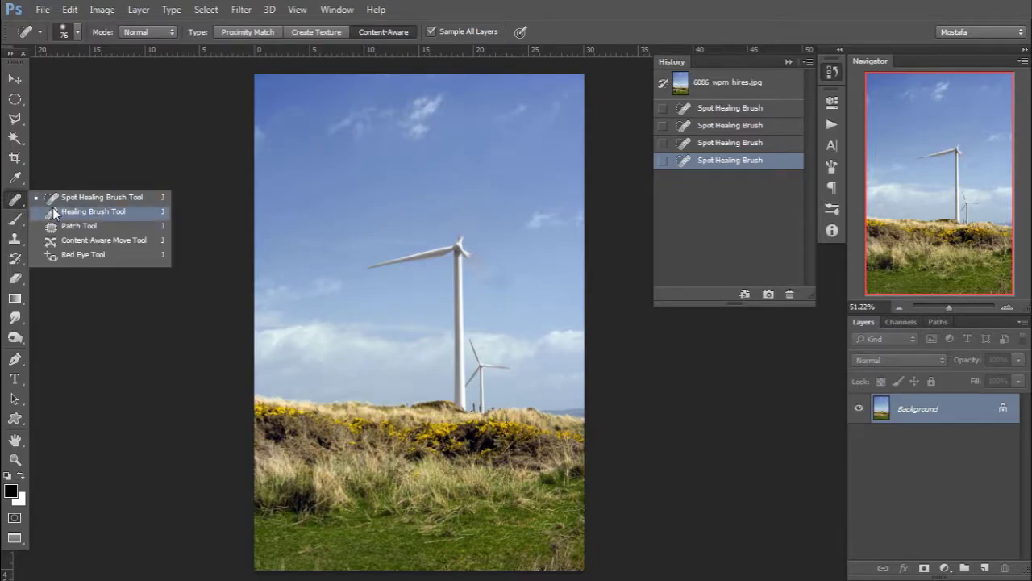
{"action": "left_click", "coordinate": [52, 207]}
{"action": "right_click", "coordinate": [430, 196]}
{"action": "left_click_drag", "start_coordinate": [434, 201], "coordinate": [449, 193]}
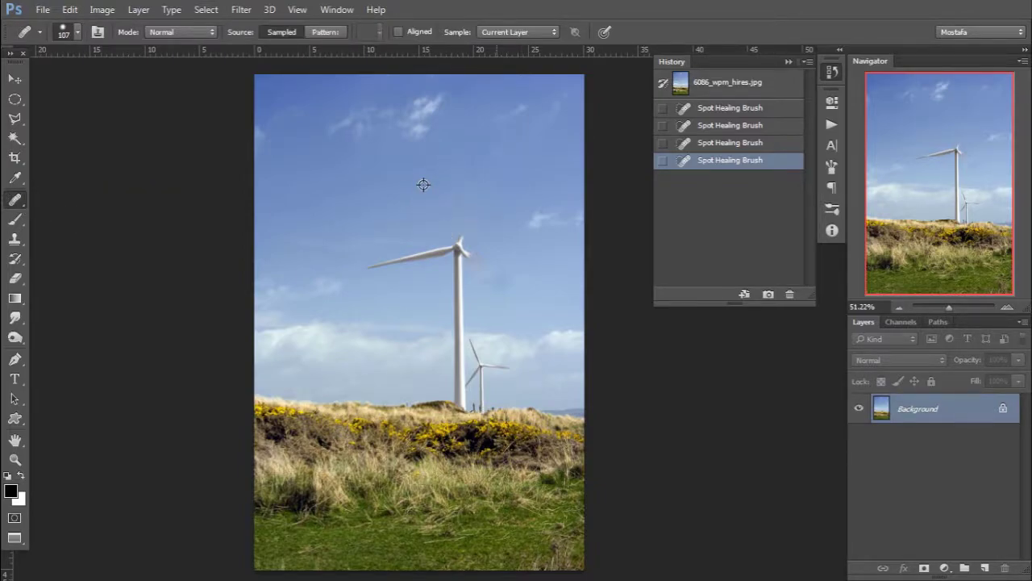
{"action": "left_click", "coordinate": [419, 184], "text": "alt"}
{"action": "left_click_drag", "start_coordinate": [442, 211], "coordinate": [435, 244]}
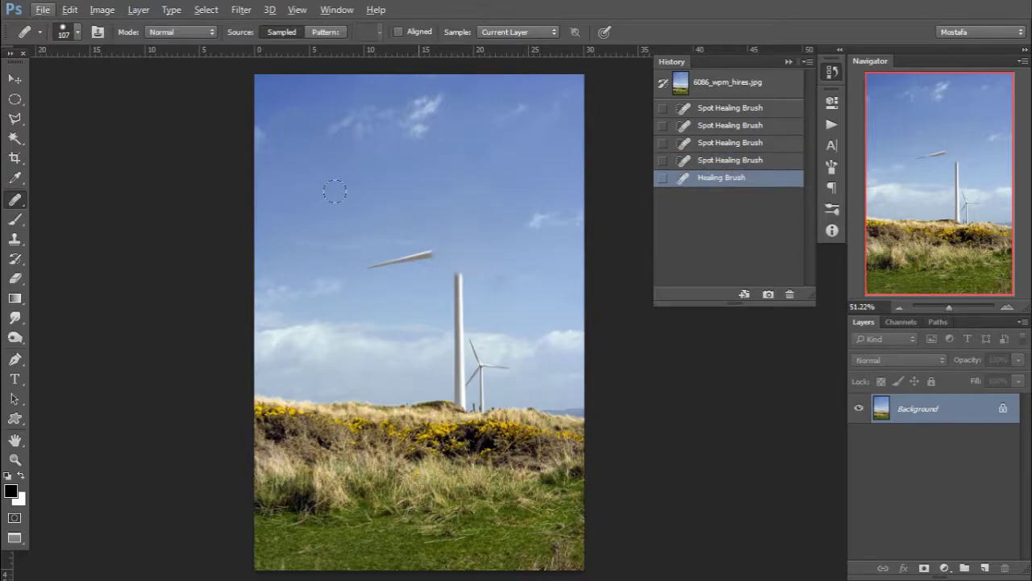
Spot-heal the floating blade and the tower down toward the horizon
{"action": "right_click", "coordinate": [14, 207]}
{"action": "left_click", "coordinate": [64, 199]}
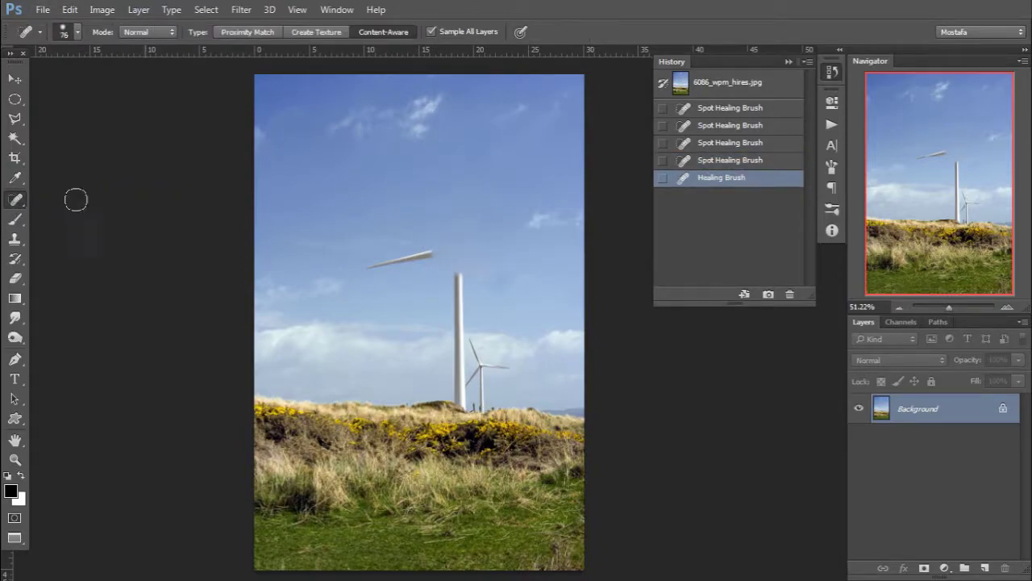
{"action": "left_click_drag", "start_coordinate": [368, 266], "coordinate": [439, 253]}
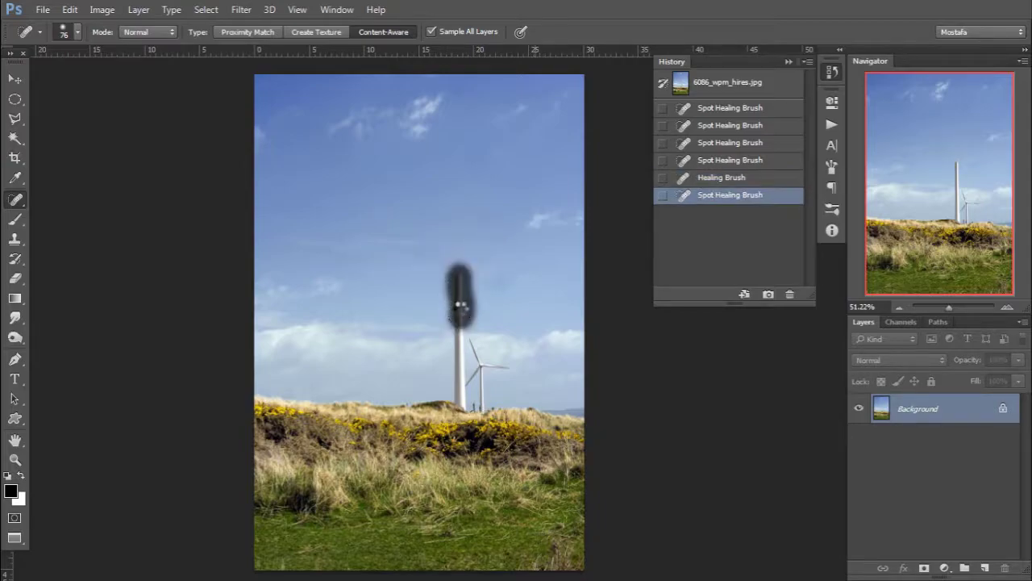
{"action": "left_click_drag", "start_coordinate": [460, 300], "coordinate": [460, 296]}
{"action": "mouse_move", "coordinate": [403, 360]}
{"action": "left_mouse_down"}
{"action": "mouse_move", "coordinate": [452, 328]}
{"action": "mouse_move", "coordinate": [493, 375]}
{"action": "left_mouse_up"}
{"action": "key", "text": "v"}
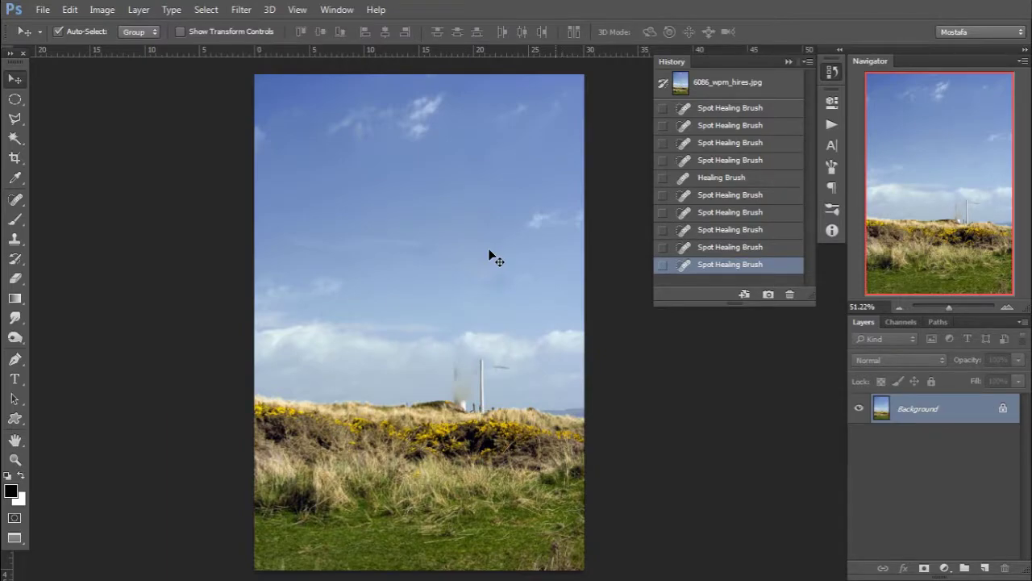
{"action": "left_click", "coordinate": [14, 200]}
{"action": "right_click", "coordinate": [14, 199]}
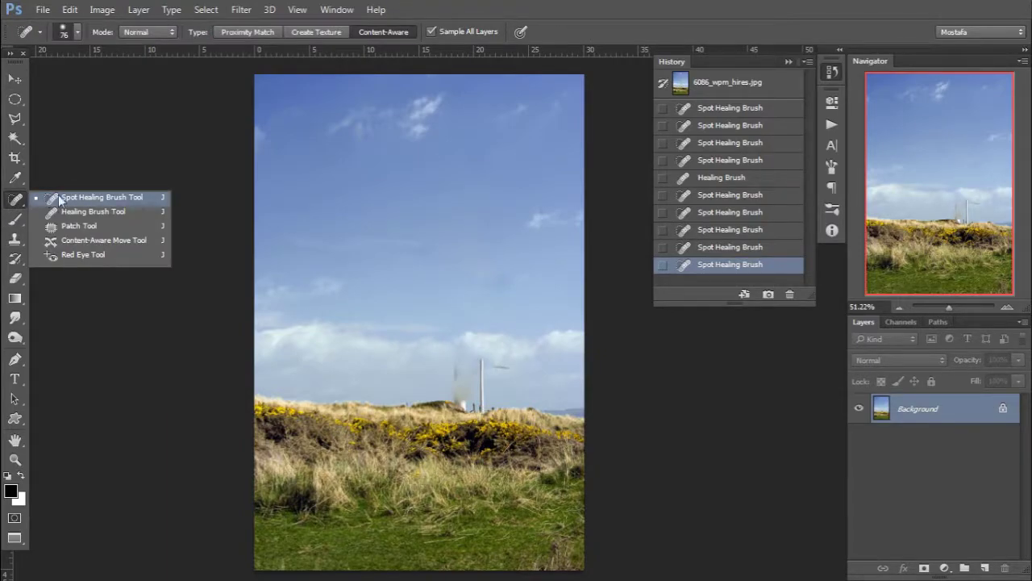
Revert to the original photo and patch the turbine's blades and tower with clean sky
{"action": "left_click", "coordinate": [123, 226]}
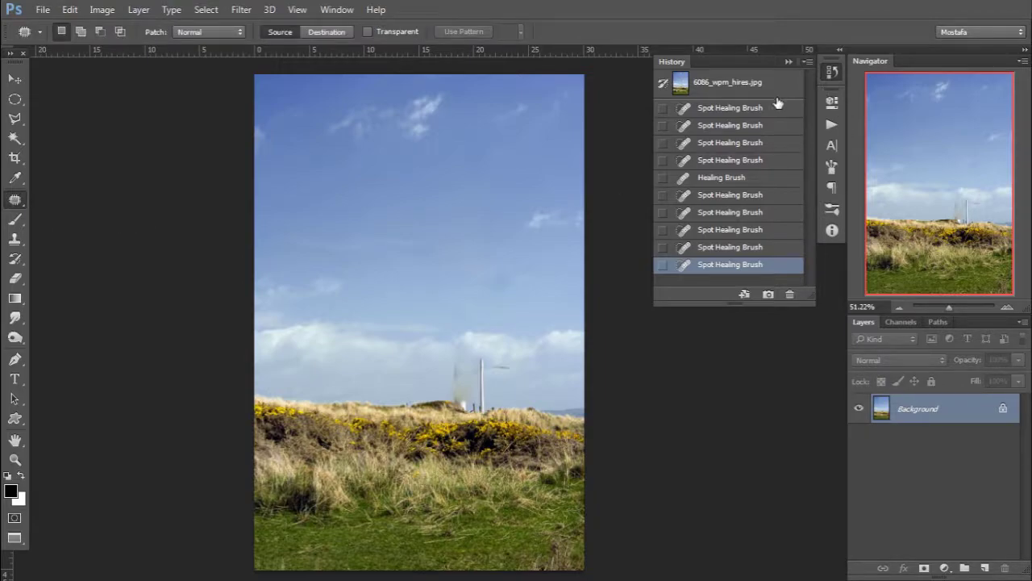
{"action": "left_click", "coordinate": [752, 88]}
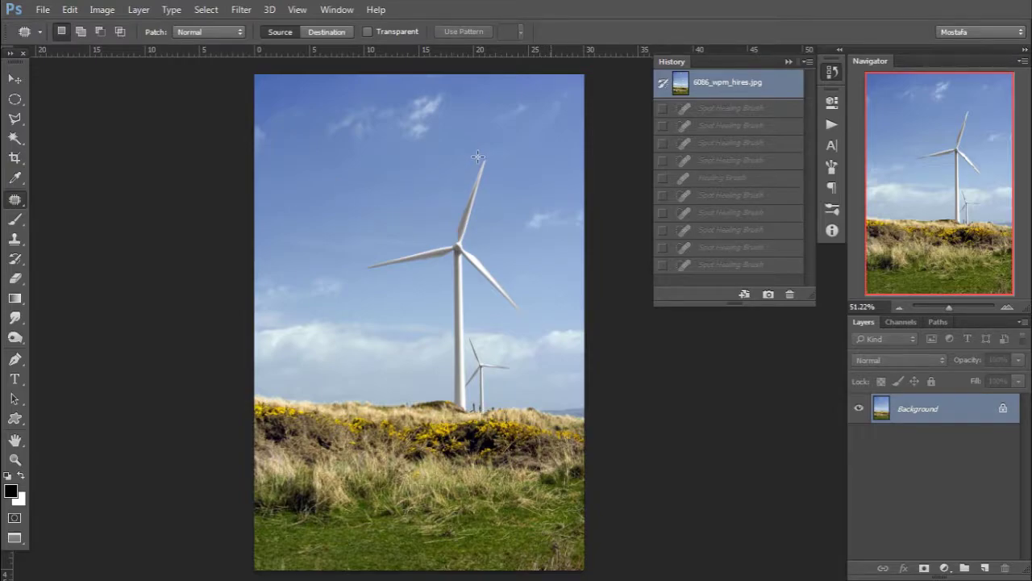
{"action": "mouse_move", "coordinate": [477, 156]}
{"action": "left_mouse_down"}
{"action": "mouse_move", "coordinate": [449, 242]}
{"action": "mouse_move", "coordinate": [367, 266]}
{"action": "mouse_move", "coordinate": [376, 279]}
{"action": "mouse_move", "coordinate": [428, 258]}
{"action": "mouse_move", "coordinate": [448, 274]}
{"action": "mouse_move", "coordinate": [450, 405]}
{"action": "mouse_move", "coordinate": [482, 412]}
{"action": "mouse_move", "coordinate": [511, 360]}
{"action": "mouse_move", "coordinate": [477, 321]}
{"action": "left_mouse_up"}
{"action": "mouse_move", "coordinate": [470, 277]}
{"action": "left_mouse_down"}
{"action": "mouse_move", "coordinate": [504, 320]}
{"action": "mouse_move", "coordinate": [532, 310]}
{"action": "mouse_move", "coordinate": [494, 239]}
{"action": "mouse_move", "coordinate": [495, 152]}
{"action": "left_mouse_up"}
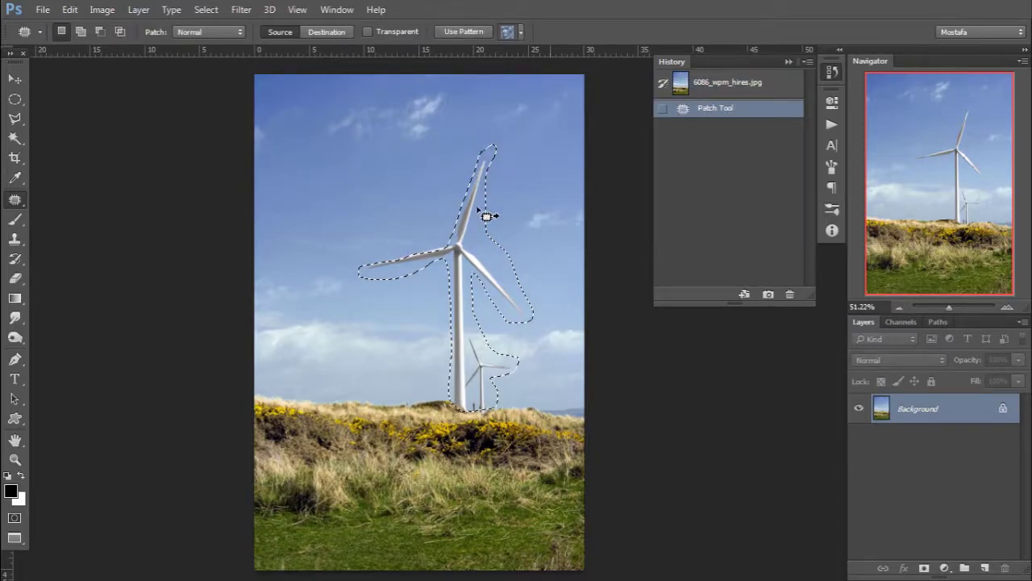
{"action": "left_click_drag", "start_coordinate": [487, 252], "coordinate": [306, 230]}
{"action": "key", "text": "ctrl+d"}
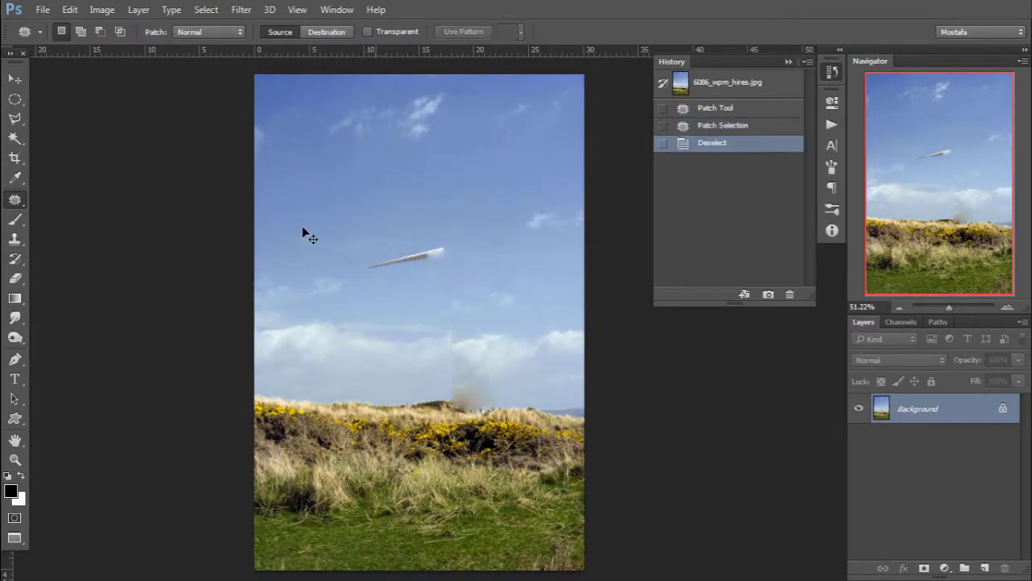
Patch the leftover floating blade and compare the result against the original
{"action": "mouse_move", "coordinate": [456, 233]}
{"action": "left_mouse_down"}
{"action": "mouse_move", "coordinate": [362, 263]}
{"action": "mouse_move", "coordinate": [399, 279]}
{"action": "mouse_move", "coordinate": [463, 253]}
{"action": "mouse_move", "coordinate": [408, 222]}
{"action": "mouse_move", "coordinate": [399, 193]}
{"action": "left_mouse_up"}
{"action": "key", "text": "ctrl+d"}
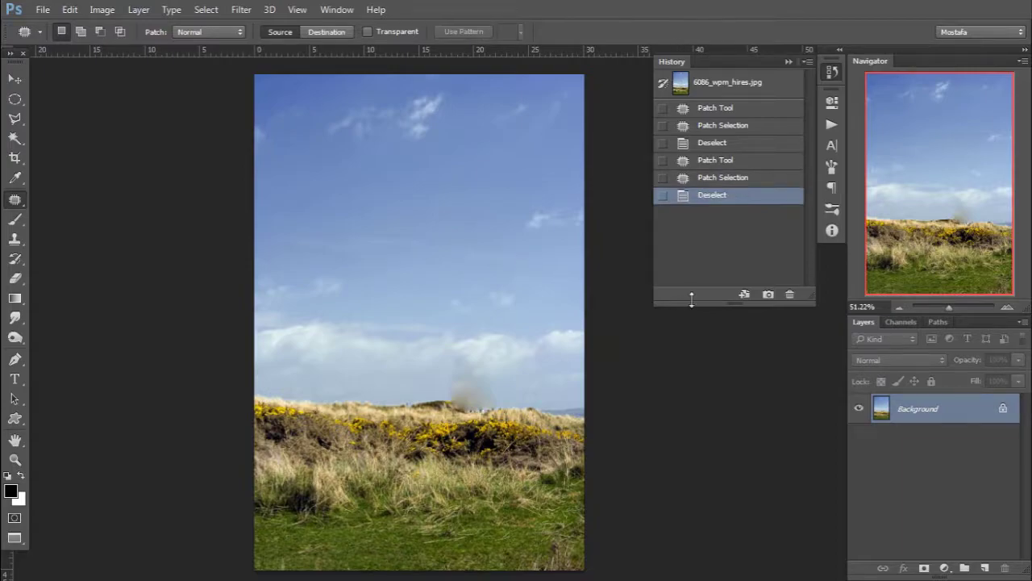
{"action": "left_click", "coordinate": [728, 90]}
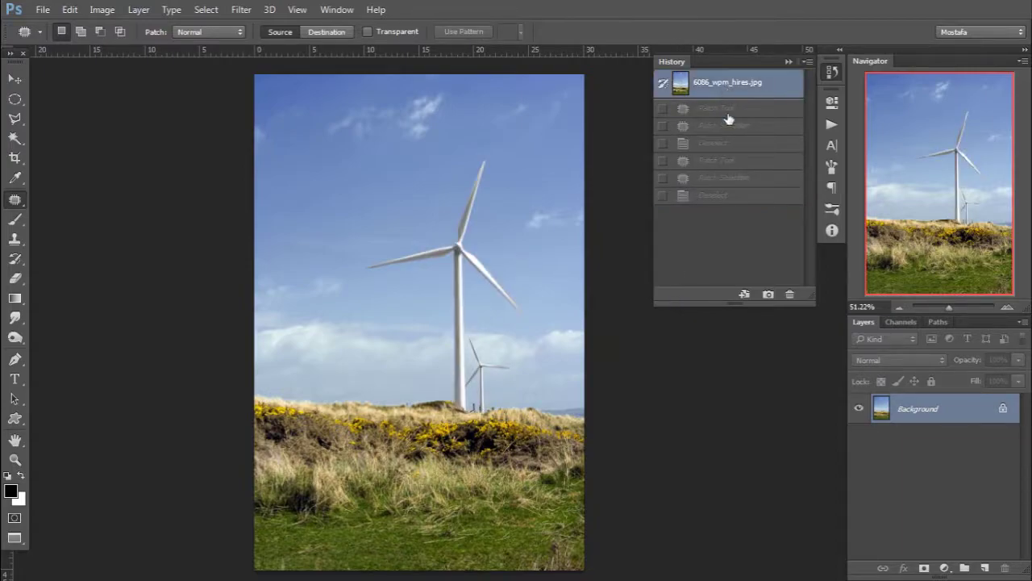
{"action": "left_click", "coordinate": [717, 195]}
{"action": "scroll", "coordinate": [456, 387], "scroll_direction": "up", "scroll_amount": 3}
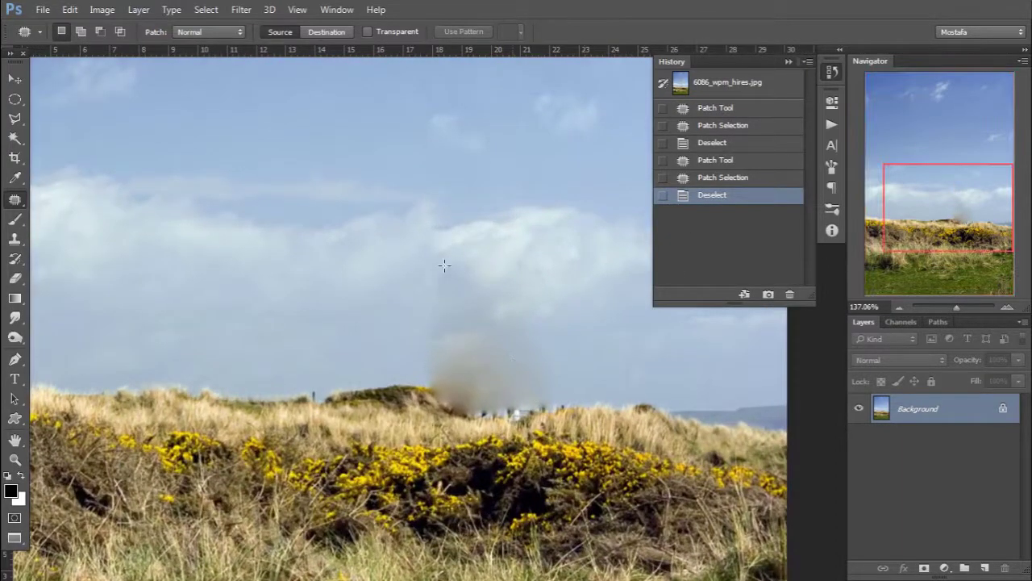
Add a Healing Brush stroke over the remaining smudge and select the Content-Aware Move Tool
{"action": "right_click", "coordinate": [15, 200]}
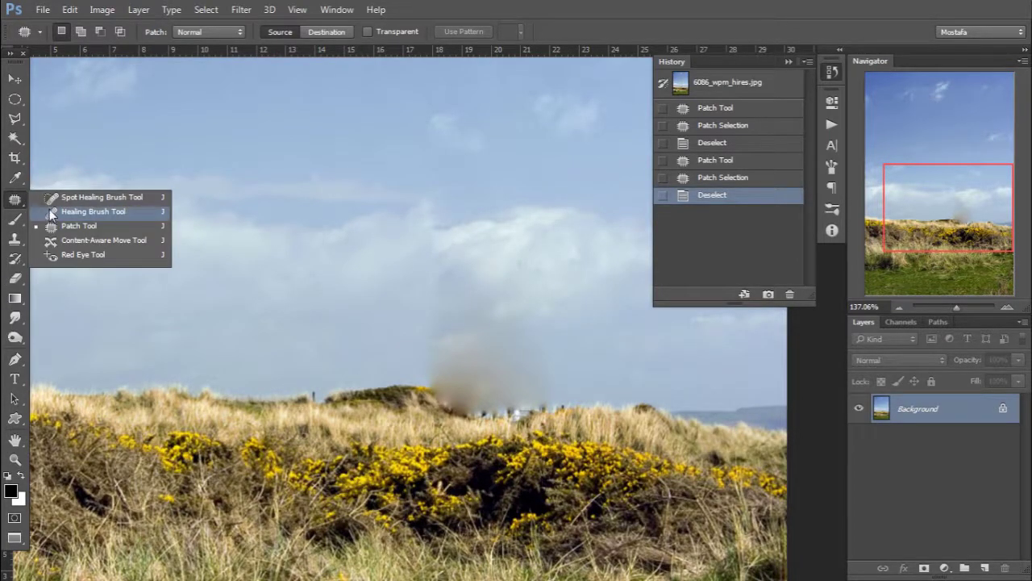
{"action": "left_click", "coordinate": [65, 211]}
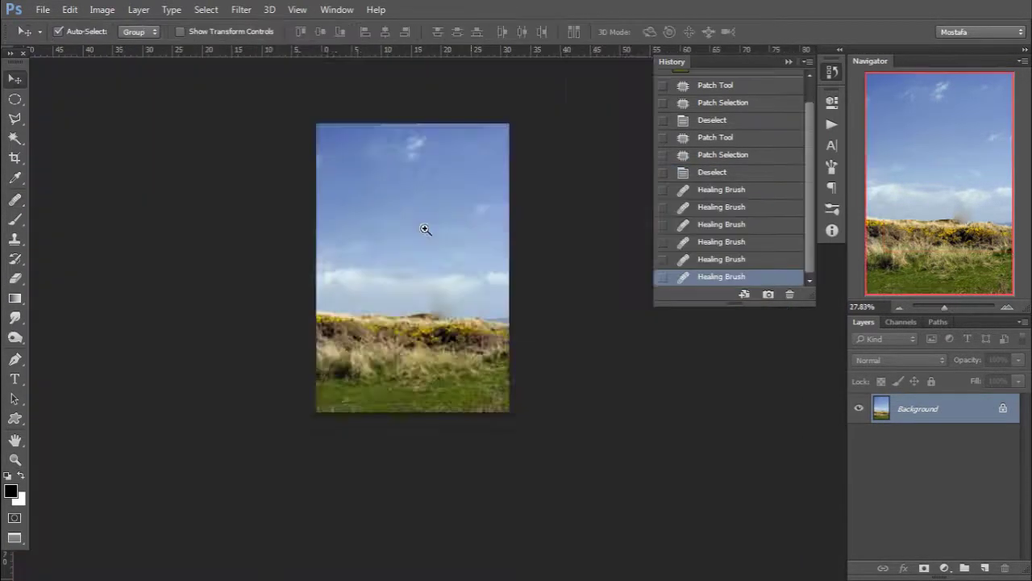
{"action": "left_click_drag", "start_coordinate": [425, 229], "coordinate": [449, 233]}
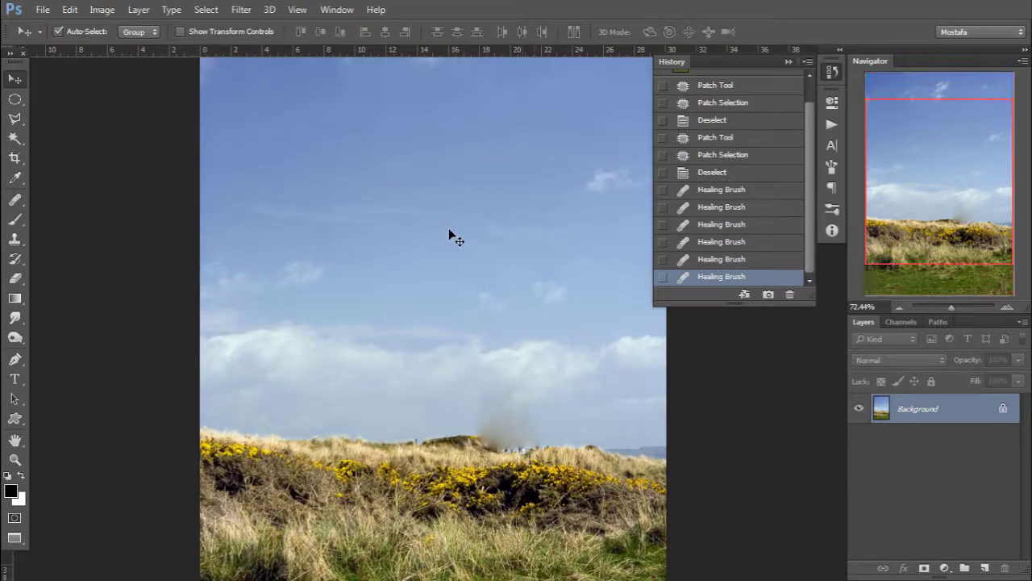
{"action": "left_click", "coordinate": [12, 206]}
{"action": "right_click", "coordinate": [10, 208]}
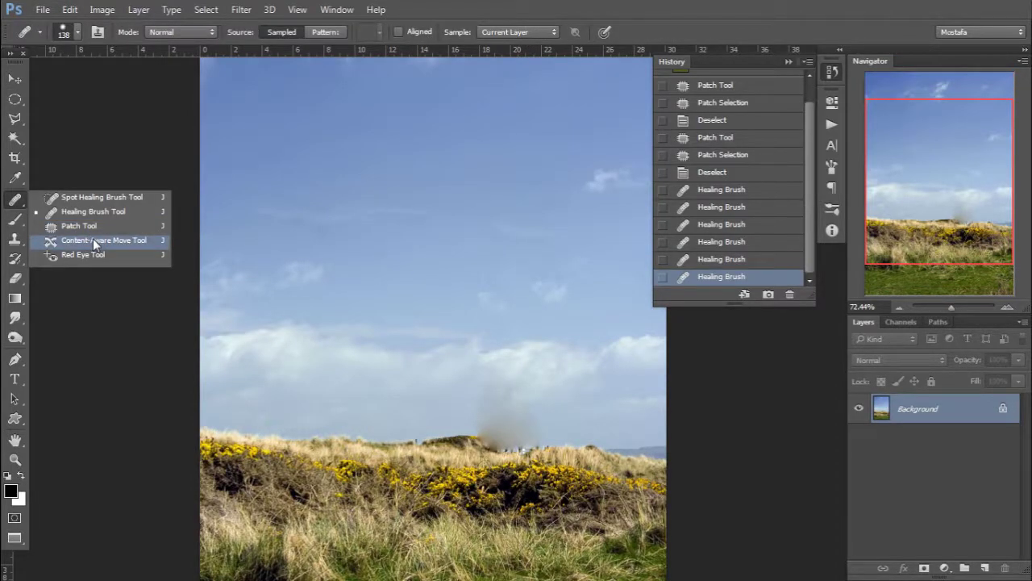
{"action": "left_click", "coordinate": [94, 241]}
Restore the original snapshot and zoom out slightly to frame the turbine
{"action": "scroll", "coordinate": [746, 117], "scroll_direction": "up", "scroll_amount": 2}
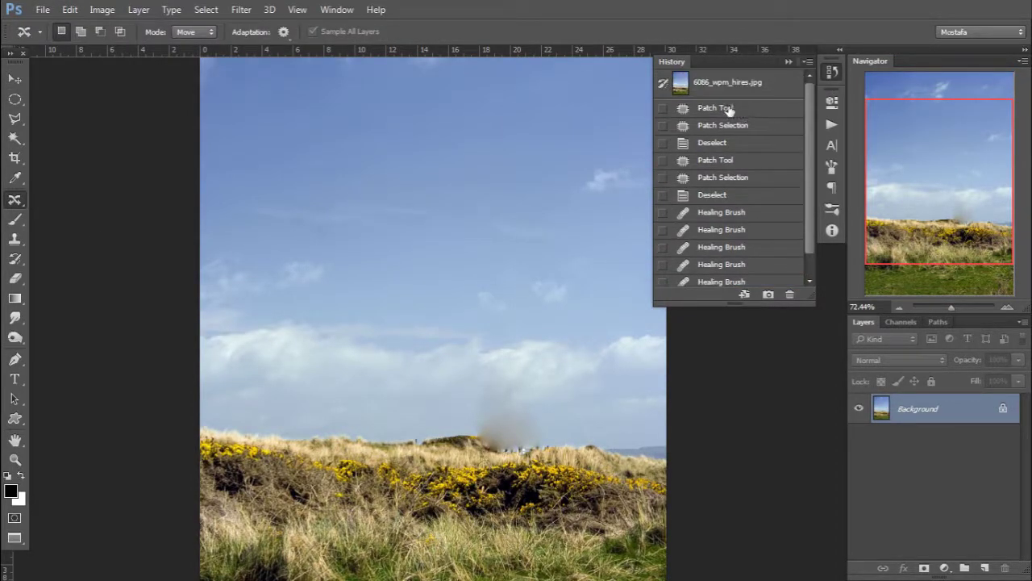
{"action": "left_click", "coordinate": [703, 83]}
{"action": "left_click_drag", "start_coordinate": [500, 233], "coordinate": [436, 242]}
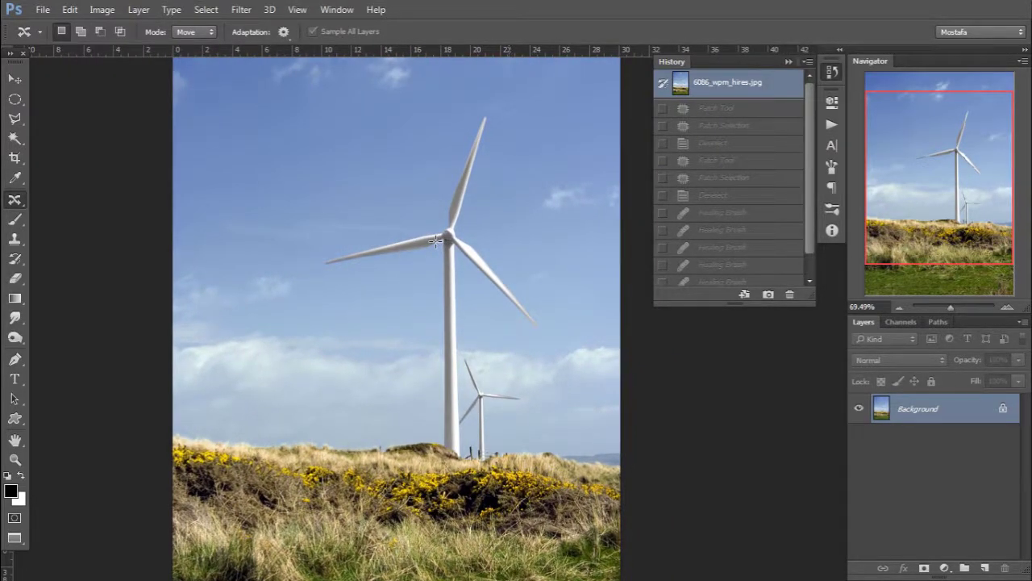
{"action": "key", "text": "v"}
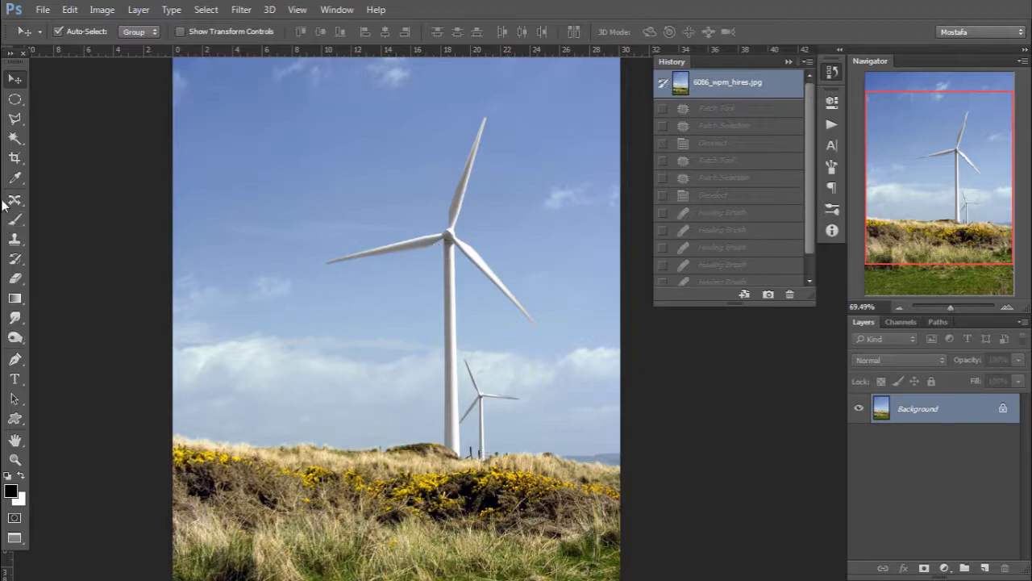
{"action": "left_click_drag", "start_coordinate": [14, 199], "coordinate": [68, 243]}
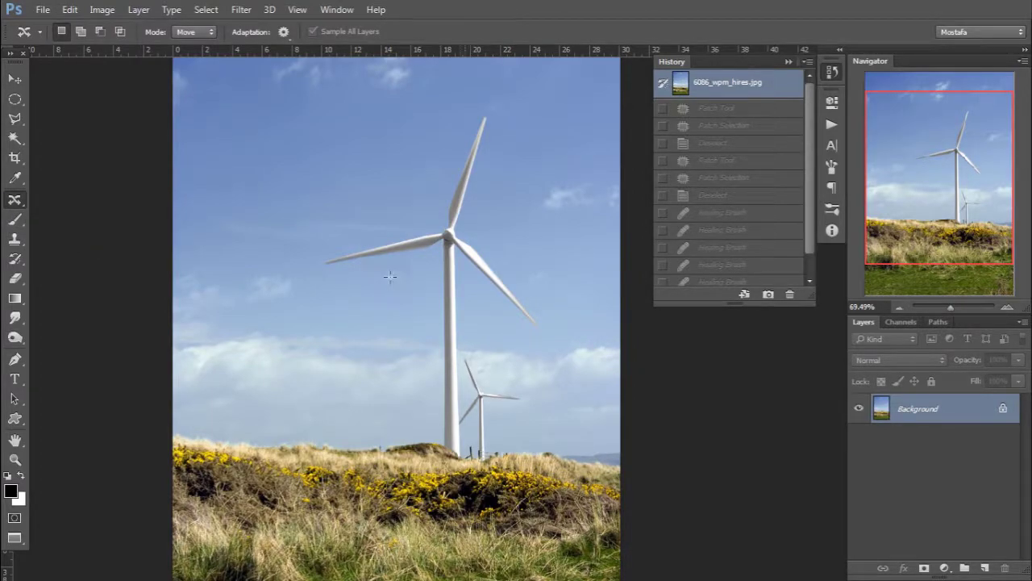
Move the outlined large turbine to the left side with Content-Aware Move, then revert to the snapshot
{"action": "mouse_move", "coordinate": [328, 259]}
{"action": "left_mouse_down"}
{"action": "mouse_move", "coordinate": [459, 164]}
{"action": "mouse_move", "coordinate": [482, 112]}
{"action": "mouse_move", "coordinate": [492, 141]}
{"action": "mouse_move", "coordinate": [474, 209]}
{"action": "mouse_move", "coordinate": [545, 334]}
{"action": "mouse_move", "coordinate": [482, 302]}
{"action": "mouse_move", "coordinate": [487, 345]}
{"action": "mouse_move", "coordinate": [459, 352]}
{"action": "mouse_move", "coordinate": [470, 455]}
{"action": "mouse_move", "coordinate": [442, 461]}
{"action": "mouse_move", "coordinate": [434, 256]}
{"action": "mouse_move", "coordinate": [321, 272]}
{"action": "mouse_move", "coordinate": [322, 256]}
{"action": "left_mouse_up"}
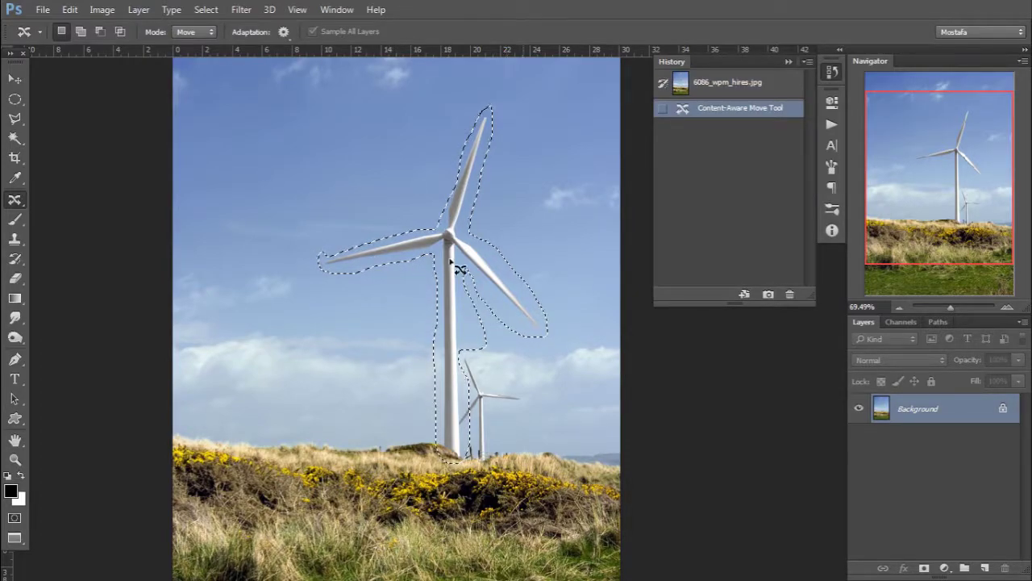
{"action": "left_click_drag", "start_coordinate": [457, 266], "coordinate": [239, 252]}
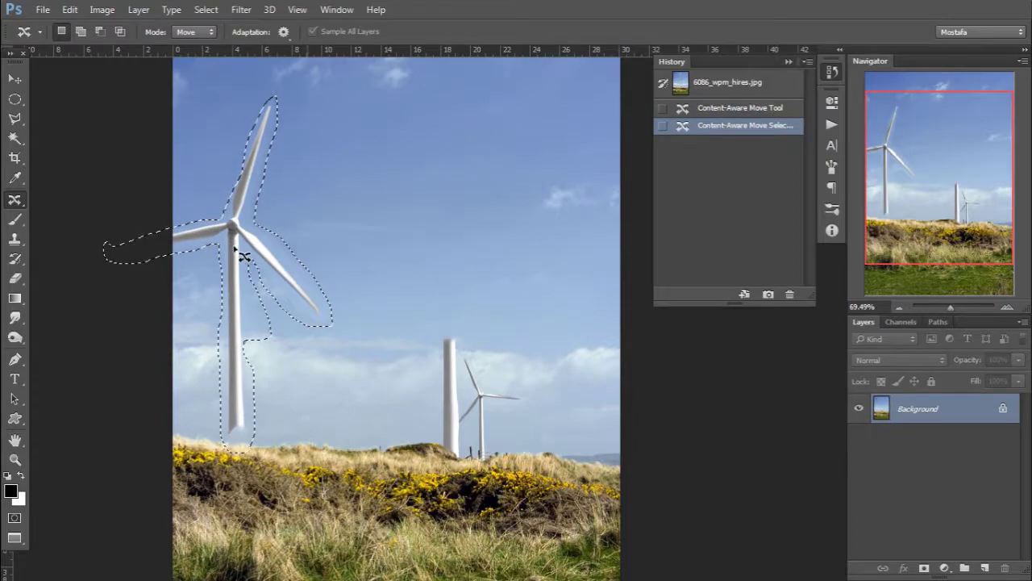
{"action": "key", "text": "ctrl+d"}
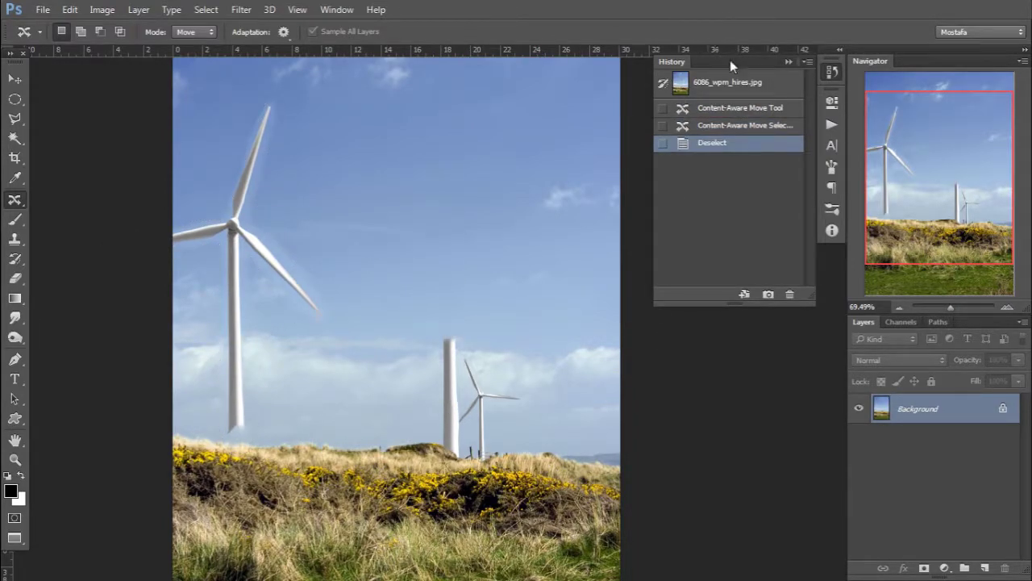
{"action": "left_click", "coordinate": [730, 82]}
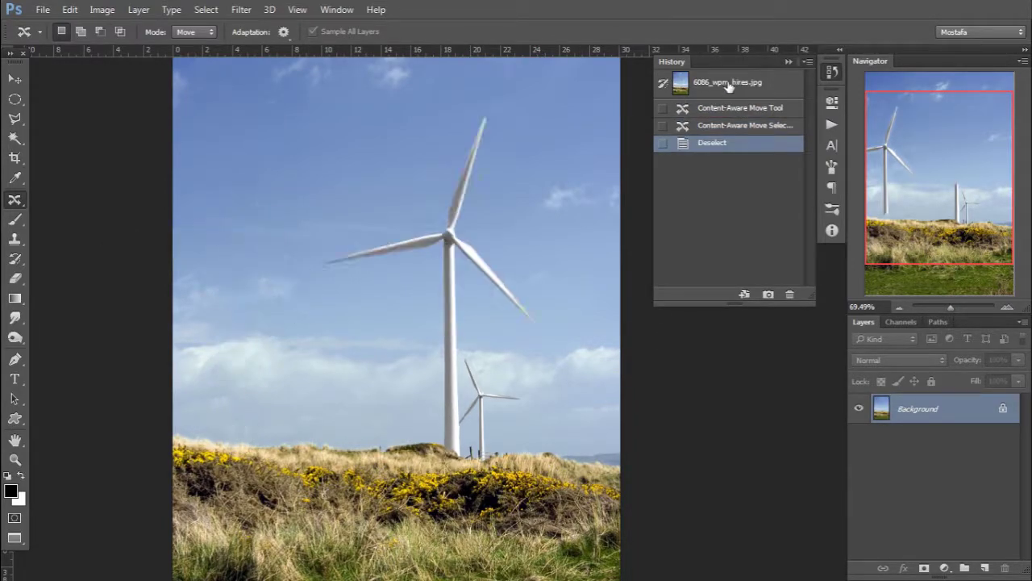
{"action": "left_click", "coordinate": [14, 220]}
With a 227 px Healing Brush sourced from the top blade tip, paint a turbine copy into the left sky
{"action": "left_click", "coordinate": [14, 200]}
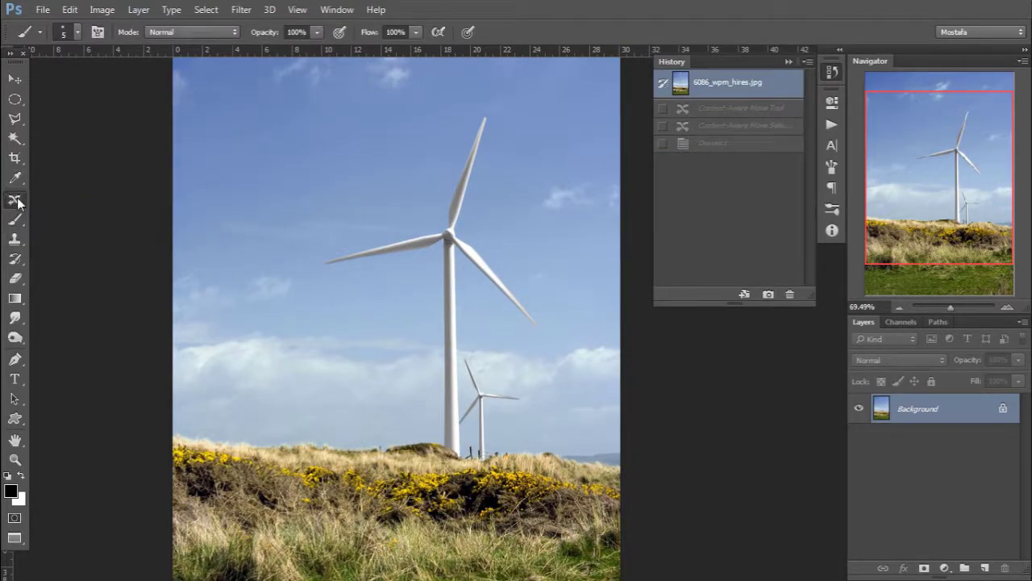
{"action": "left_click", "coordinate": [95, 211]}
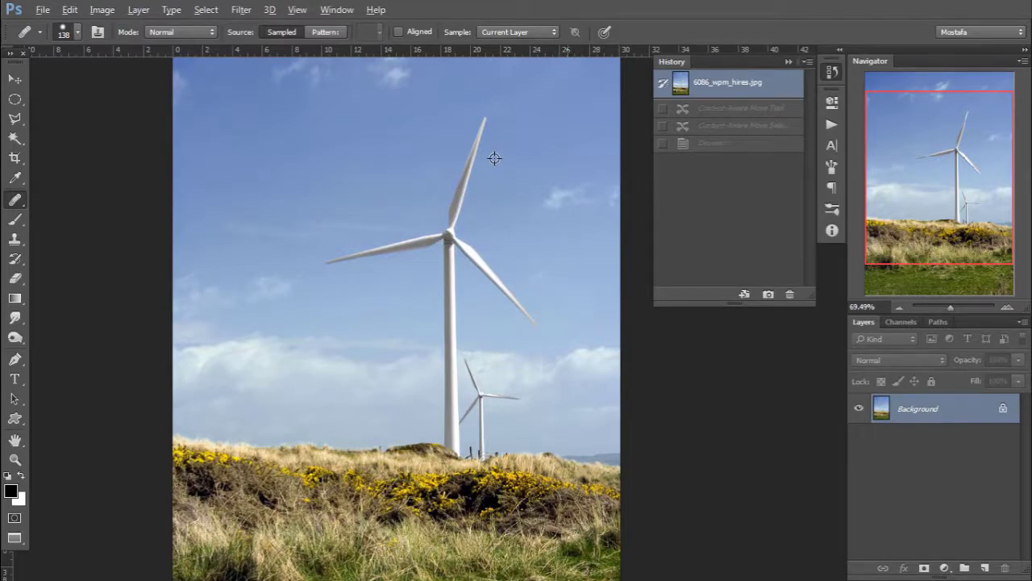
{"action": "left_click_drag", "start_coordinate": [478, 140], "coordinate": [508, 140]}
{"action": "left_click", "coordinate": [478, 147], "text": "alt"}
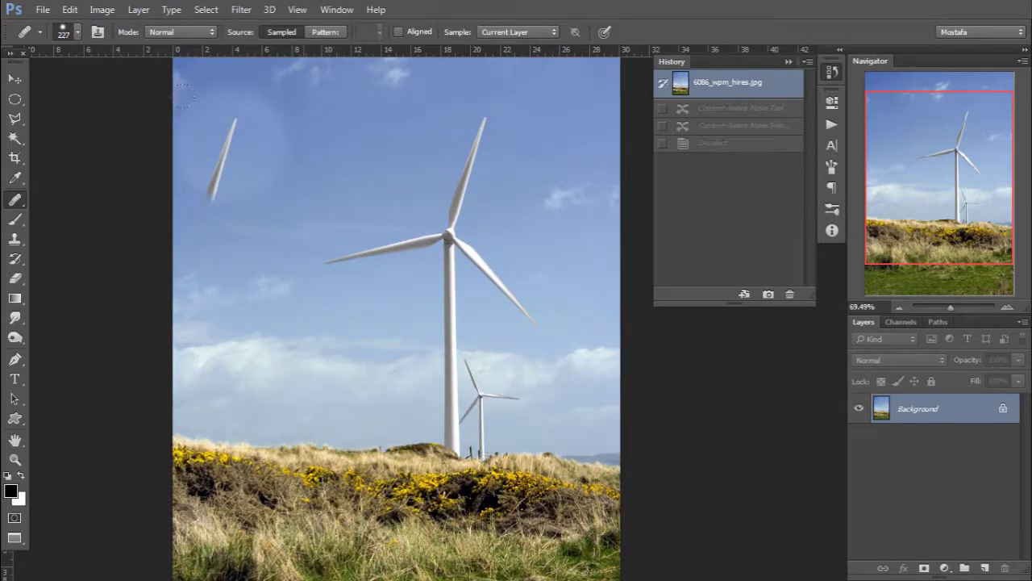
{"action": "left_click_drag", "start_coordinate": [233, 147], "coordinate": [216, 374]}
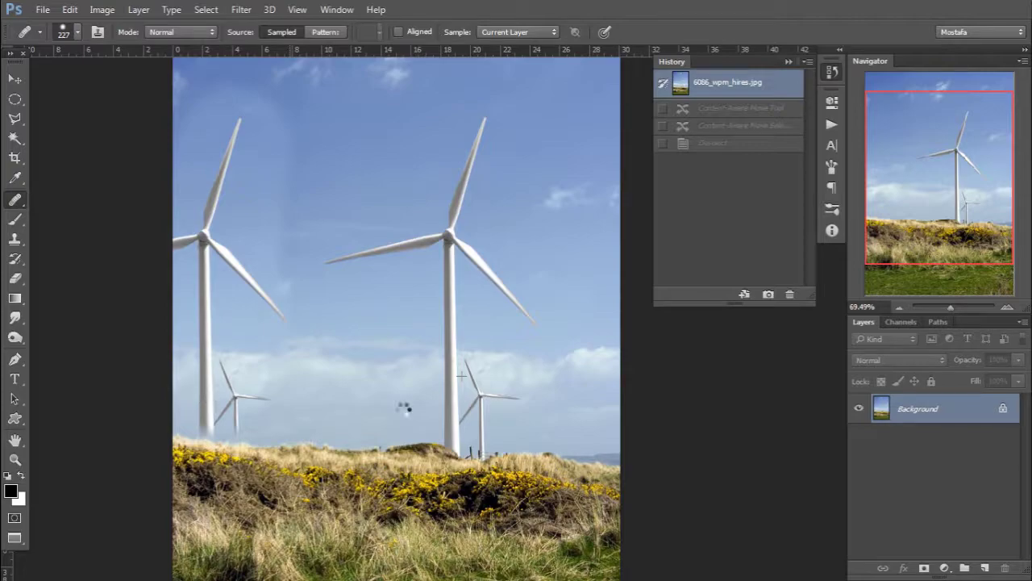
Shrink the brush to 86 px and paint the small turbine copy at lower left
{"action": "key", "text": "v"}
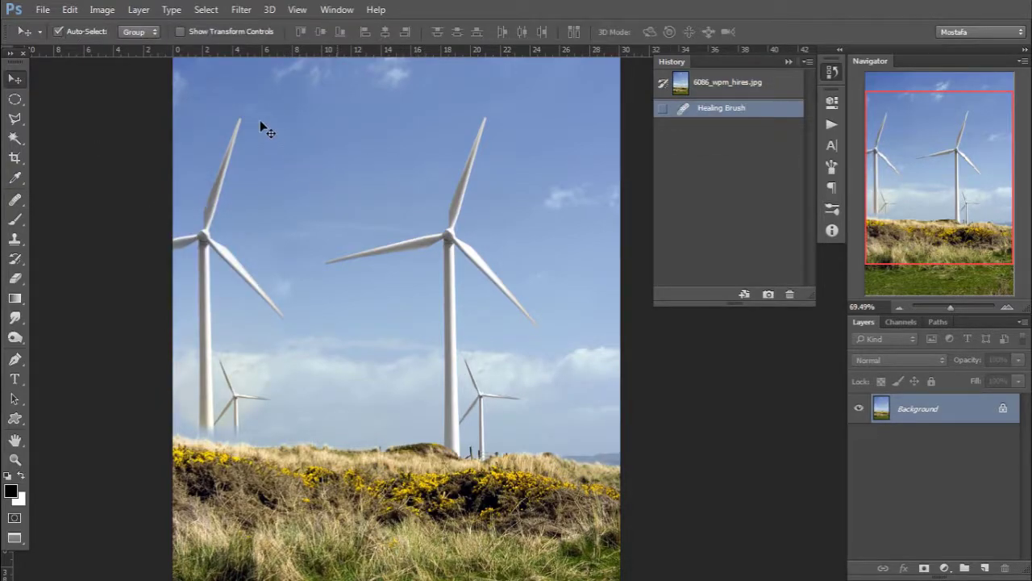
{"action": "left_click", "coordinate": [14, 199]}
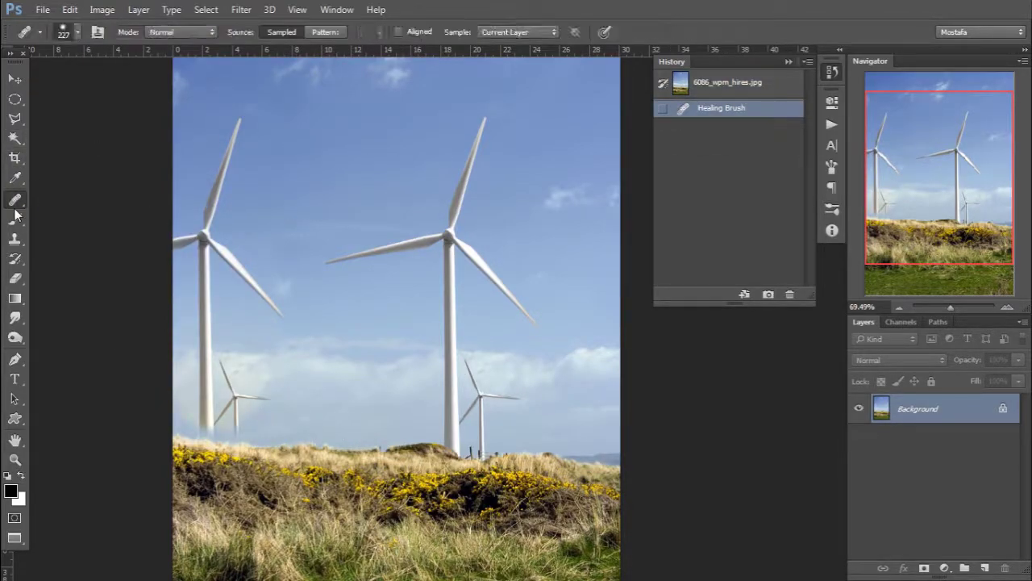
{"action": "left_click_drag", "start_coordinate": [509, 400], "coordinate": [495, 396]}
{"action": "mouse_move", "coordinate": [231, 378]}
{"action": "left_mouse_down"}
{"action": "mouse_move", "coordinate": [250, 373]}
{"action": "mouse_move", "coordinate": [232, 420]}
{"action": "left_mouse_up"}
{"action": "key", "text": "c"}
{"action": "key", "text": "v"}
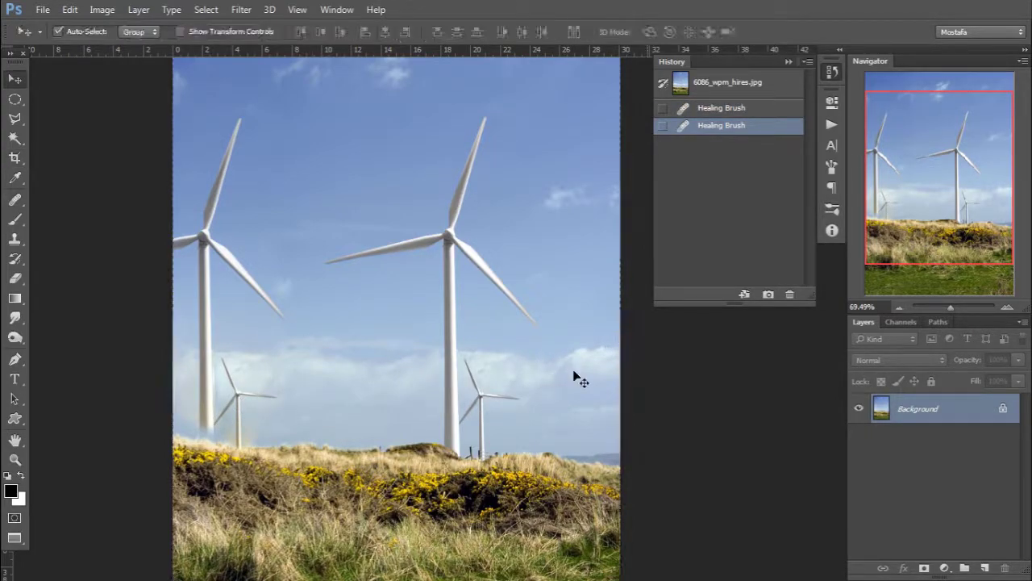
{"action": "left_click_drag", "start_coordinate": [599, 376], "coordinate": [590, 374]}
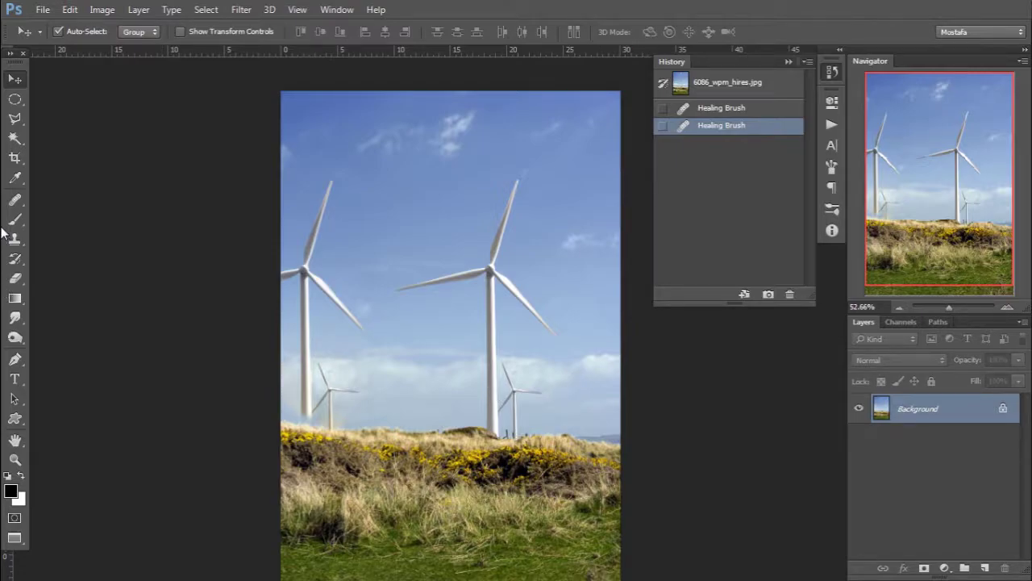
Pick the Red Eye Tool, switch to Move, and click back to the opening History snapshot
{"action": "left_click", "coordinate": [15, 200]}
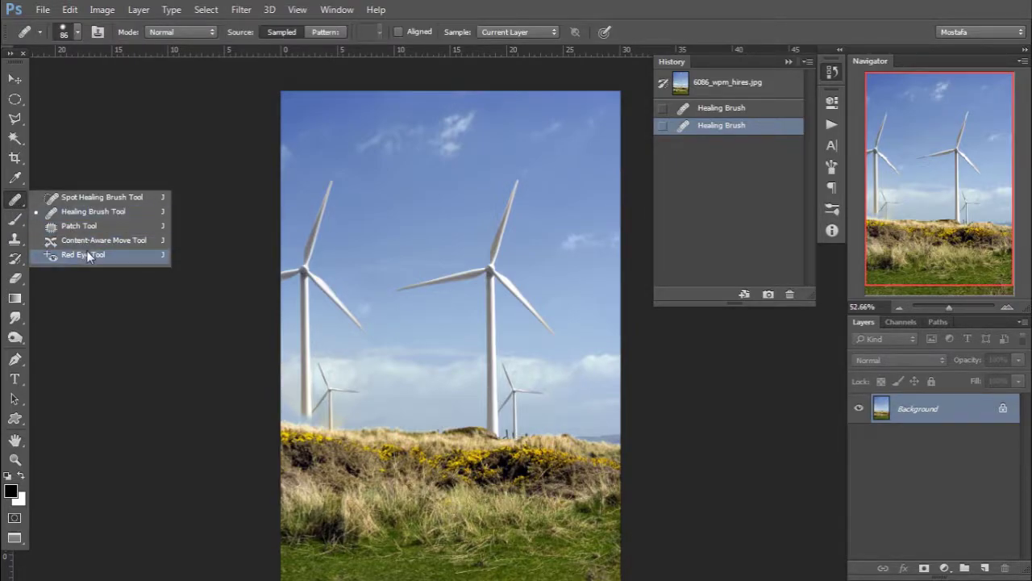
{"action": "left_click", "coordinate": [109, 256]}
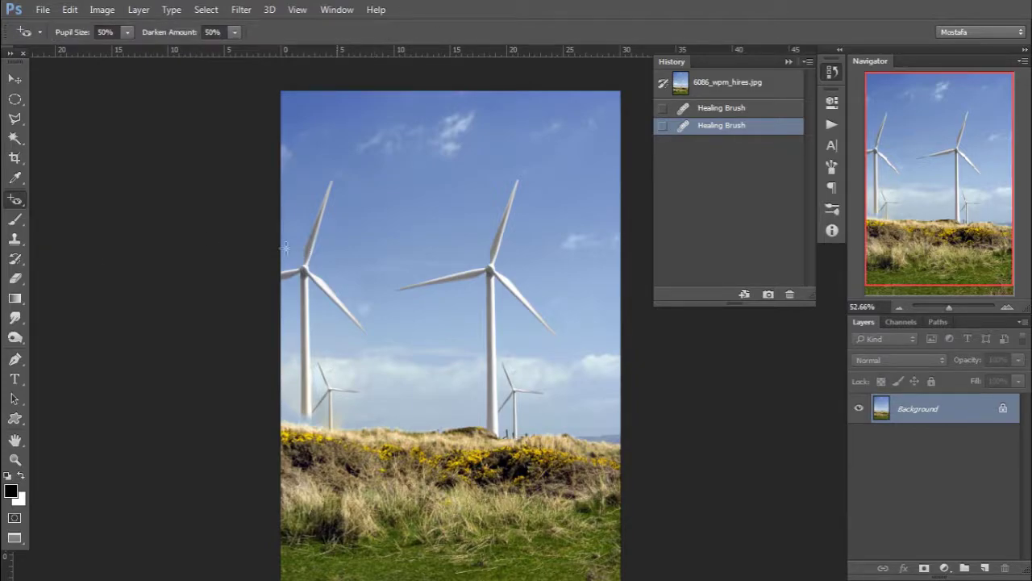
{"action": "left_click", "coordinate": [8, 86]}
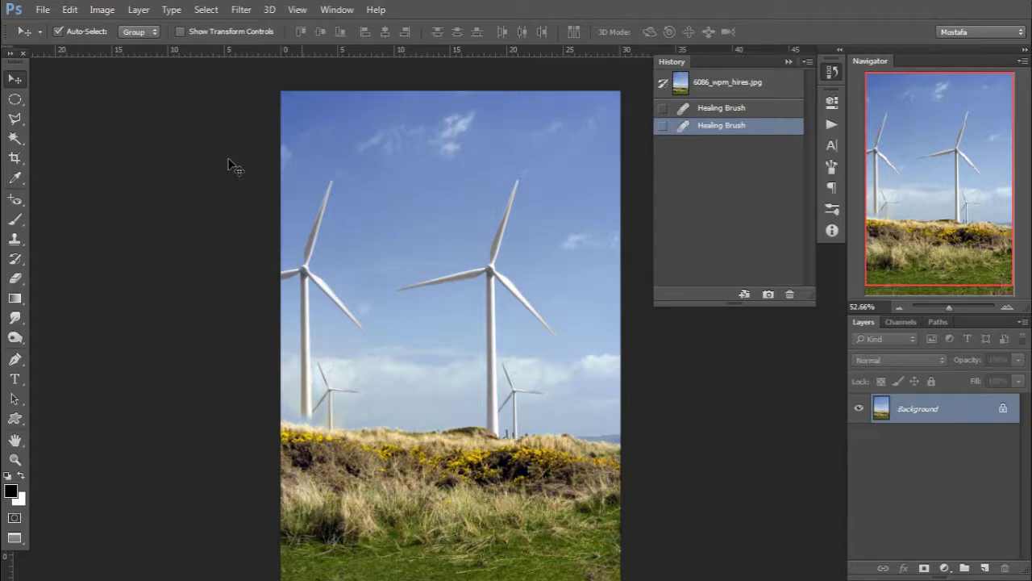
{"action": "left_click", "coordinate": [730, 108]}
{"action": "left_click", "coordinate": [729, 95]}
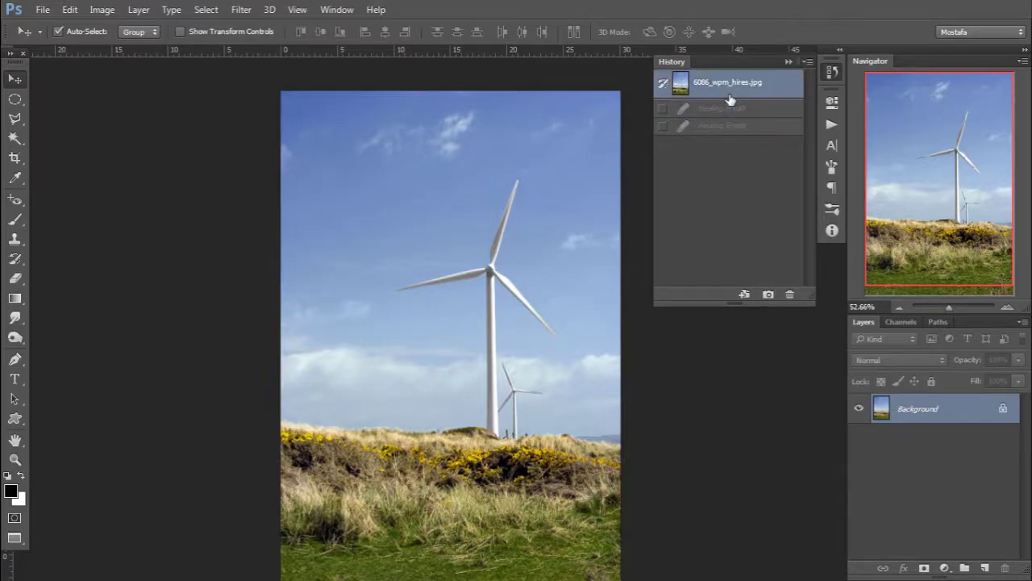
Select the Healing Brush, then the Move tool, and switch to Standard Screen Mode
{"action": "left_click", "coordinate": [14, 199]}
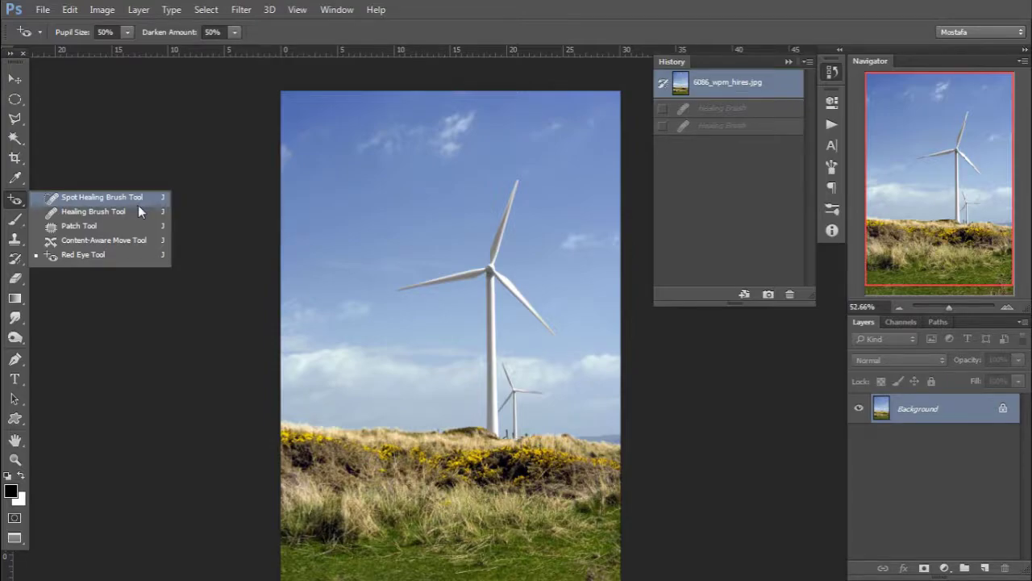
{"action": "left_click", "coordinate": [138, 211]}
{"action": "key", "text": "v"}
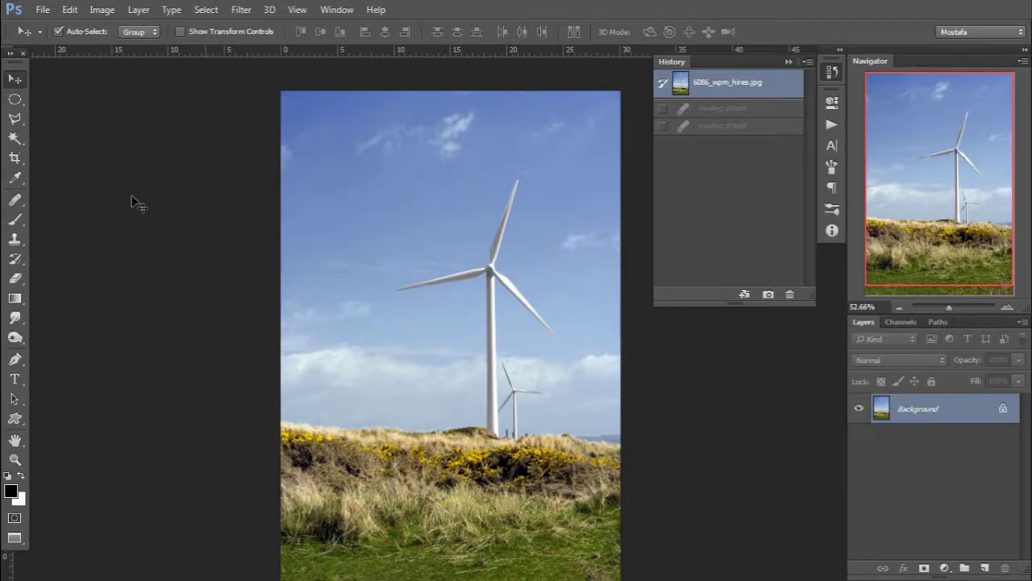
{"action": "key", "text": "f"}
{"action": "key", "text": "f"}
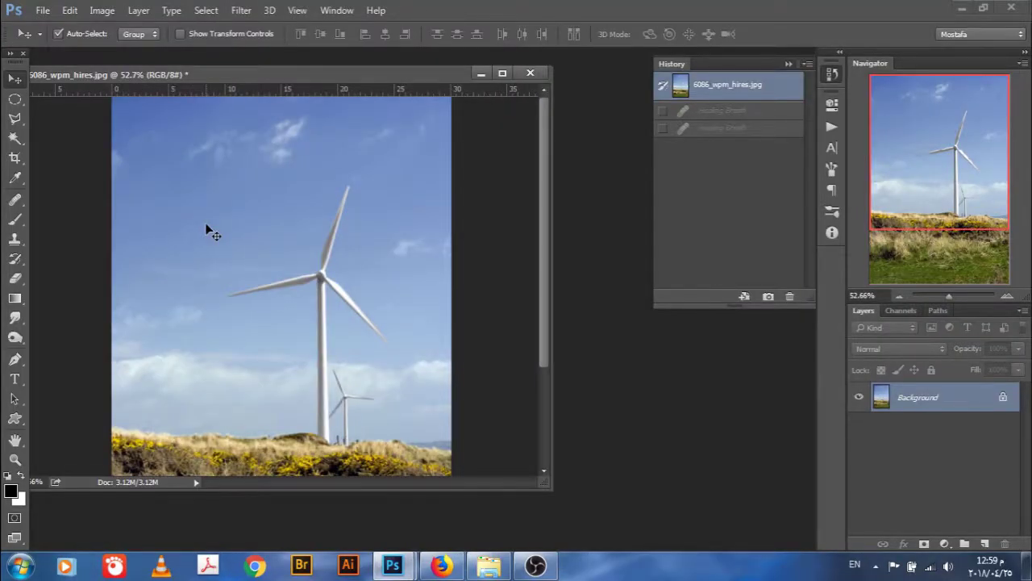